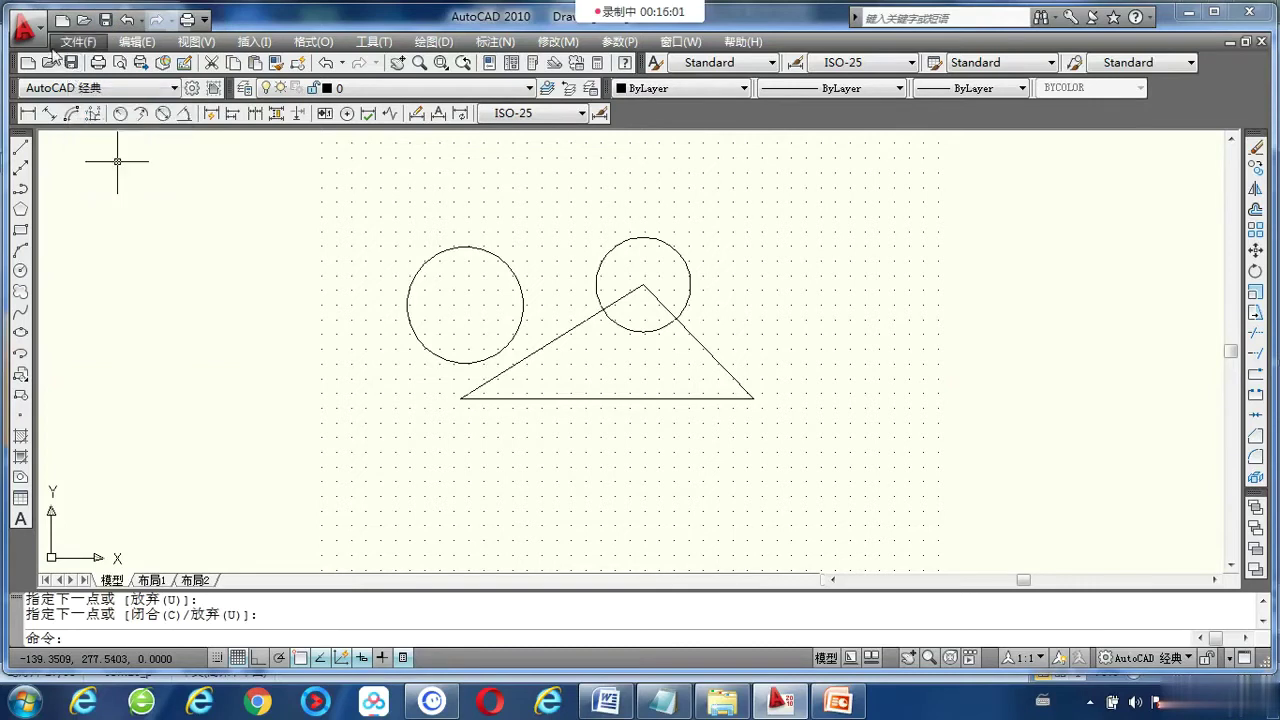
After briefly opening the File menu, bring up Save Drawing As with Drawing2.dwg proposed
{"action": "left_click", "coordinate": [78, 42]}
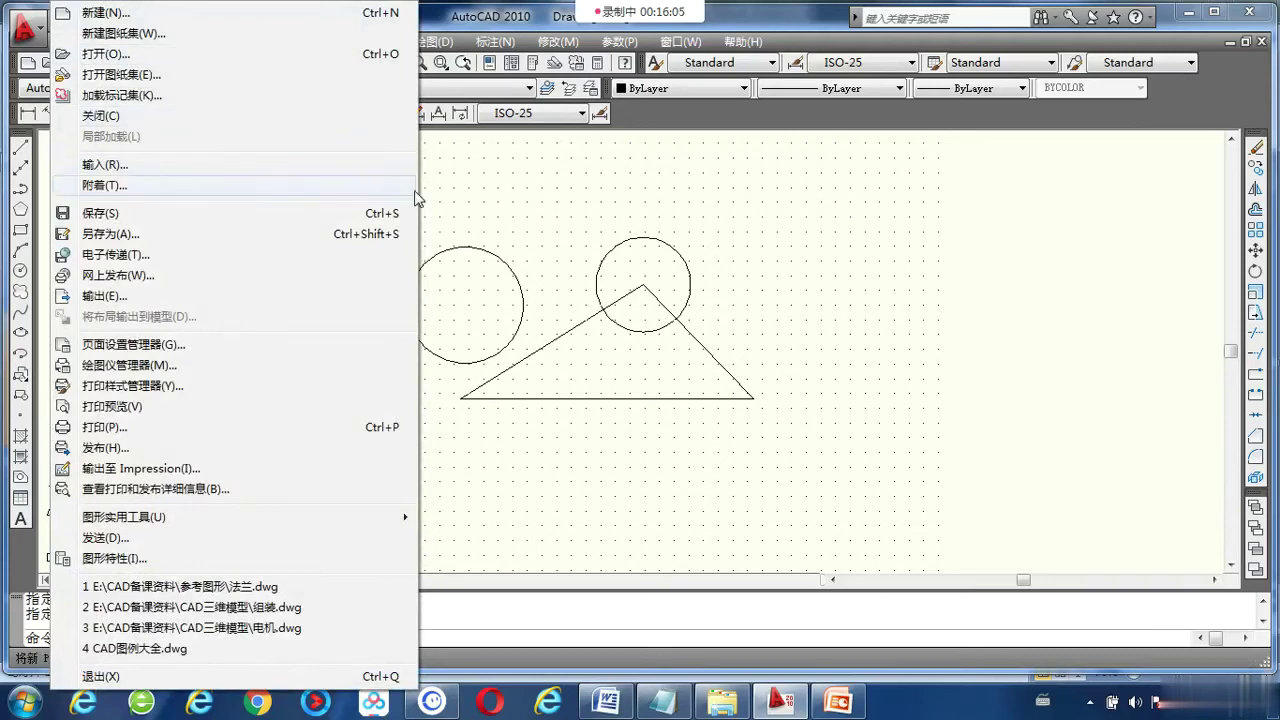
{"action": "left_click", "coordinate": [446, 190]}
{"action": "left_click", "coordinate": [446, 192]}
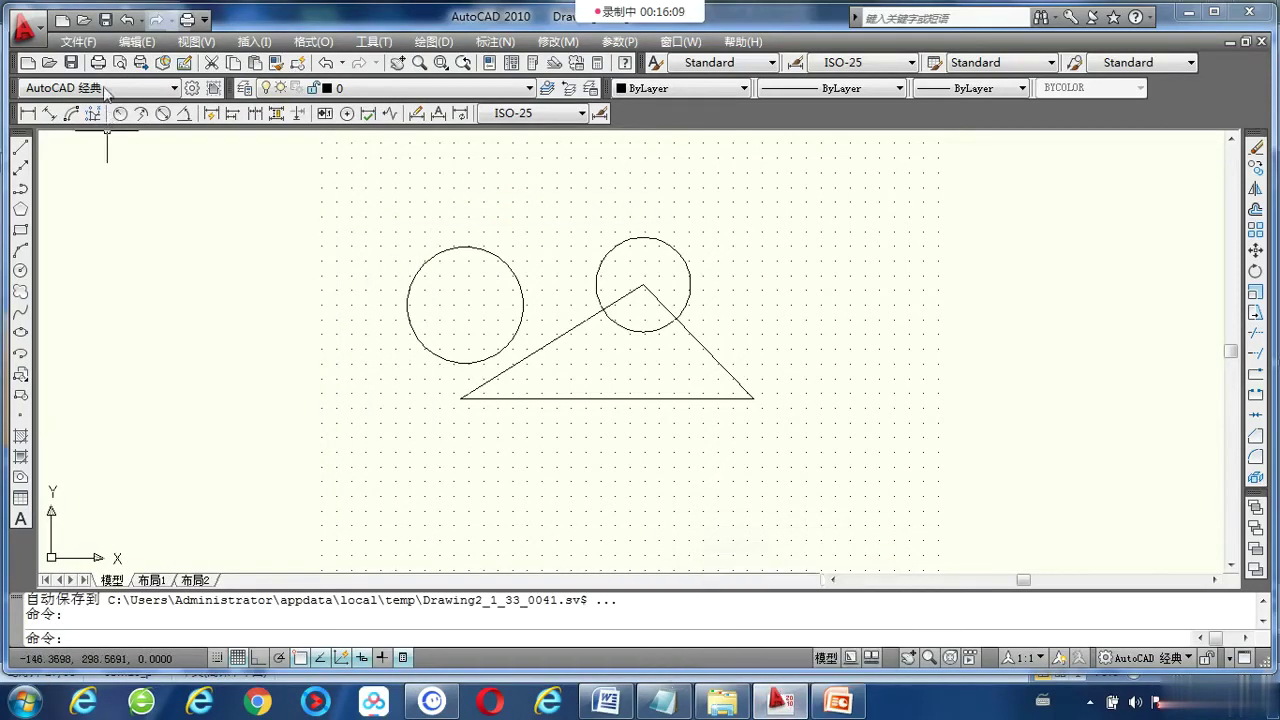
{"action": "key", "text": "ctrl+s"}
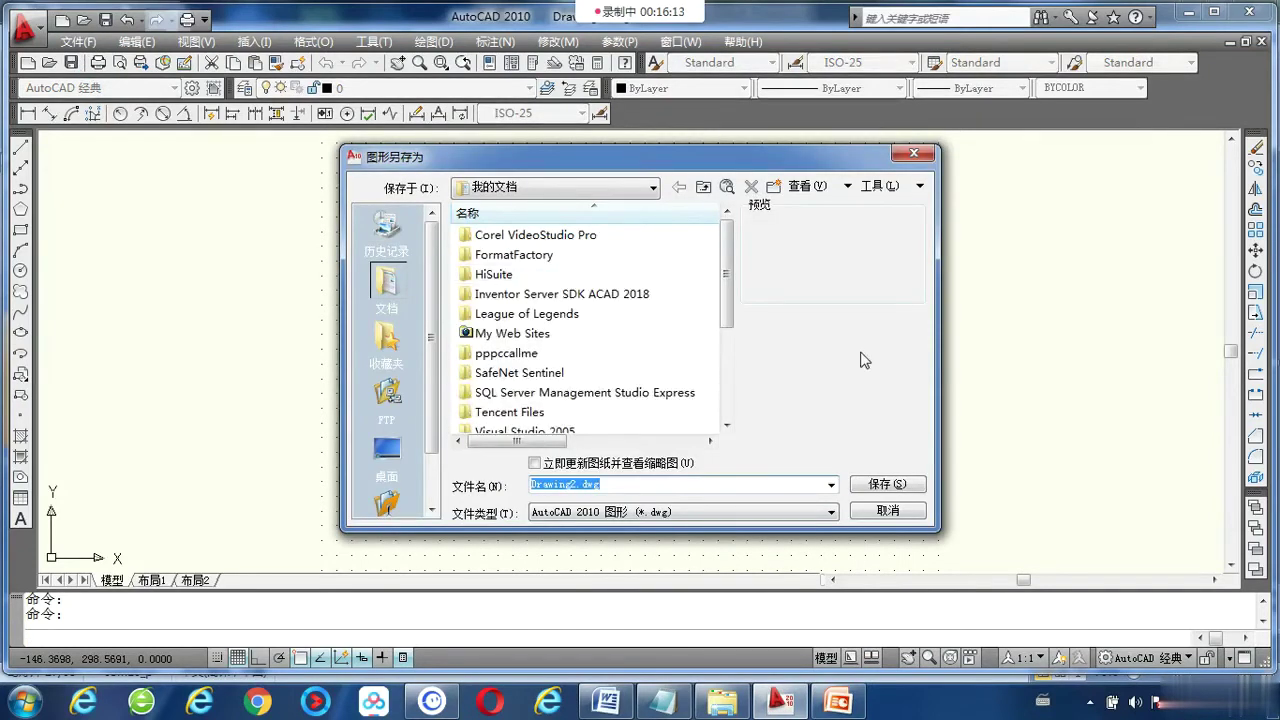
Keep Documents as the save folder and replace Drawing2 with the file name 11
{"action": "left_click", "coordinate": [652, 188]}
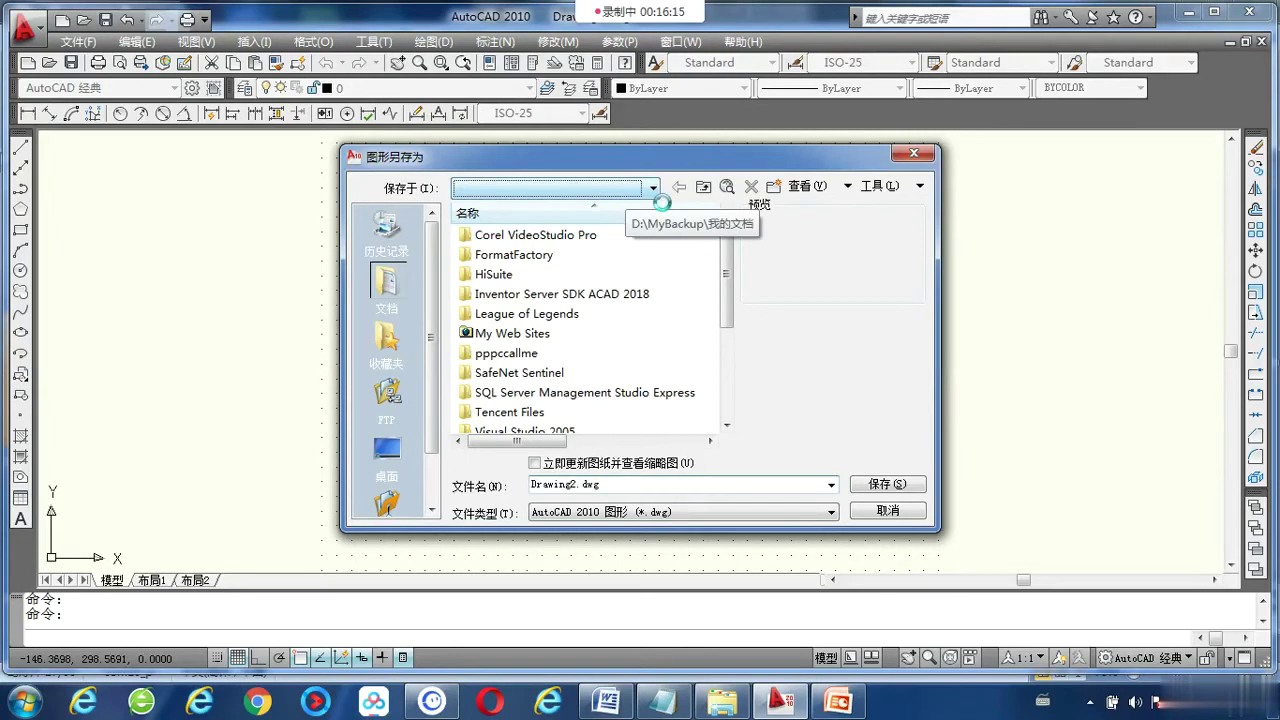
{"action": "left_click", "coordinate": [520, 283]}
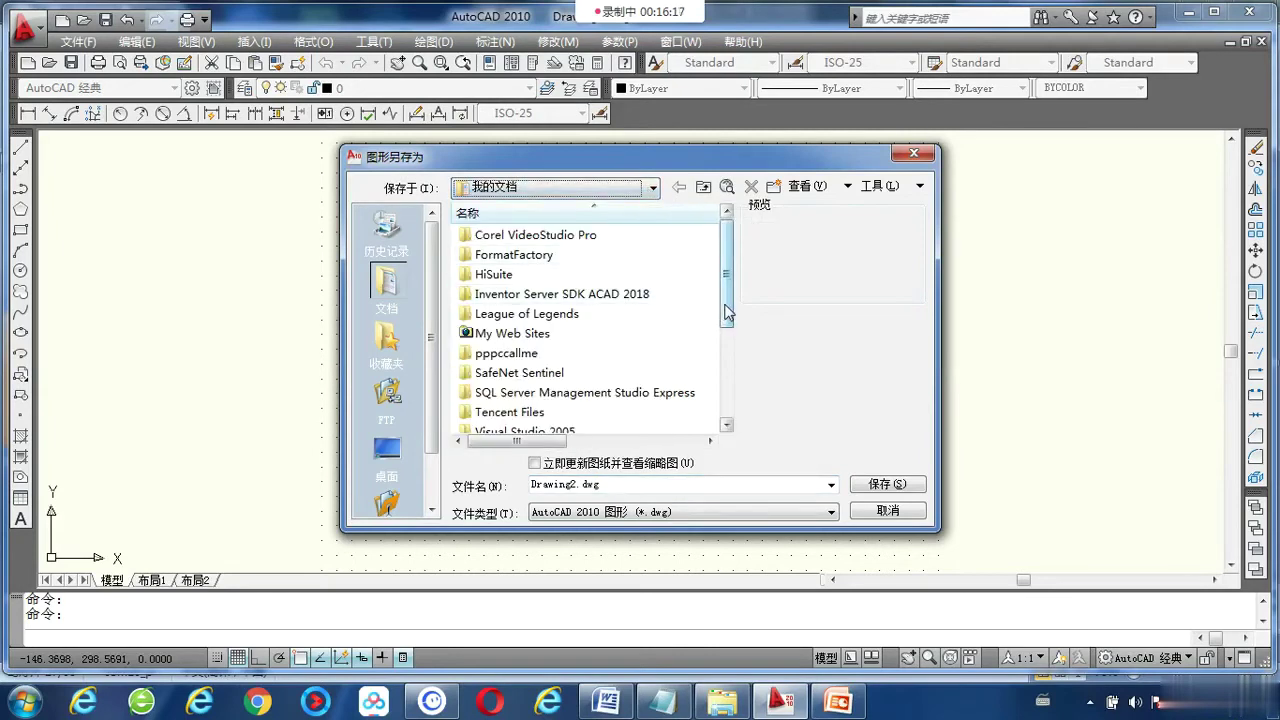
{"action": "left_click_drag", "start_coordinate": [727, 312], "coordinate": [724, 414]}
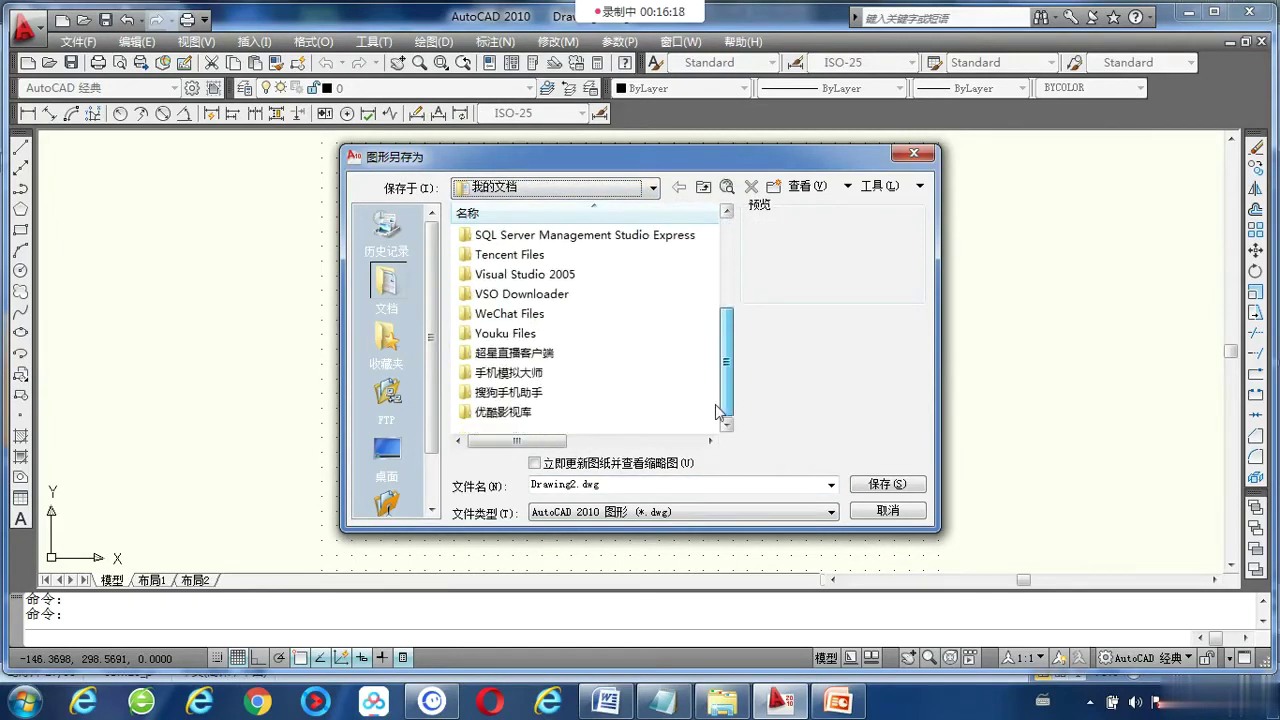
{"action": "left_click", "coordinate": [641, 467]}
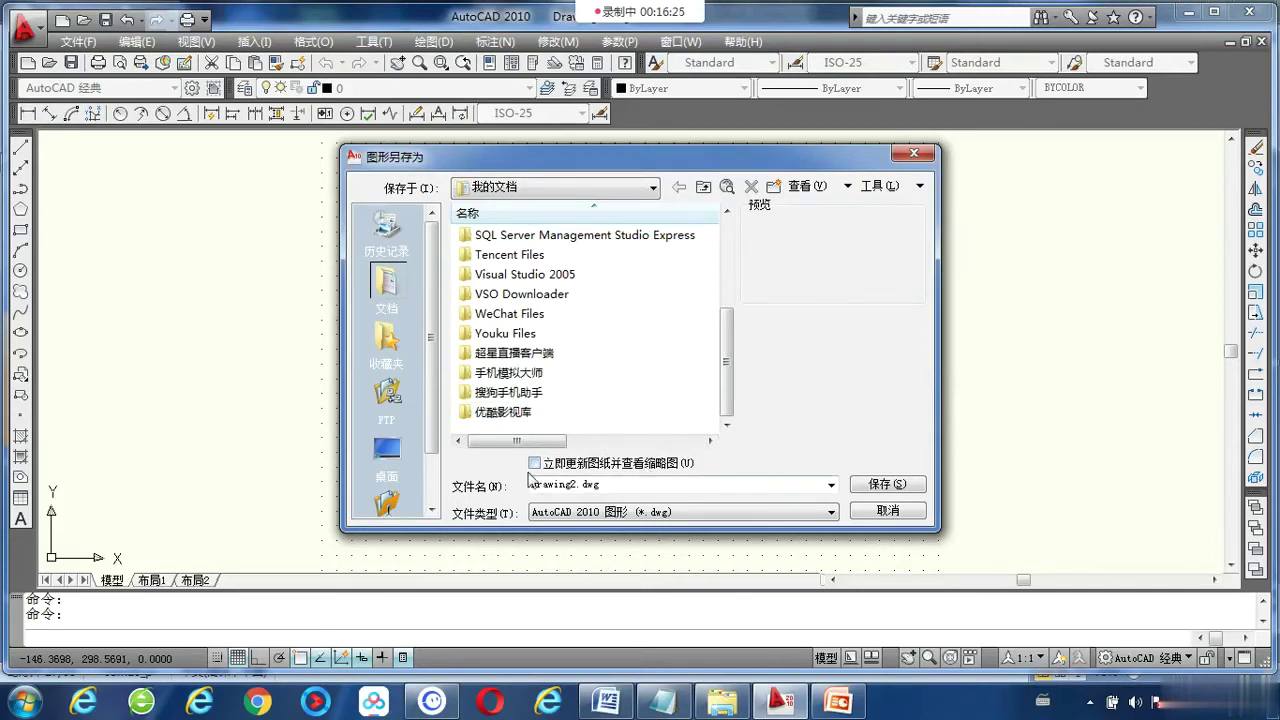
{"action": "left_click", "coordinate": [576, 486]}
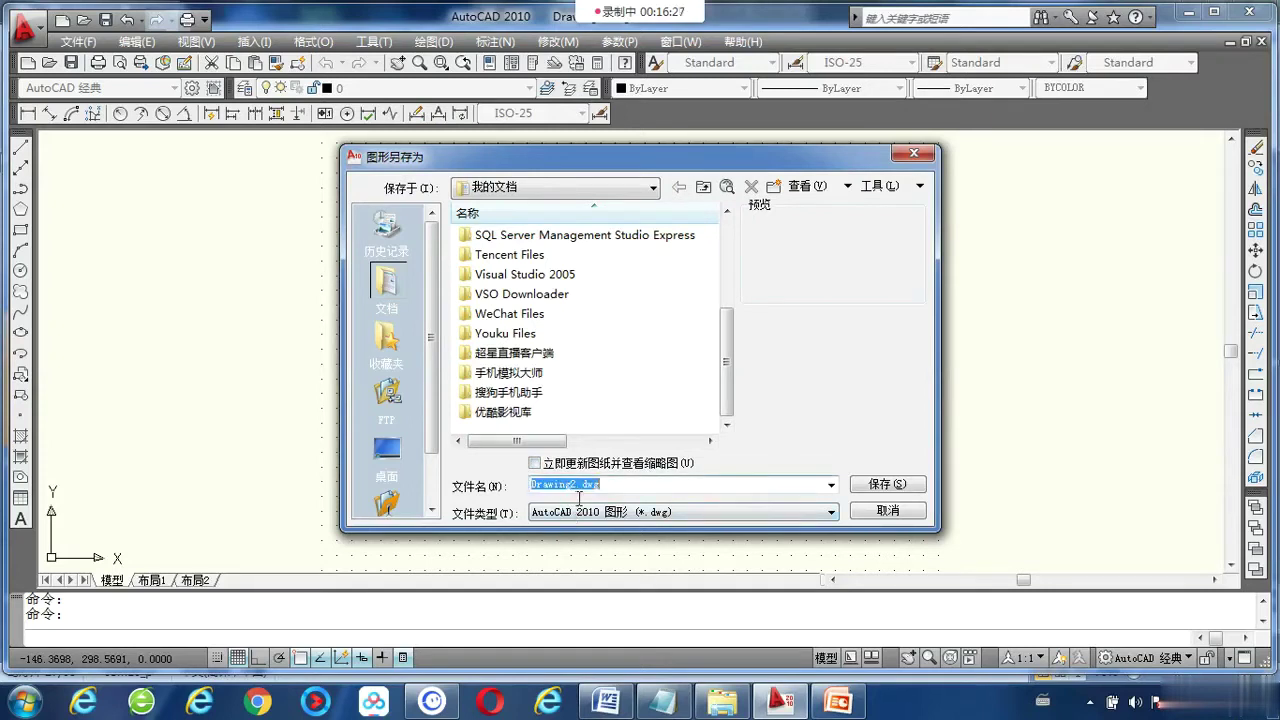
{"action": "left_click", "coordinate": [581, 486]}
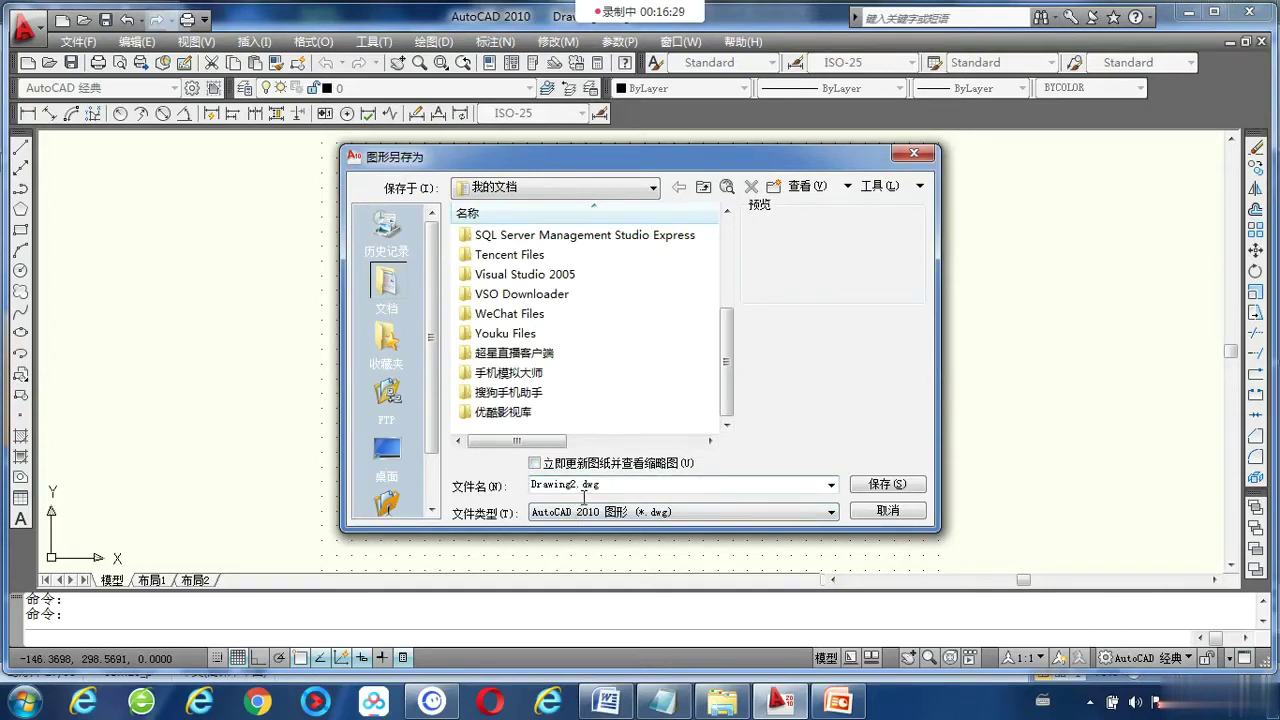
{"action": "left_click_drag", "start_coordinate": [583, 492], "coordinate": [528, 507]}
{"action": "type", "text": "11"}
{"action": "left_click", "coordinate": [891, 485]}
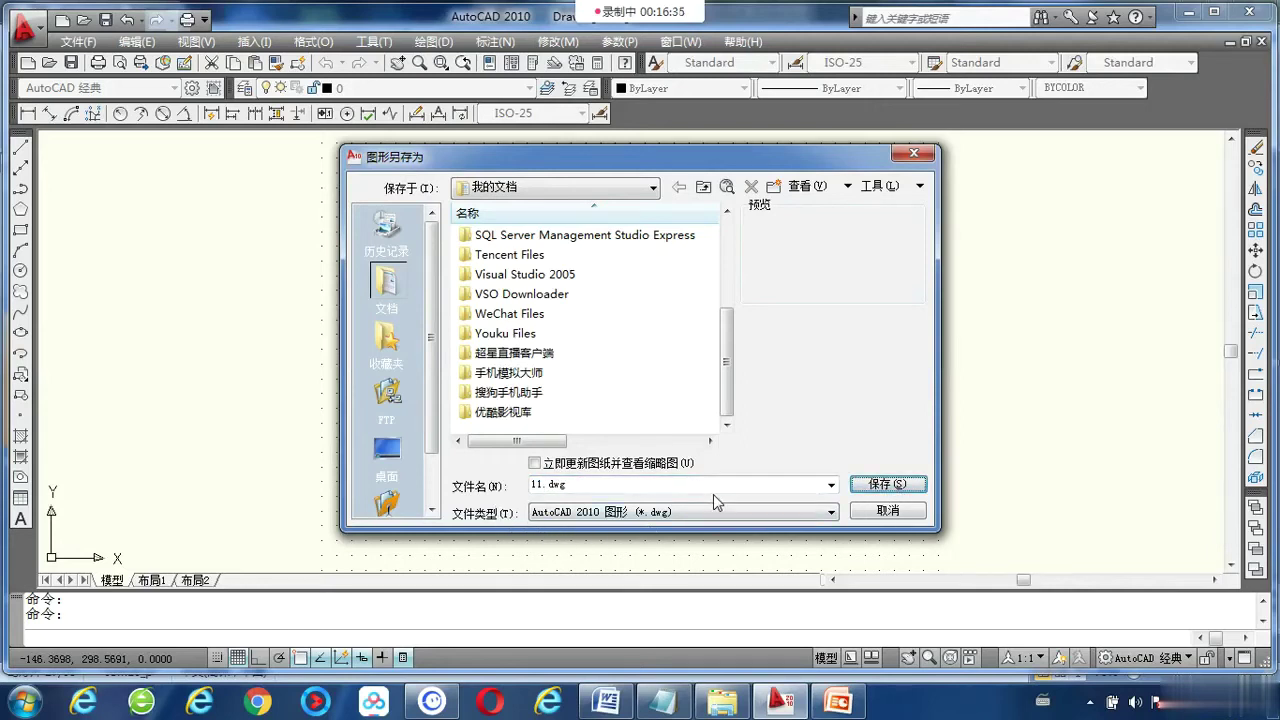
Show the file type list to check the AutoCAD 2010 (*.dwg) format
{"action": "left_click", "coordinate": [602, 518]}
{"action": "left_click", "coordinate": [602, 518]}
{"action": "left_click", "coordinate": [602, 518]}
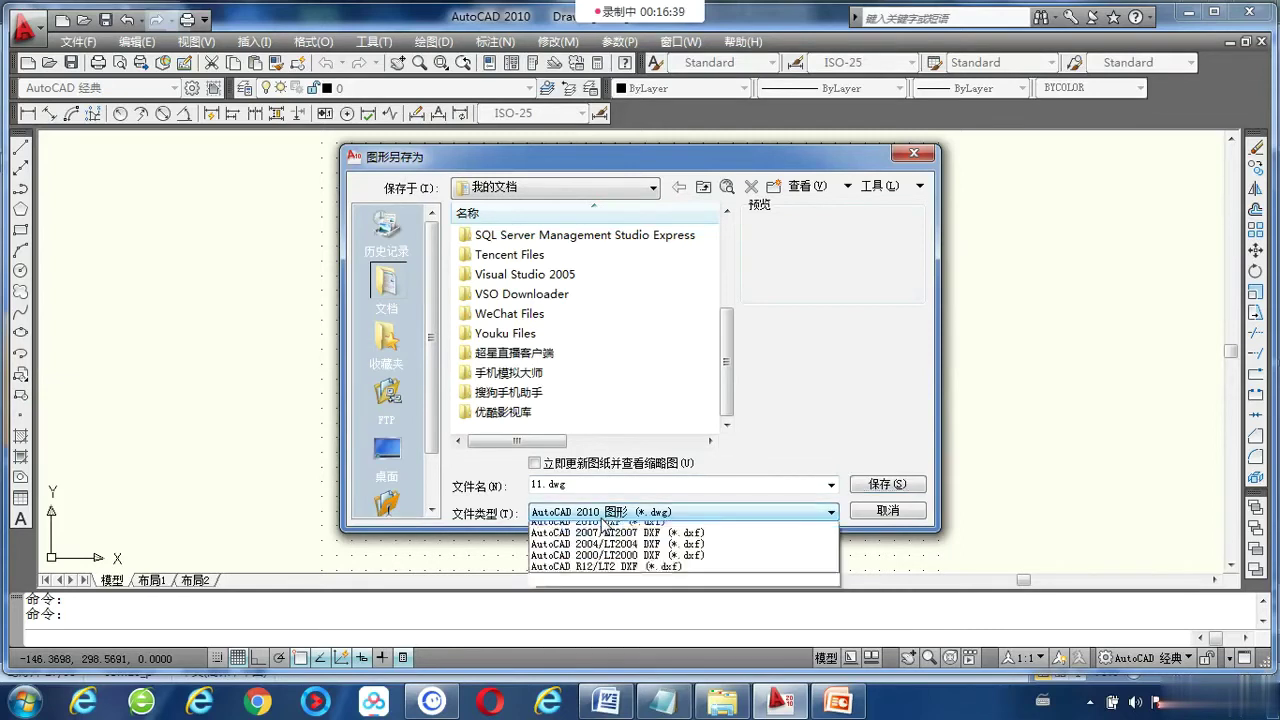
{"action": "left_click", "coordinate": [602, 518]}
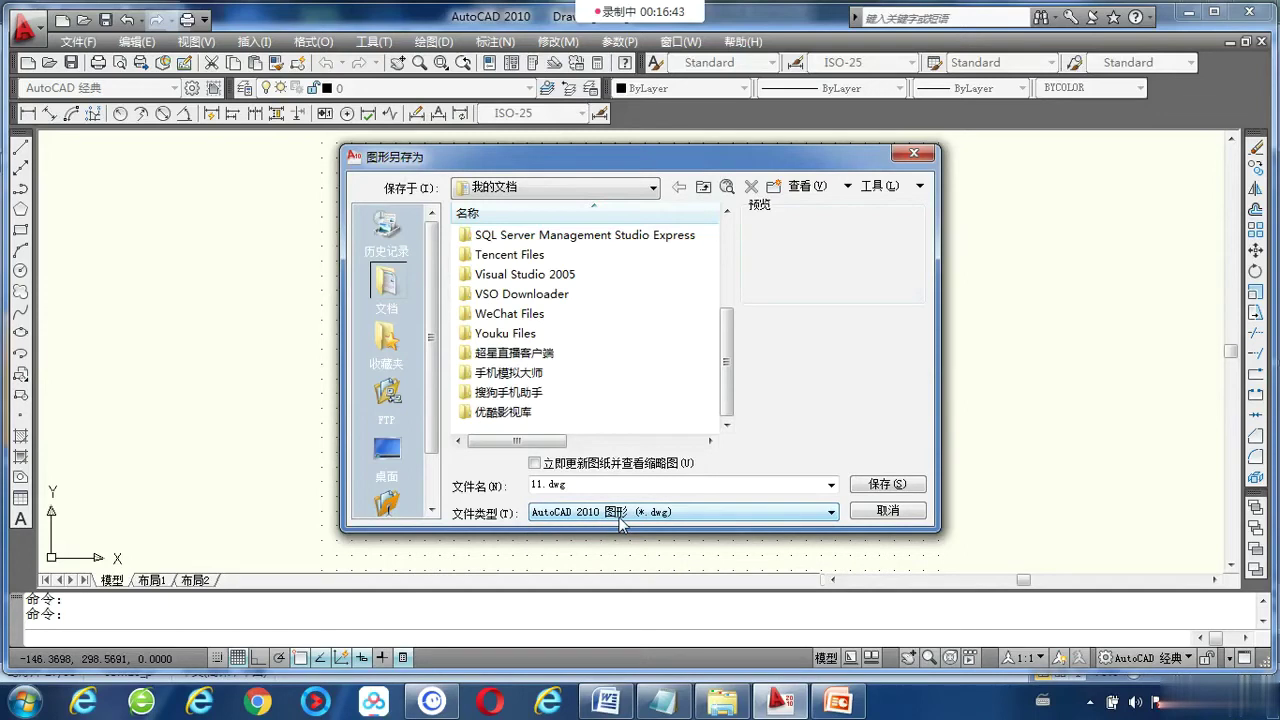
{"action": "left_click", "coordinate": [621, 512]}
{"action": "left_click", "coordinate": [621, 512]}
{"action": "left_click", "coordinate": [621, 512]}
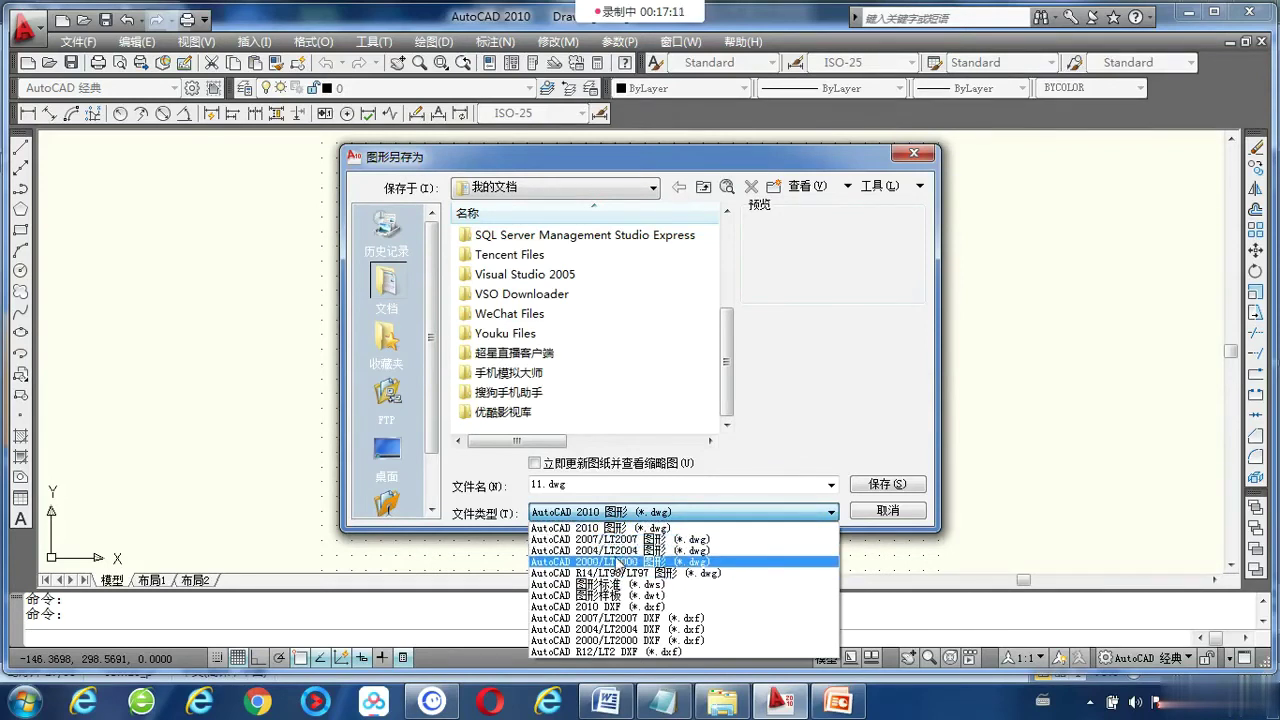
Keep AutoCAD 2010 drawing (*.dwg) as the format and save the file as 11.dwg
{"action": "left_click", "coordinate": [609, 498]}
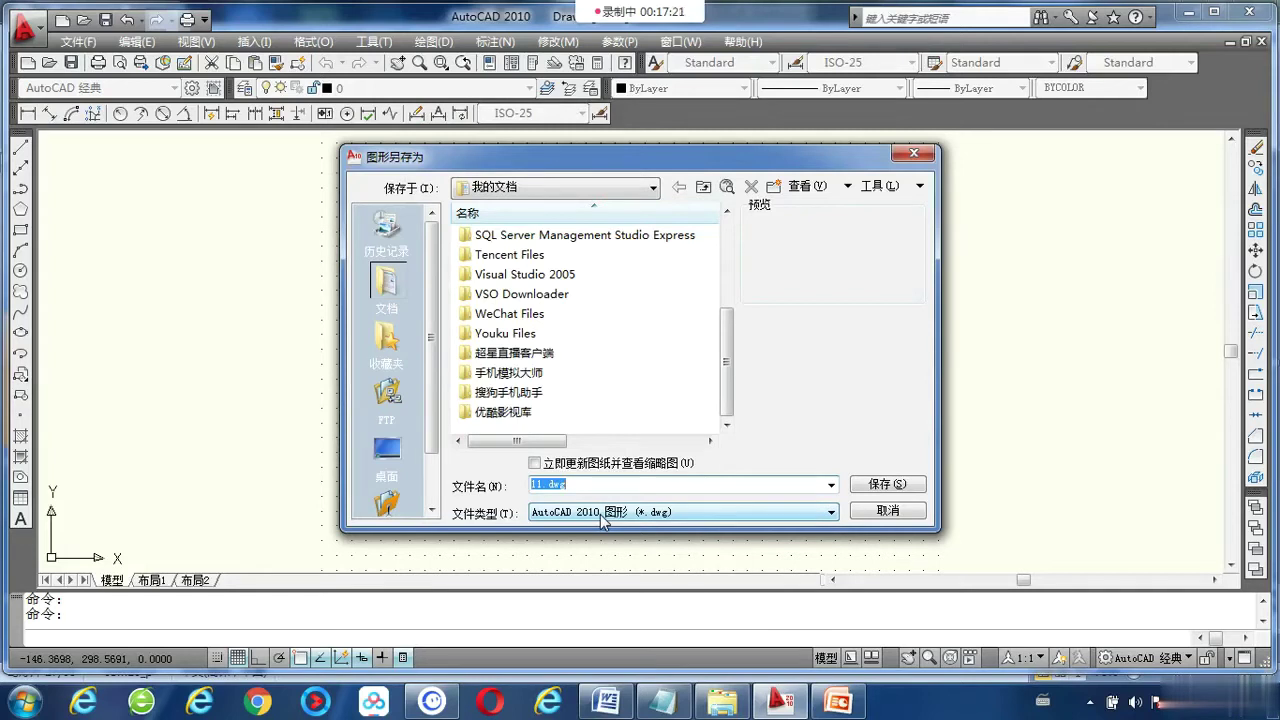
{"action": "left_click", "coordinate": [603, 519]}
{"action": "left_click", "coordinate": [660, 519]}
{"action": "left_click", "coordinate": [720, 519]}
{"action": "left_click", "coordinate": [771, 521]}
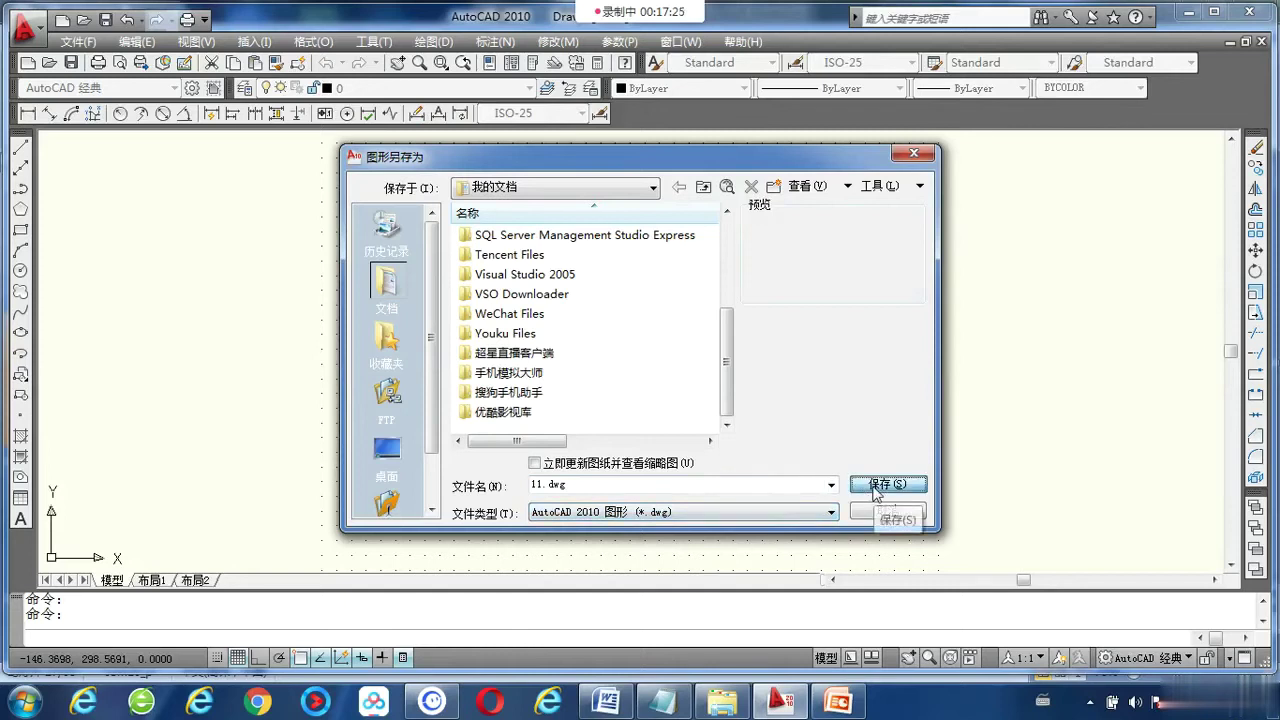
{"action": "left_click", "coordinate": [874, 489]}
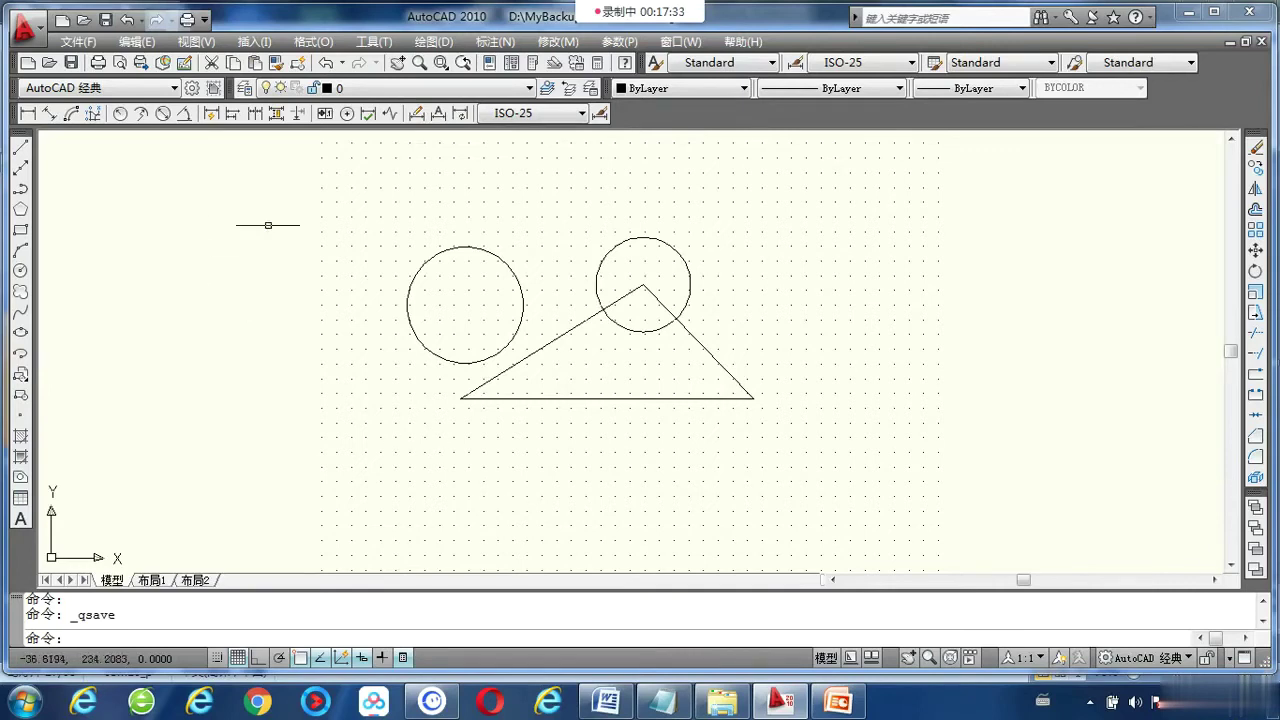
{"action": "right_click", "coordinate": [569, 187]}
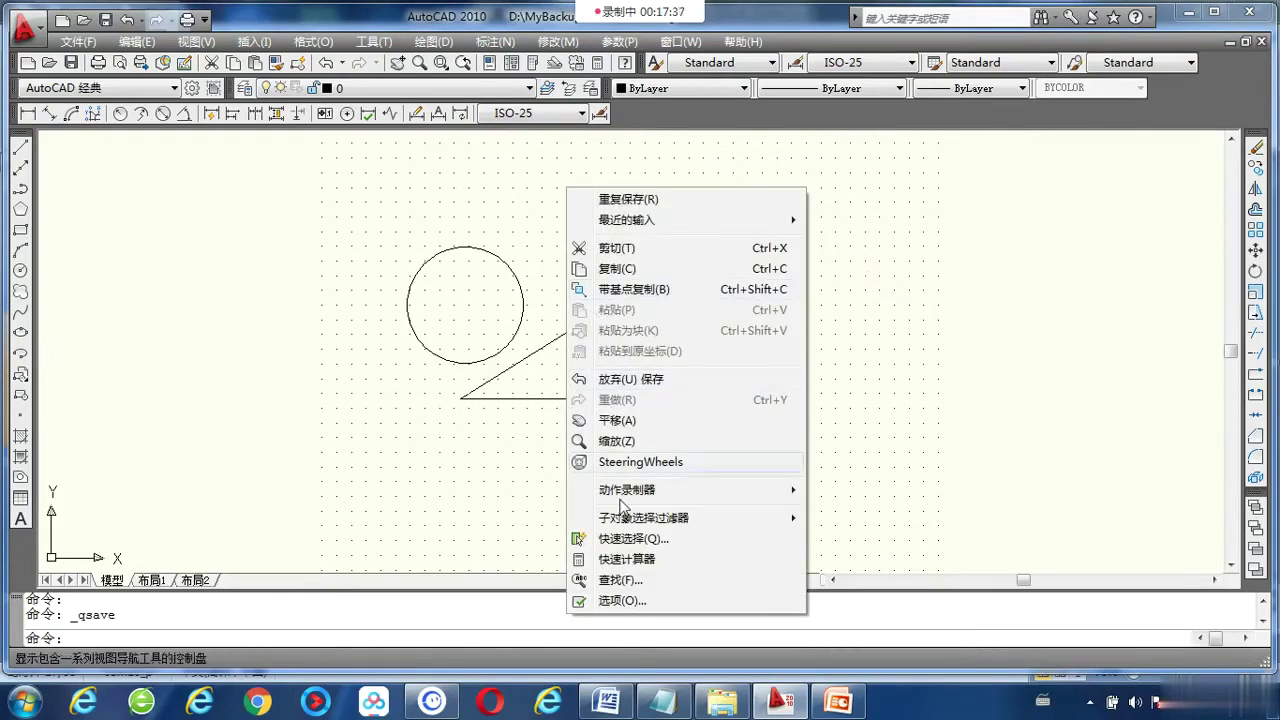
{"action": "left_click", "coordinate": [622, 601]}
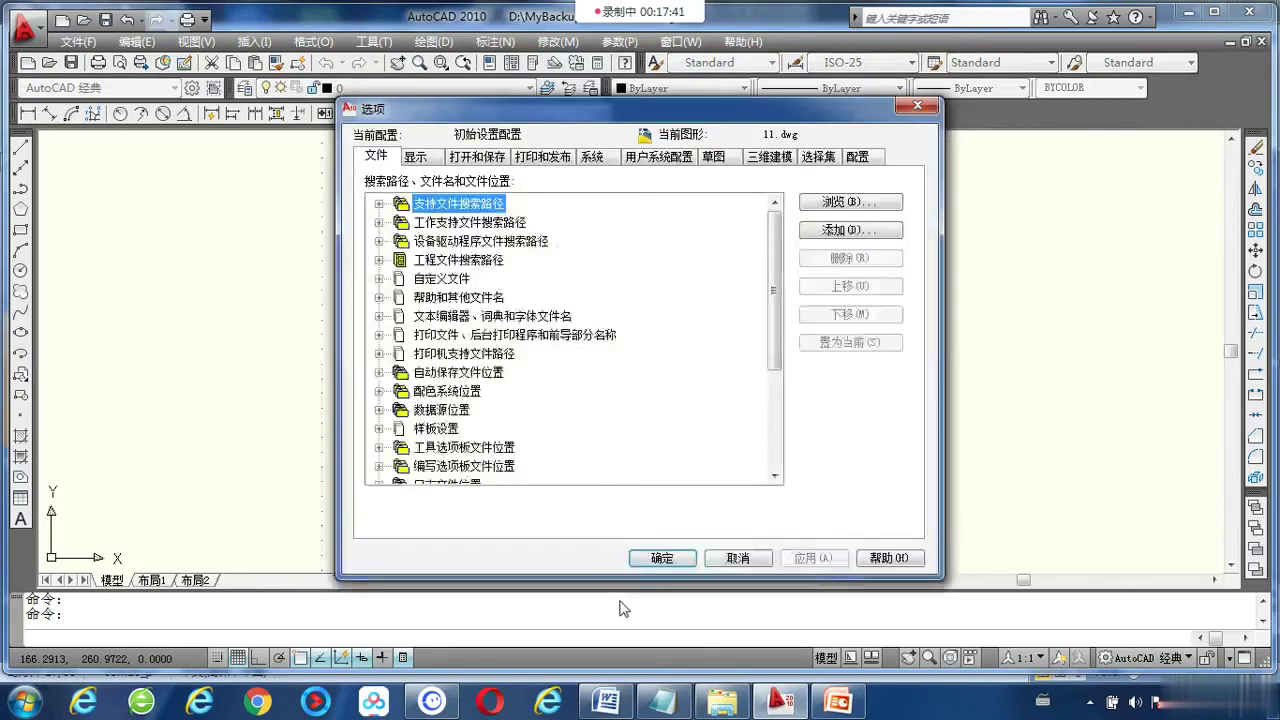
{"action": "left_click", "coordinate": [473, 160]}
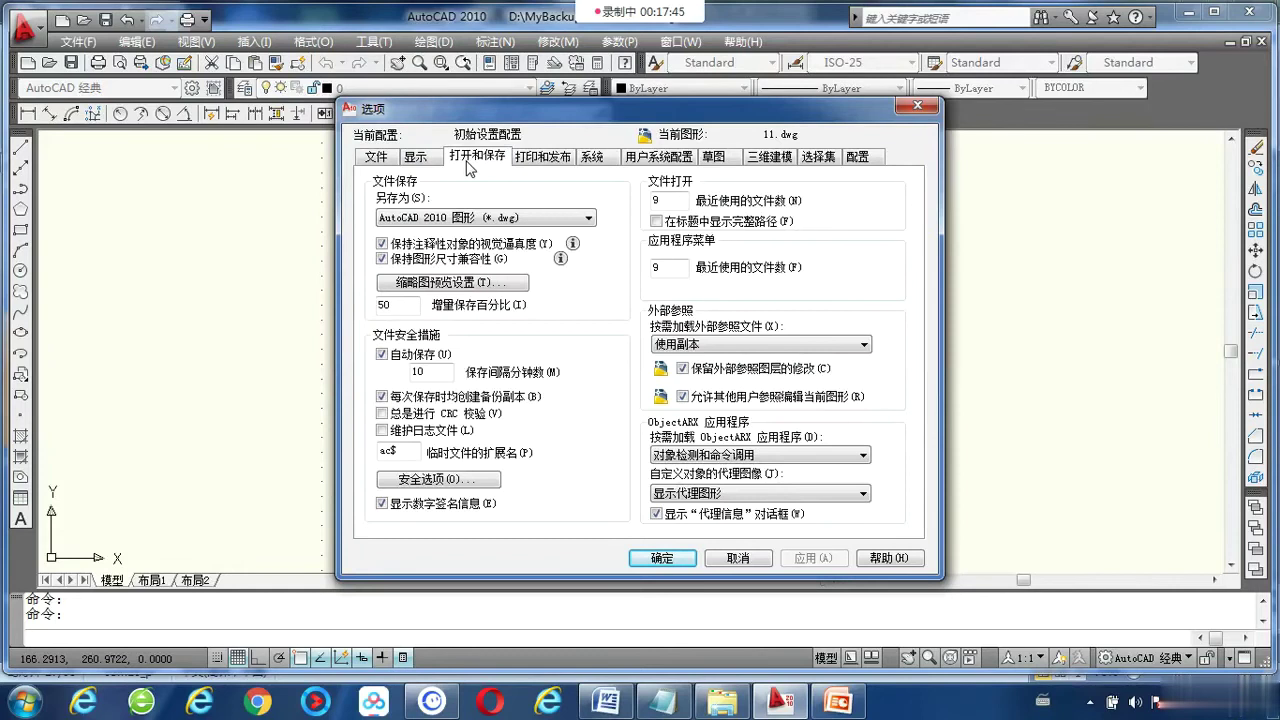
{"action": "left_click", "coordinate": [487, 220]}
{"action": "left_click", "coordinate": [487, 224]}
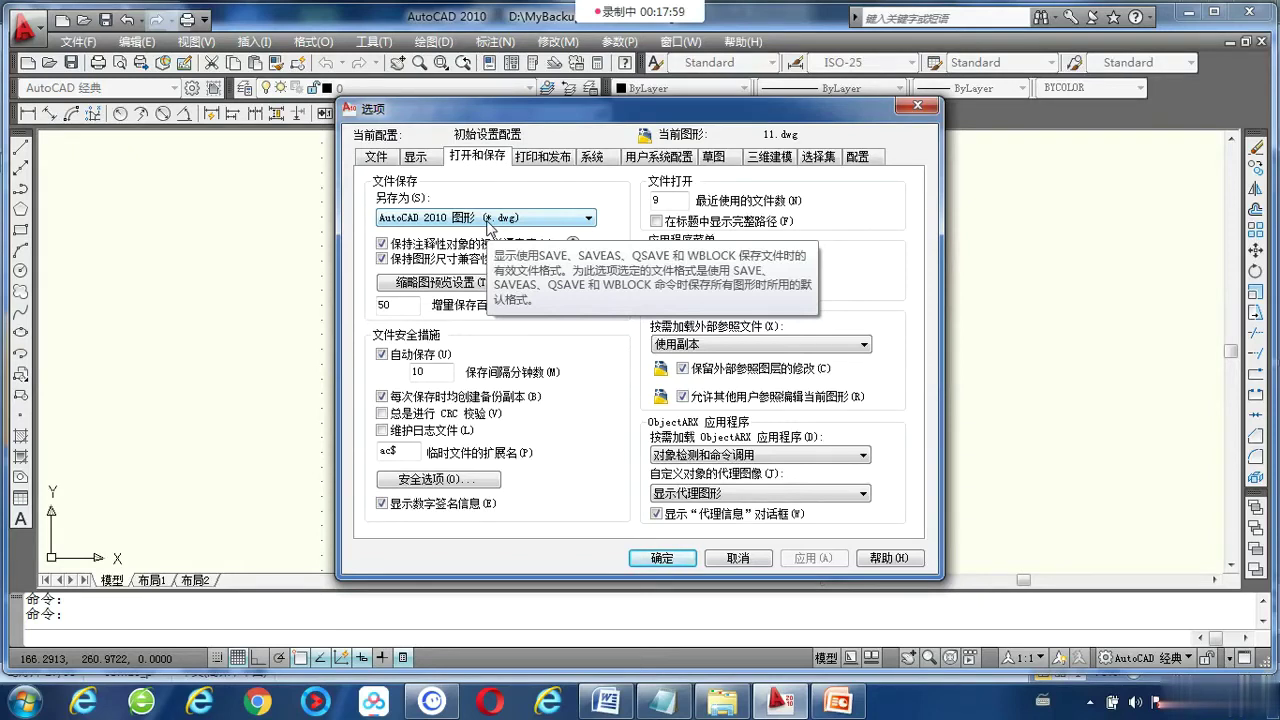
{"action": "left_click", "coordinate": [488, 222]}
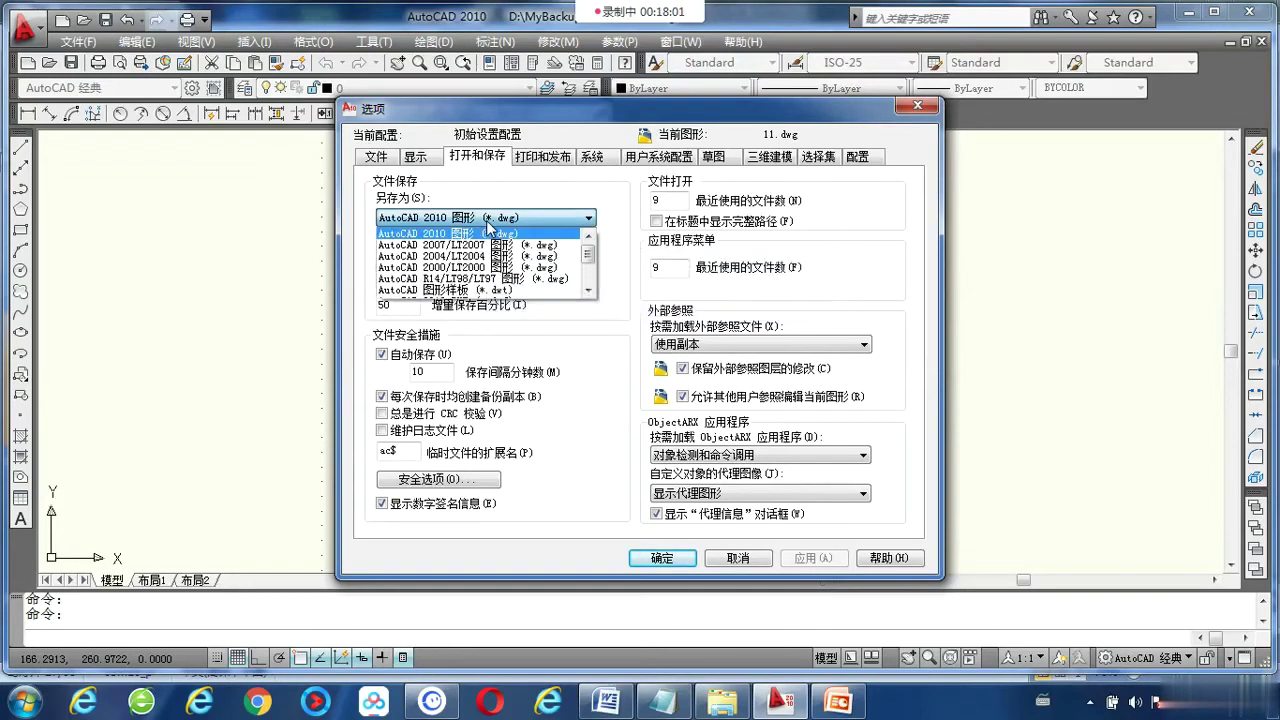
{"action": "left_click", "coordinate": [488, 222]}
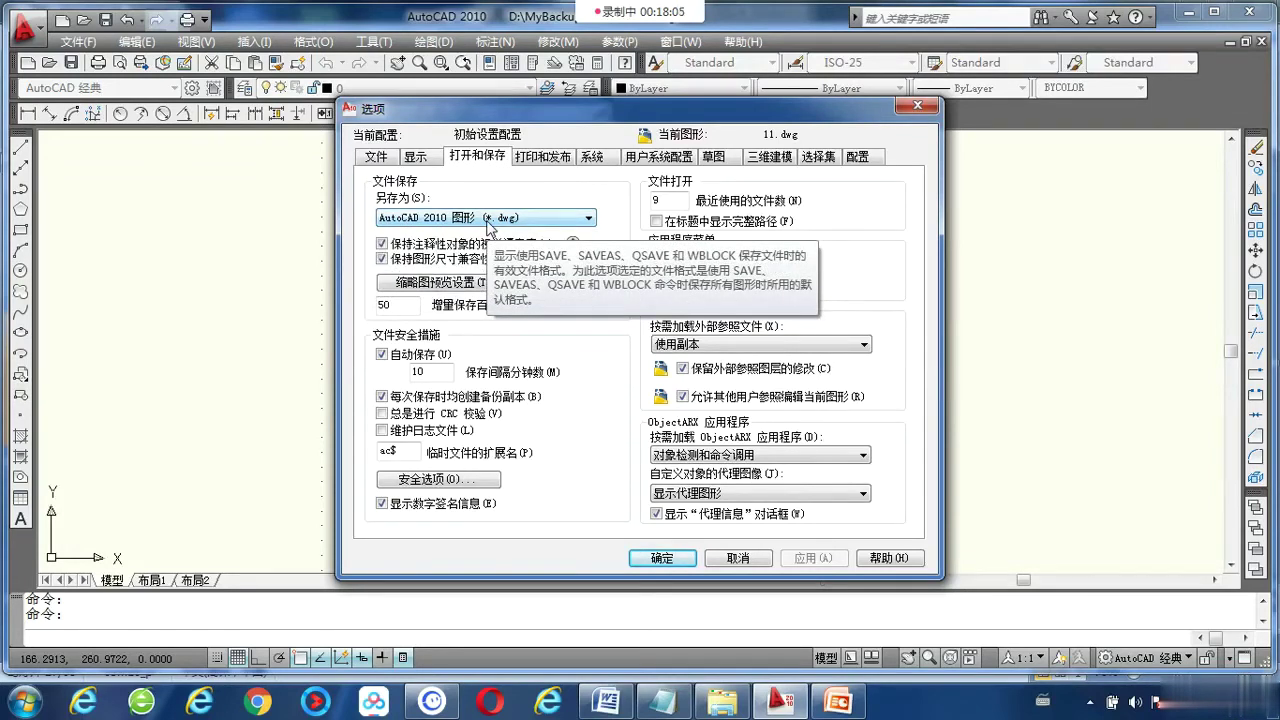
{"action": "left_click", "coordinate": [488, 222]}
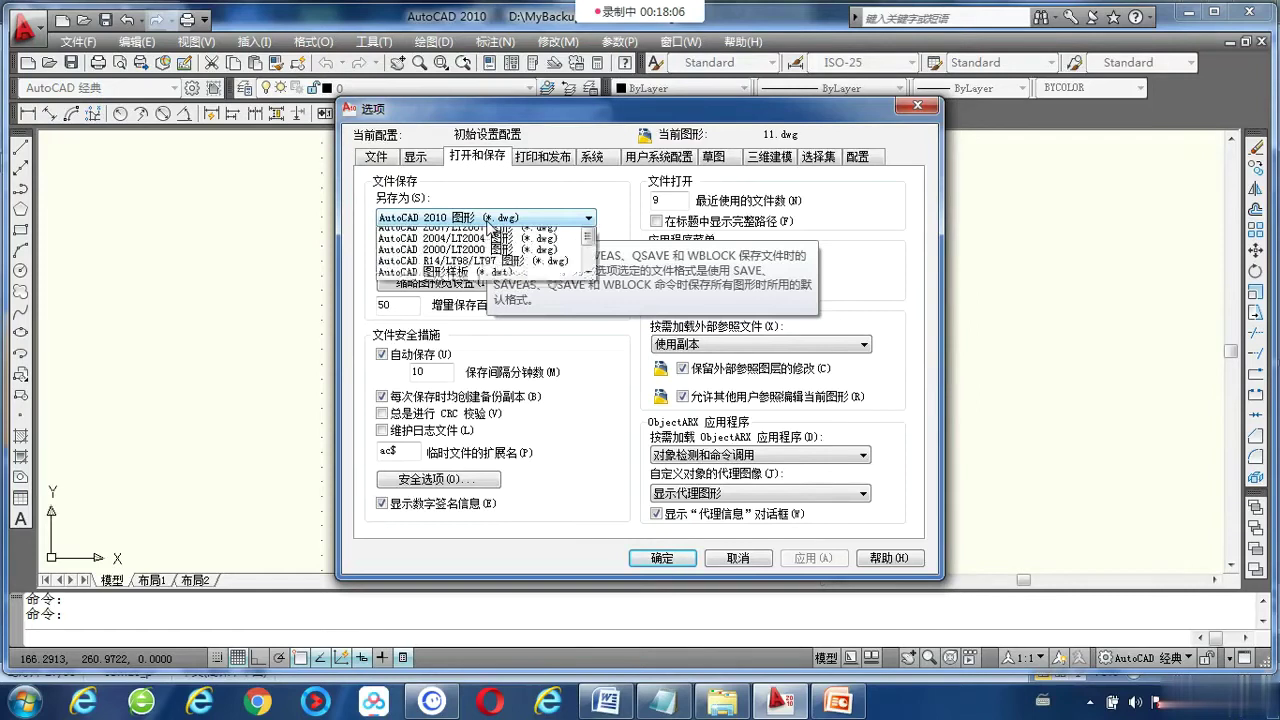
{"action": "left_click", "coordinate": [489, 224]}
{"action": "left_click", "coordinate": [489, 224]}
{"action": "left_click", "coordinate": [489, 224]}
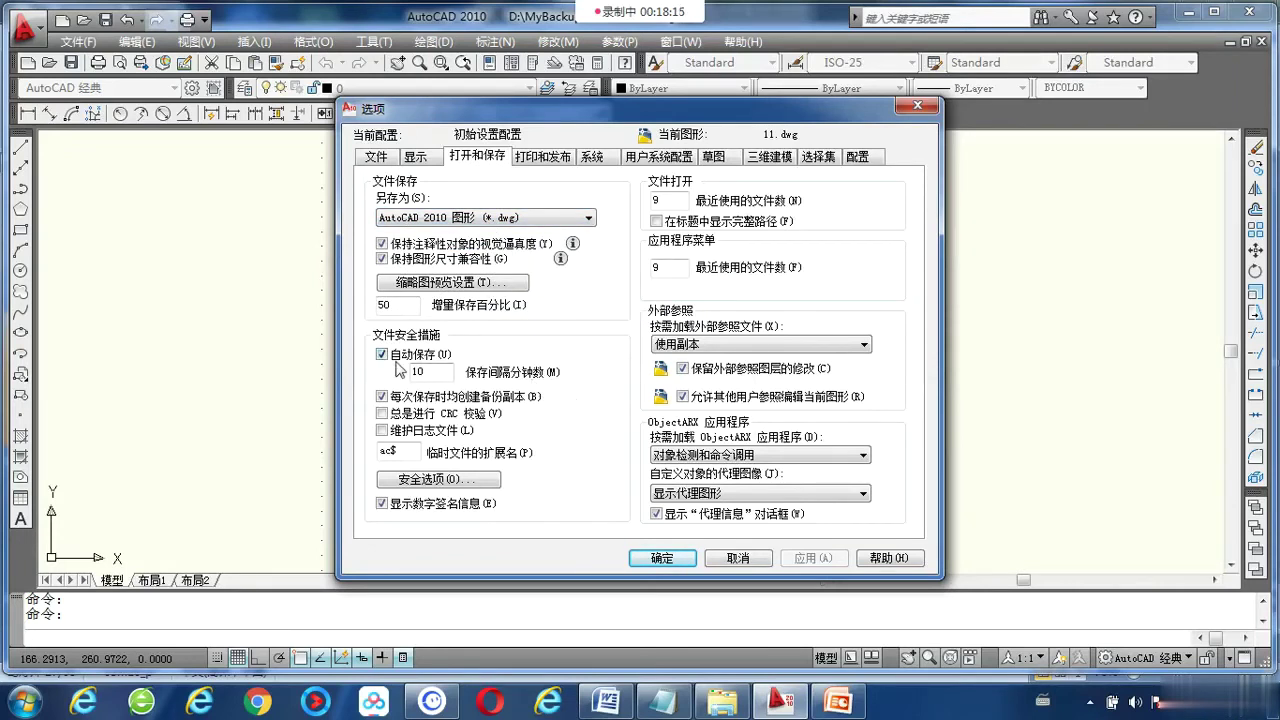
{"action": "left_click_drag", "start_coordinate": [445, 372], "coordinate": [406, 372]}
{"action": "left_click", "coordinate": [660, 566]}
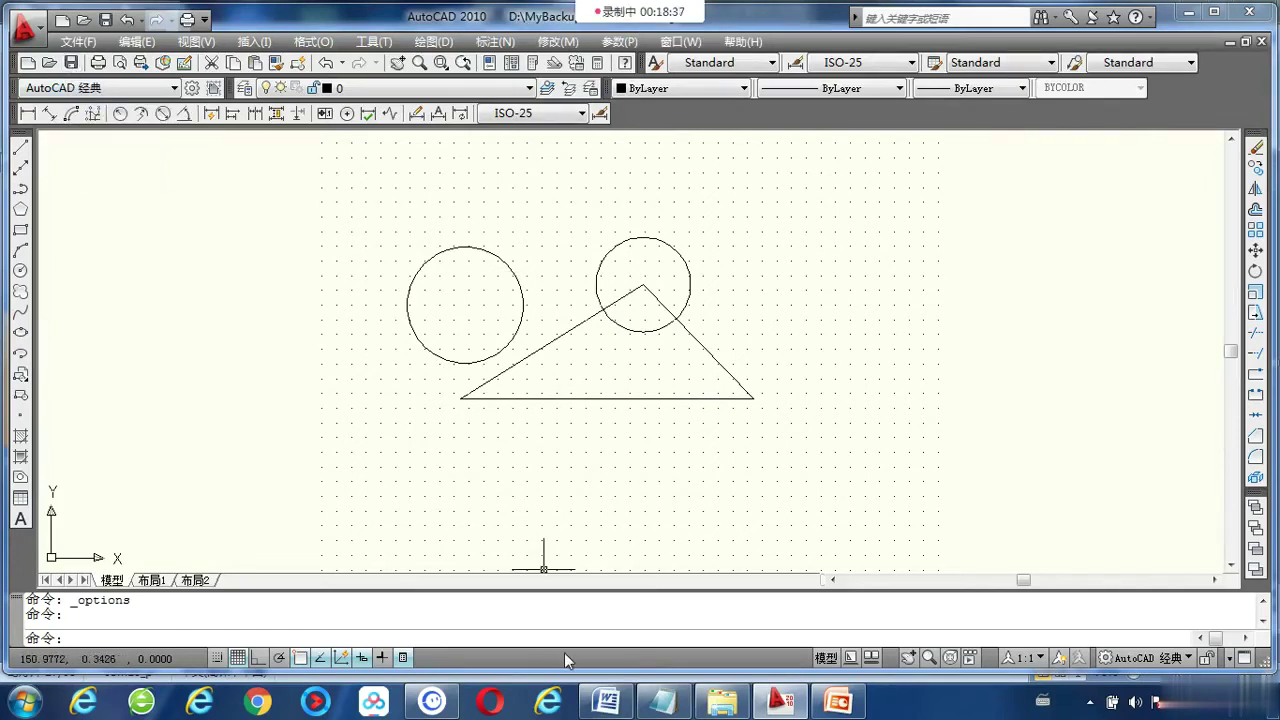
{"action": "left_click", "coordinate": [432, 702]}
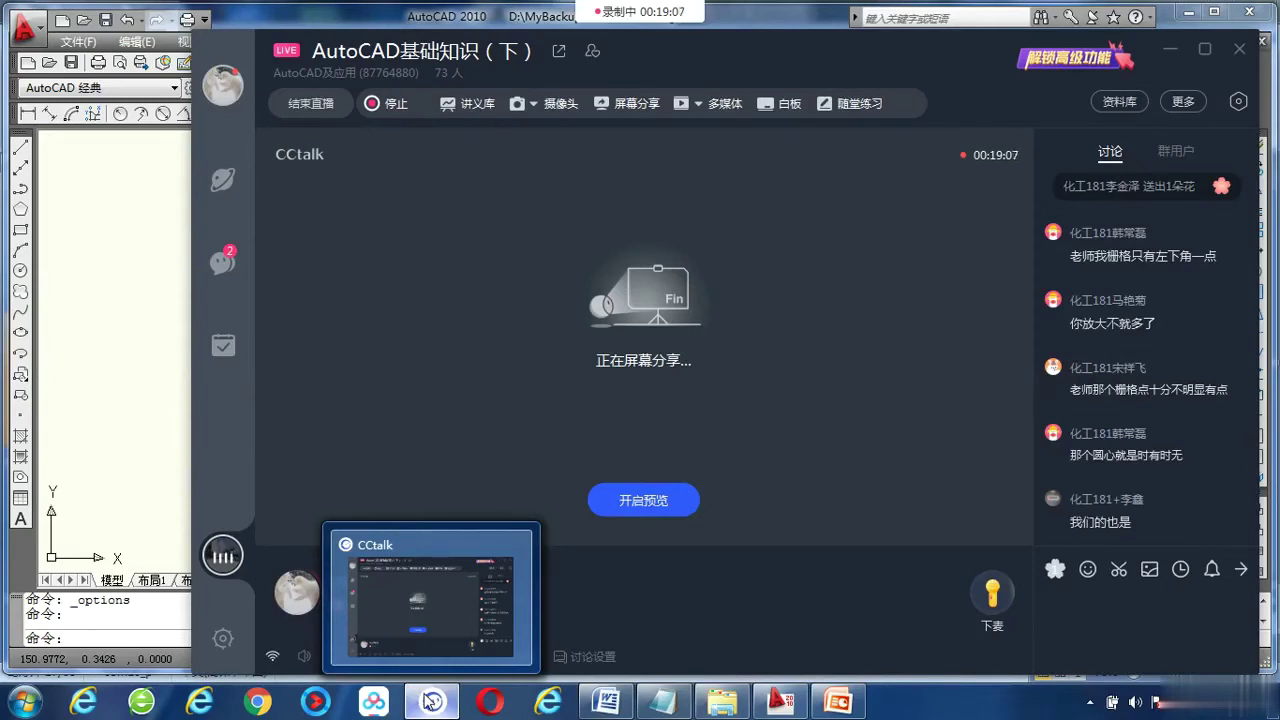
{"action": "left_click", "coordinate": [430, 700]}
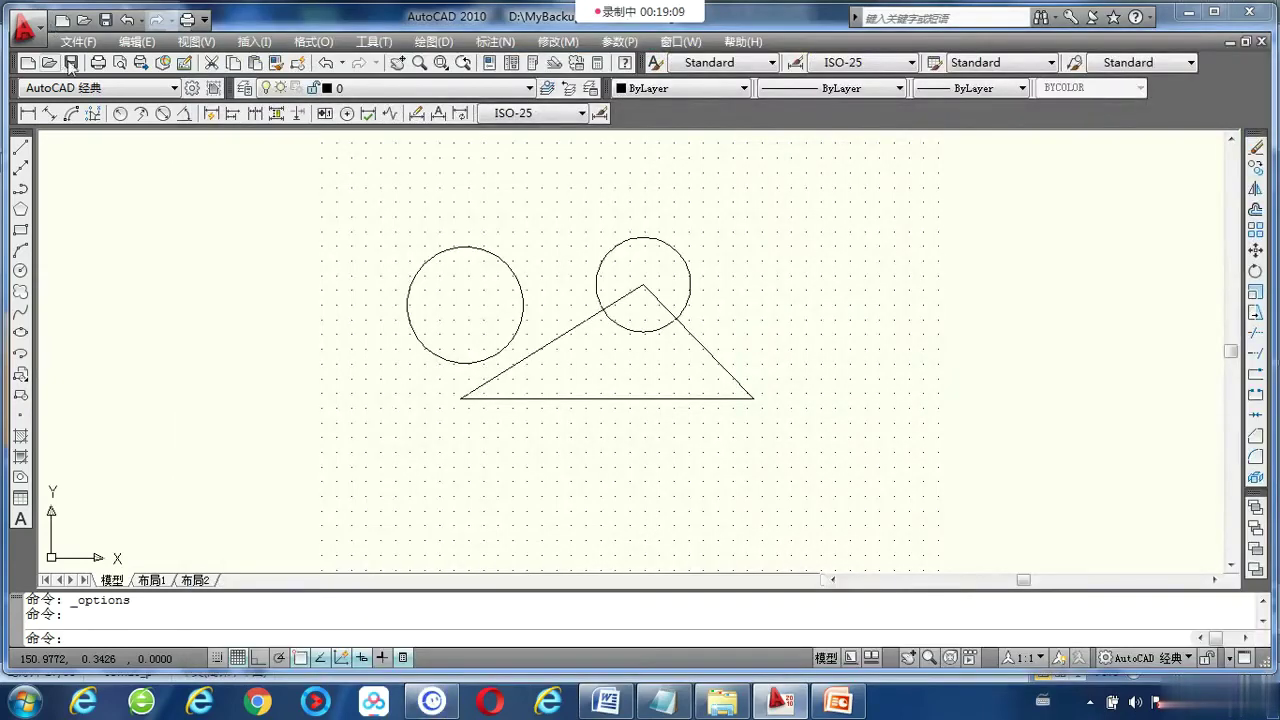
{"action": "left_click", "coordinate": [48, 62]}
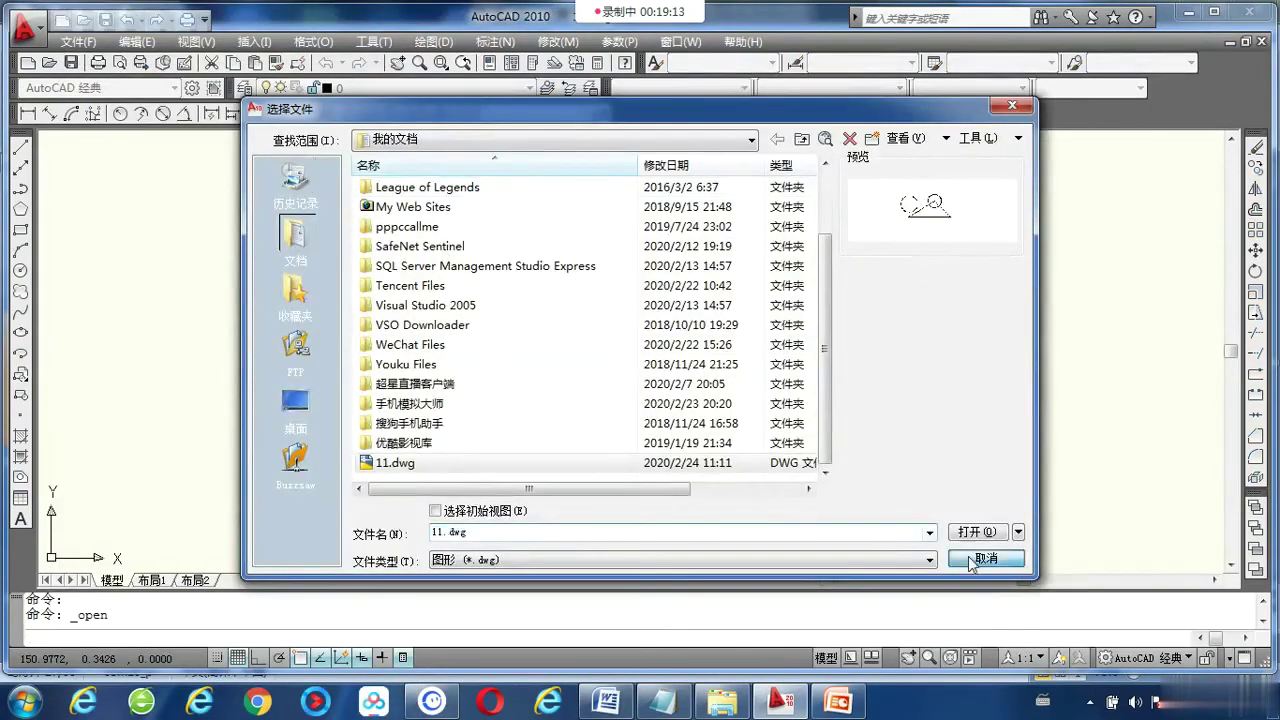
{"action": "left_click", "coordinate": [975, 532]}
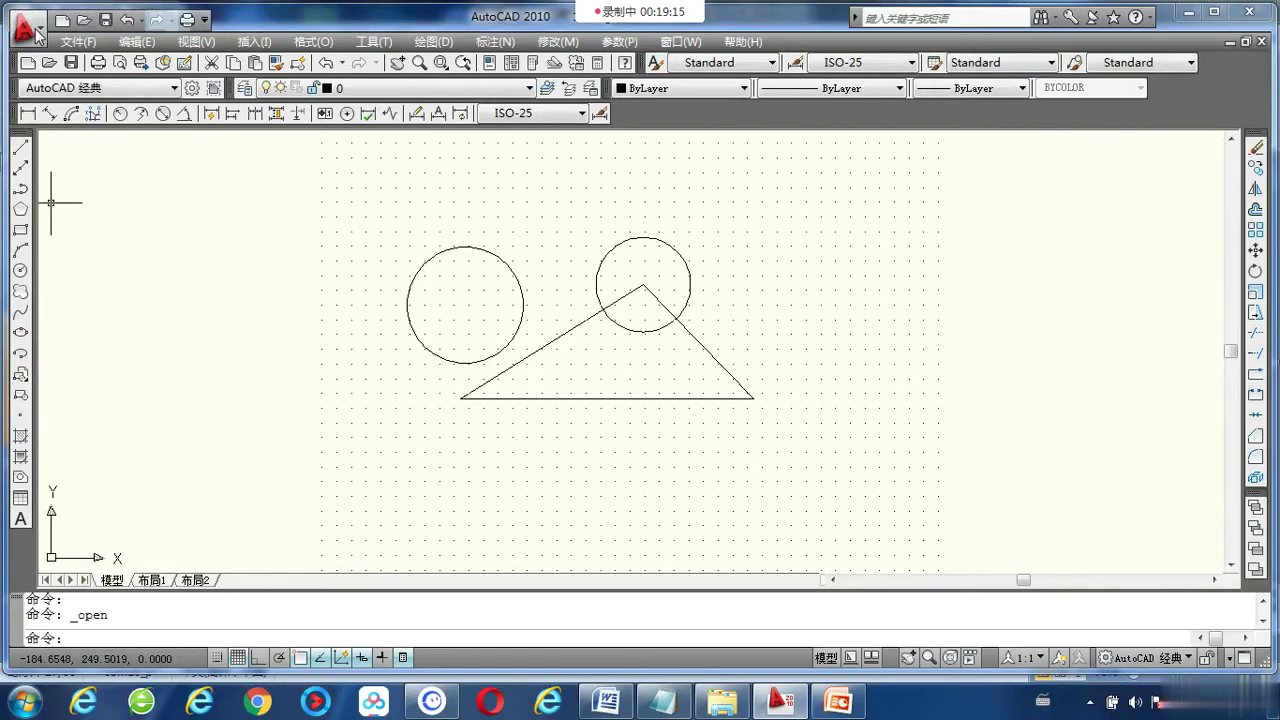
{"action": "left_click", "coordinate": [38, 33]}
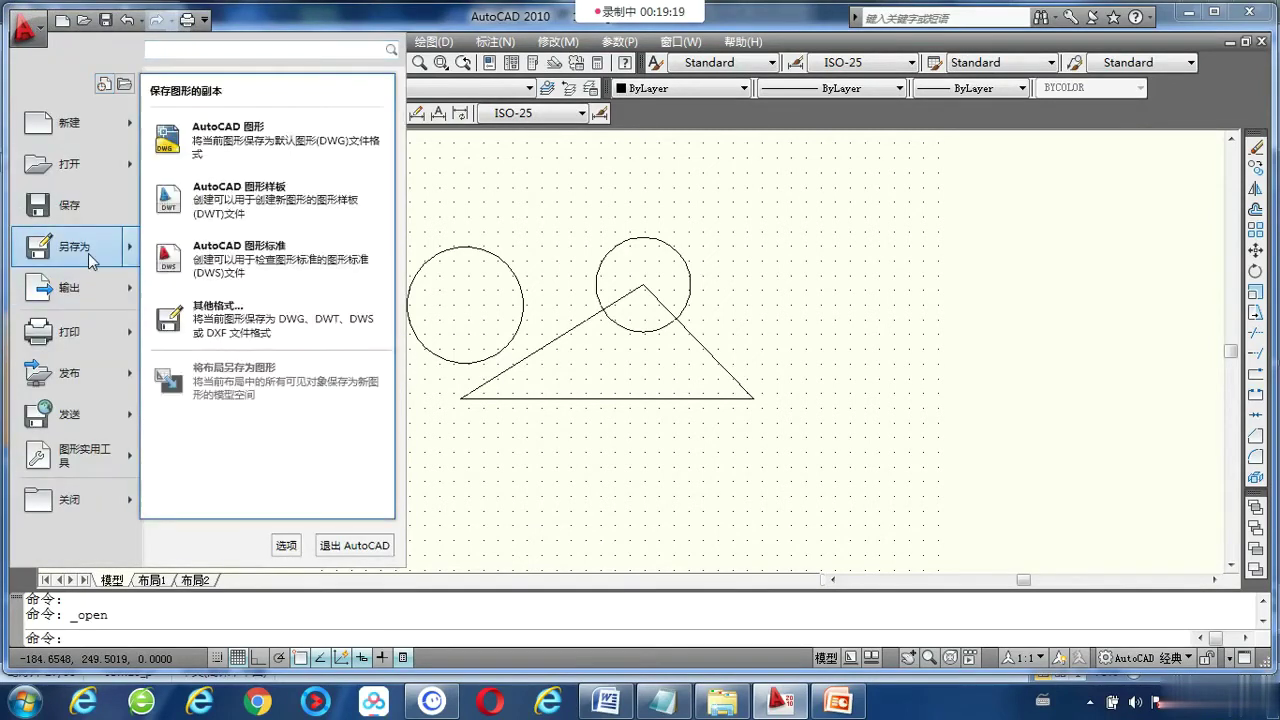
{"action": "mouse_move", "coordinate": [72, 246]}
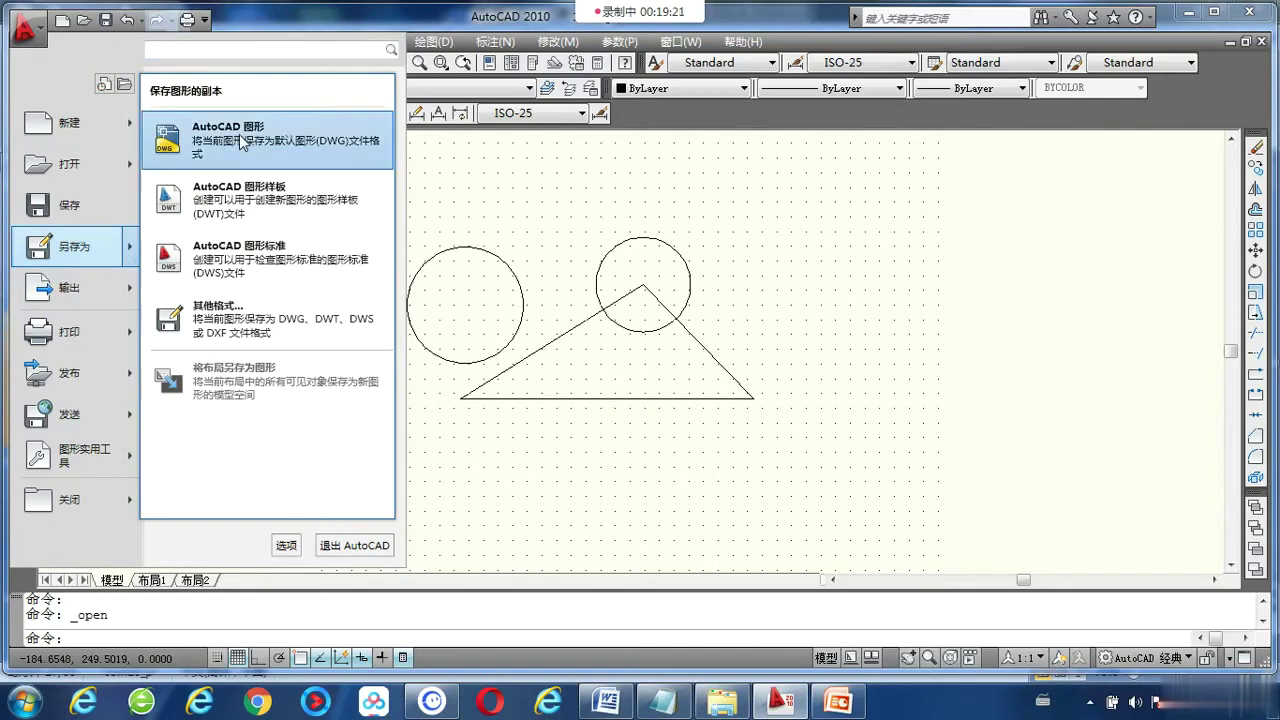
{"action": "left_click", "coordinate": [241, 141]}
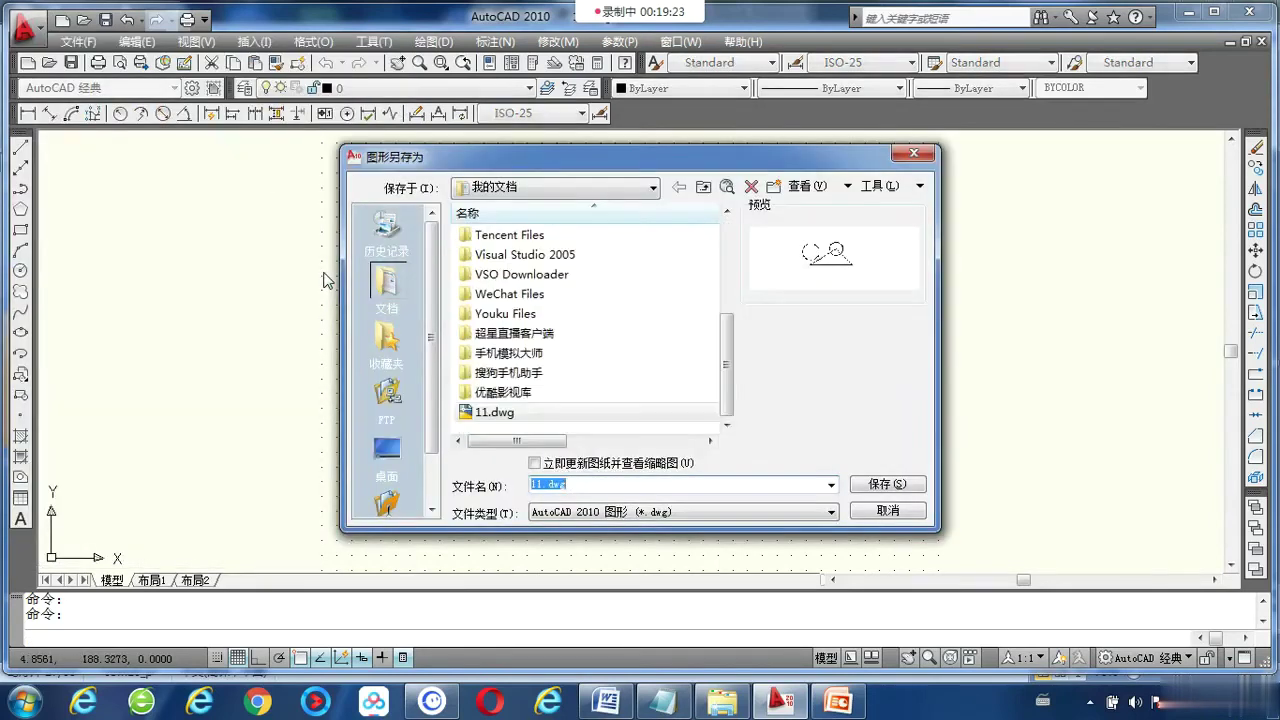
{"action": "left_click", "coordinate": [575, 491]}
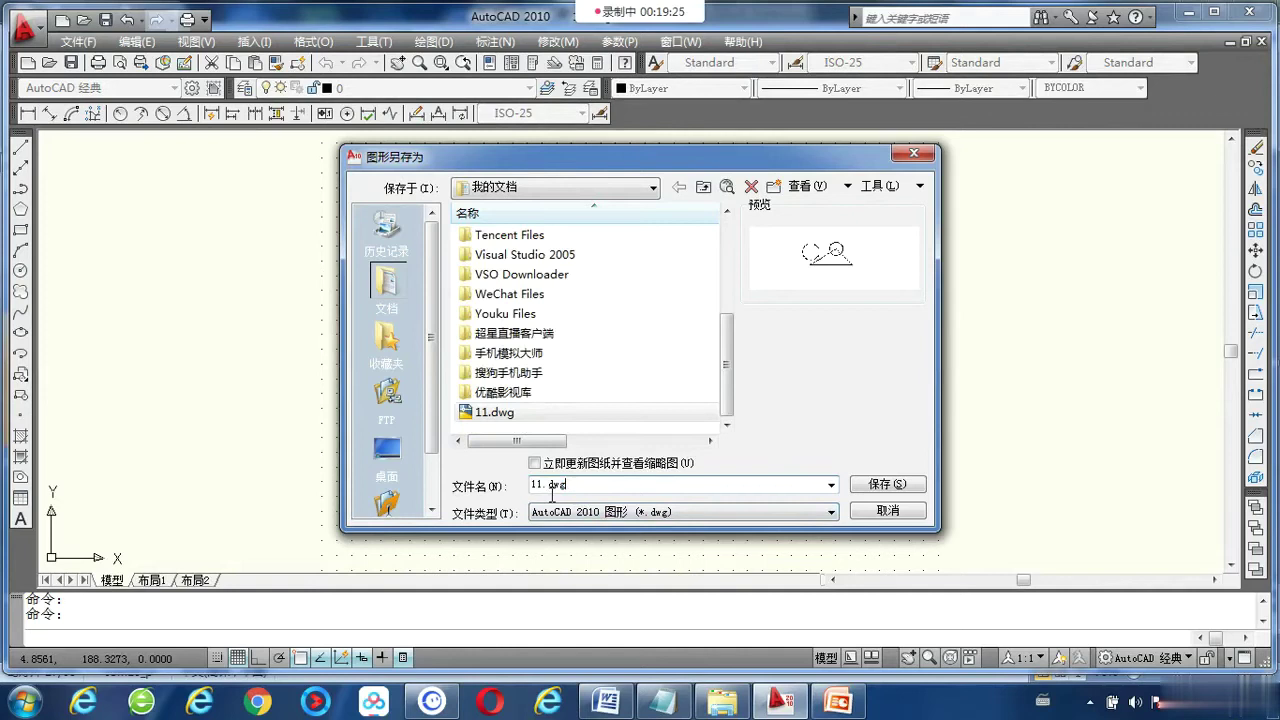
{"action": "left_click", "coordinate": [550, 511]}
{"action": "left_click", "coordinate": [552, 512]}
{"action": "left_click", "coordinate": [553, 512]}
{"action": "left_click", "coordinate": [551, 512]}
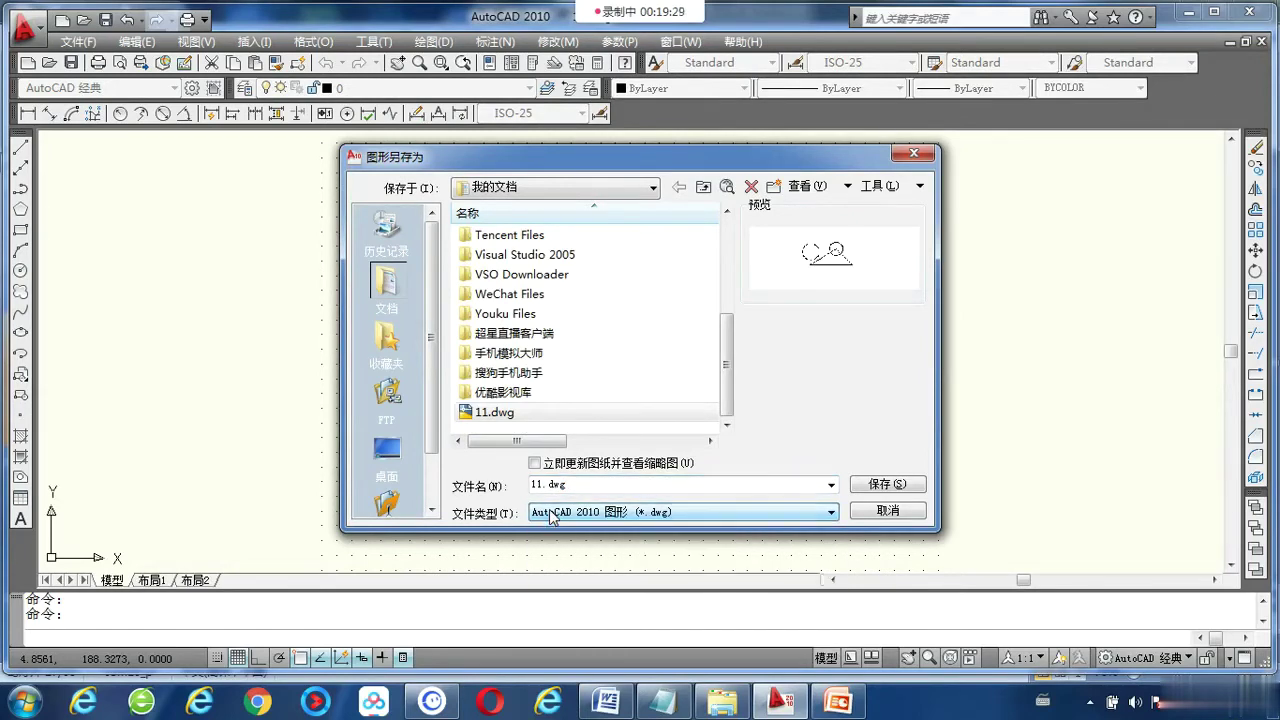
{"action": "left_click", "coordinate": [884, 188]}
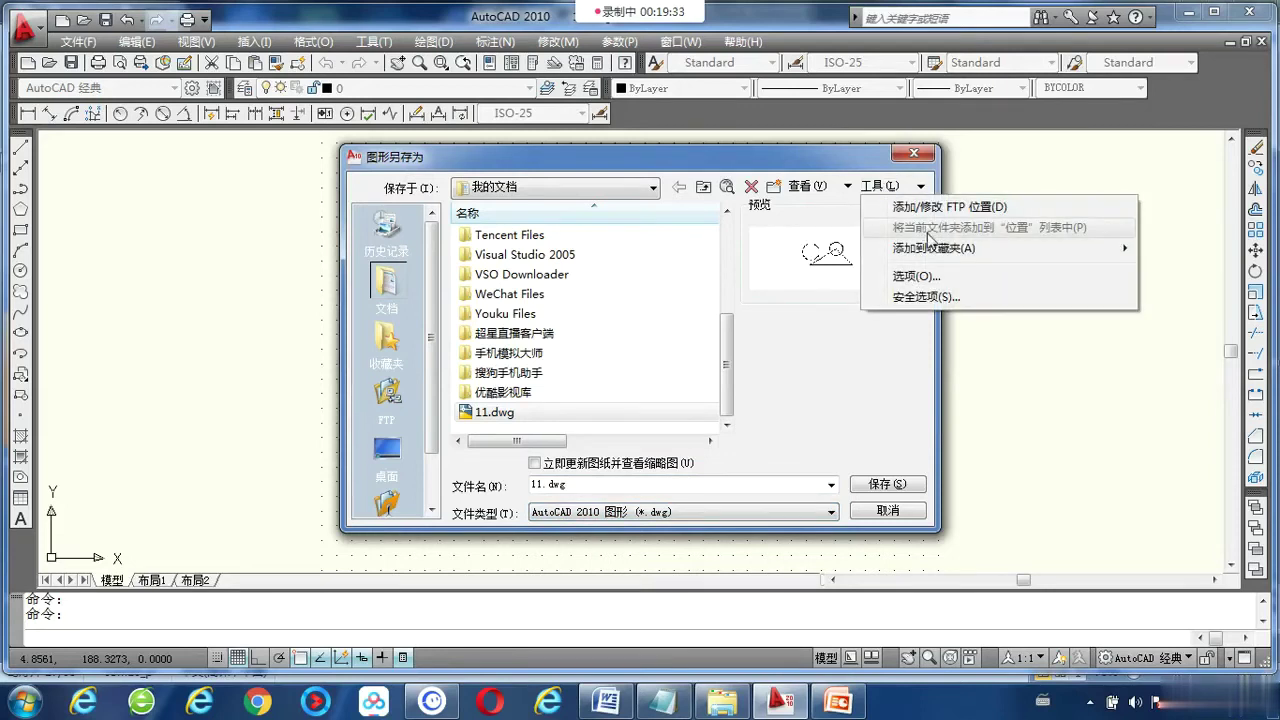
{"action": "left_click", "coordinate": [920, 297]}
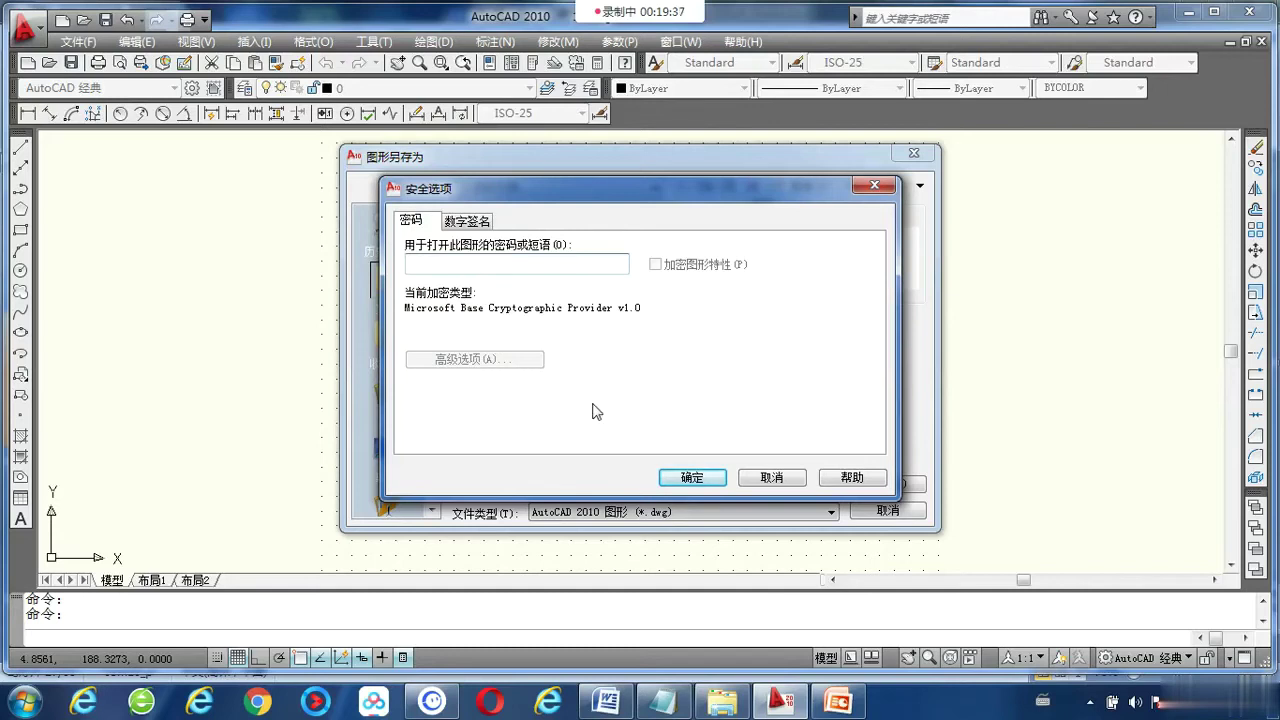
{"action": "left_click", "coordinate": [771, 478]}
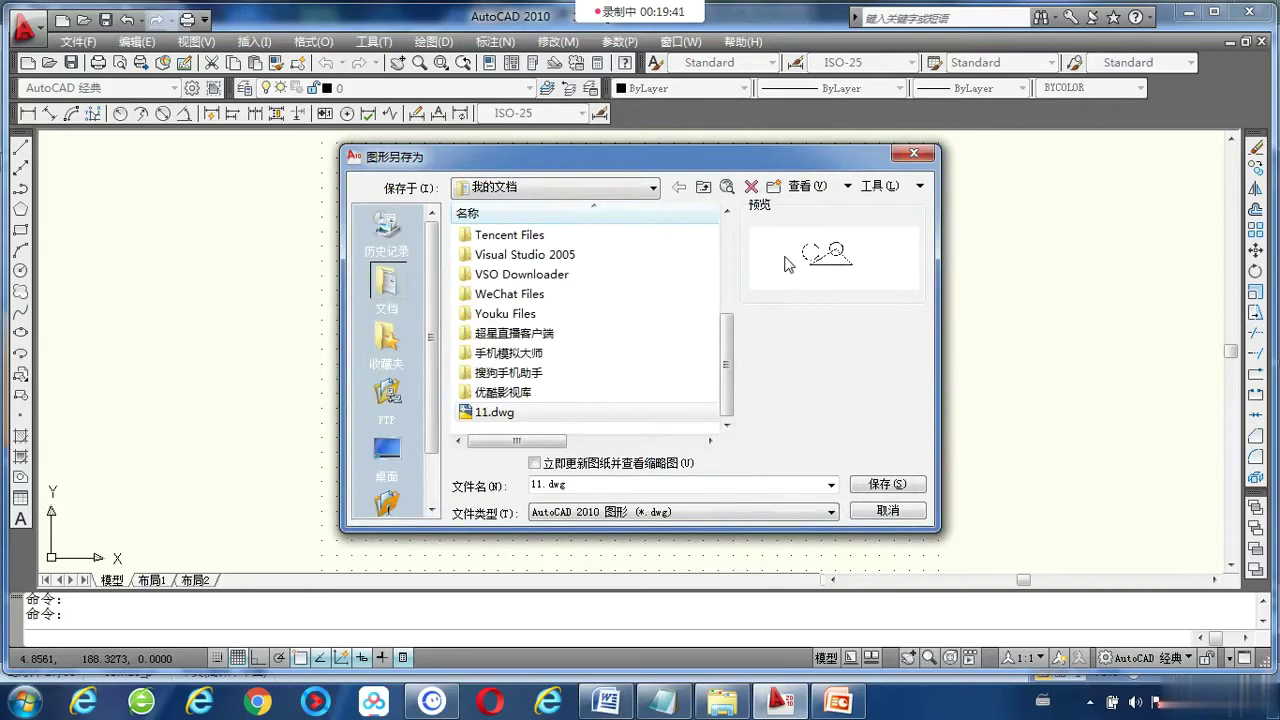
{"action": "left_click", "coordinate": [884, 512]}
{"action": "mouse_move", "coordinate": [722, 701]}
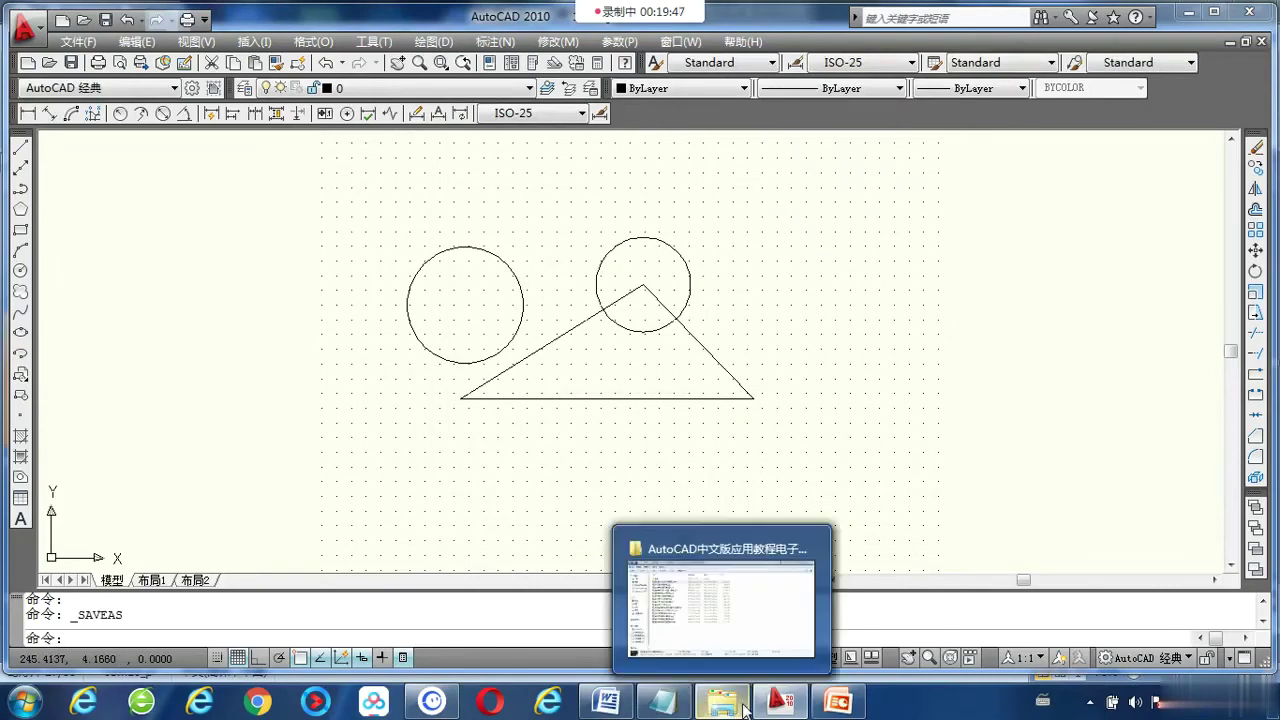
{"action": "left_click", "coordinate": [838, 702]}
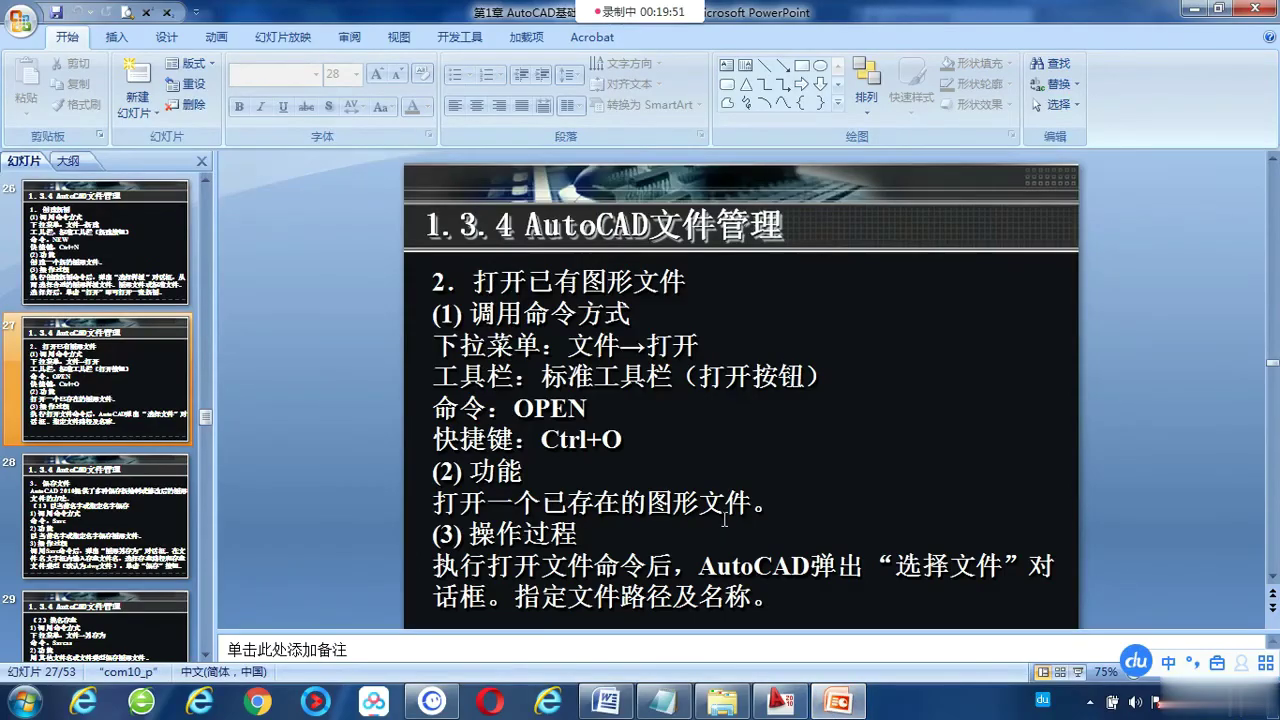
{"action": "scroll", "coordinate": [725, 519], "scroll_direction": "down", "scroll_amount": 2}
{"action": "scroll", "coordinate": [740, 524], "scroll_direction": "down", "scroll_amount": 1}
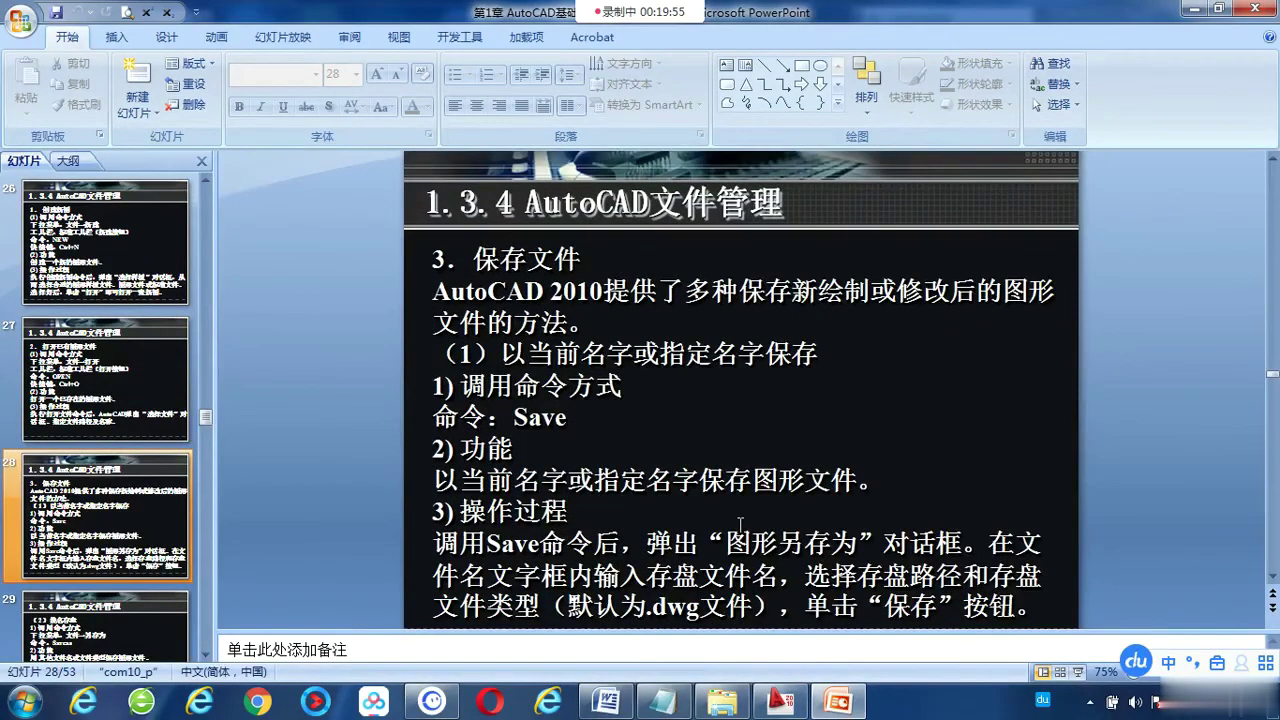
{"action": "scroll", "coordinate": [740, 524], "scroll_direction": "down", "scroll_amount": 1}
{"action": "scroll", "coordinate": [740, 524], "scroll_direction": "down", "scroll_amount": 1}
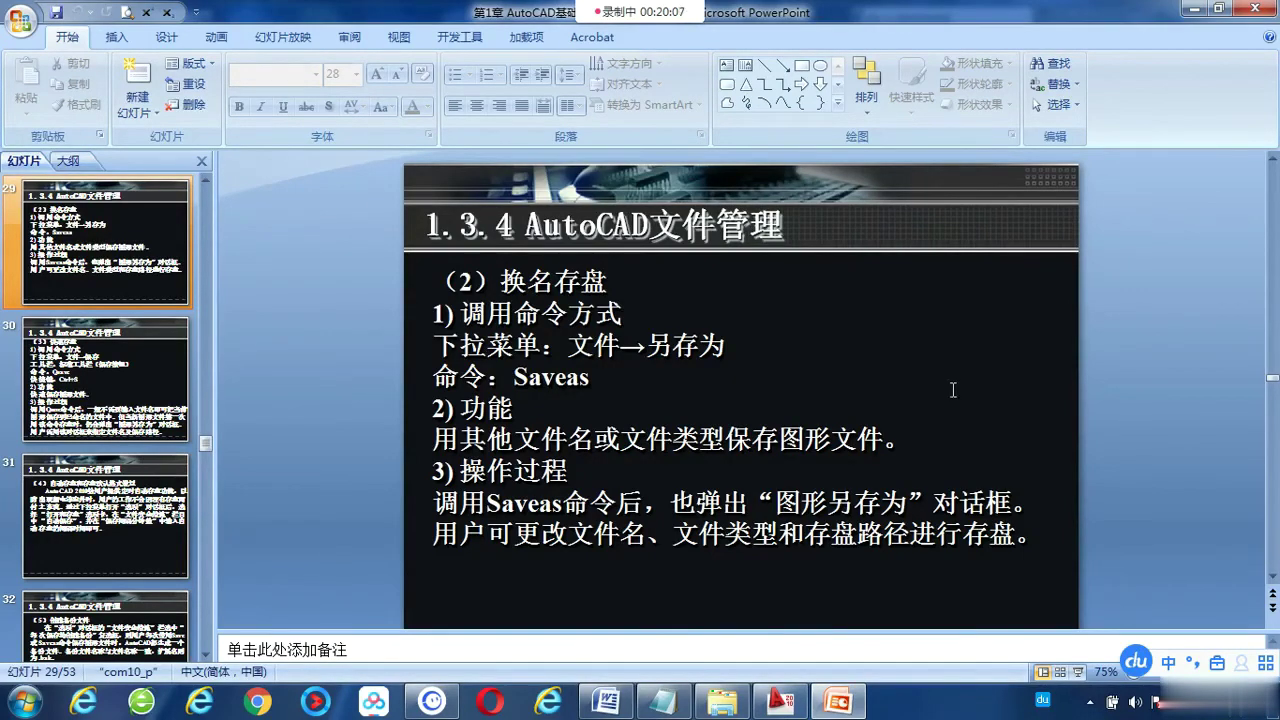
{"action": "scroll", "coordinate": [953, 390], "scroll_direction": "up", "scroll_amount": 1}
{"action": "scroll", "coordinate": [953, 390], "scroll_direction": "up", "scroll_amount": 1}
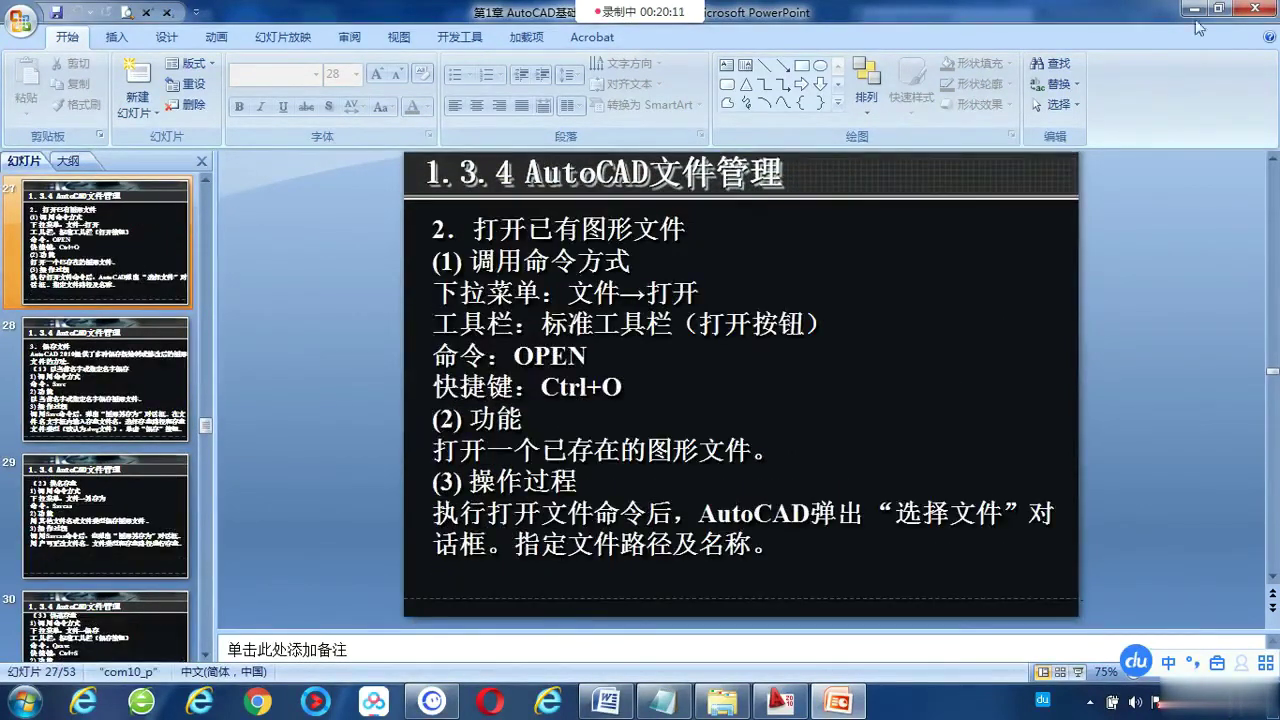
{"action": "left_click", "coordinate": [1191, 8]}
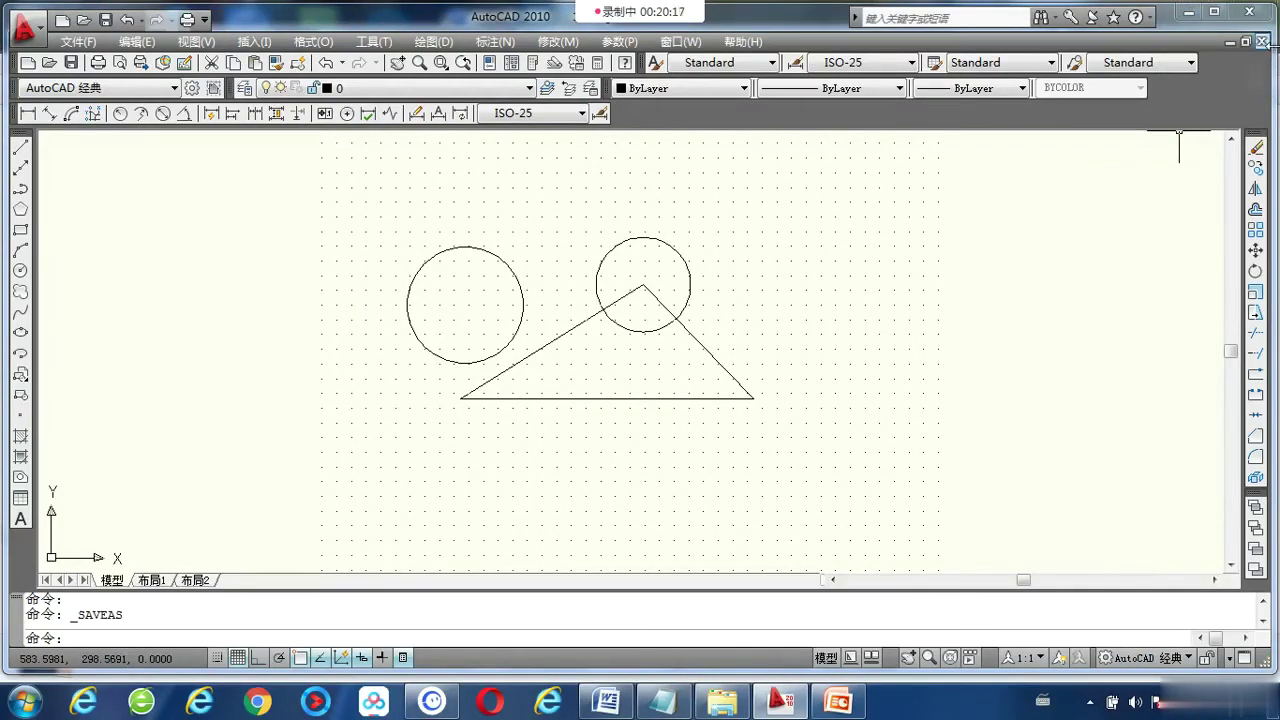
Close 11.dwg with its changes saved, and close Drawing1 without saving
{"action": "left_click", "coordinate": [1259, 42]}
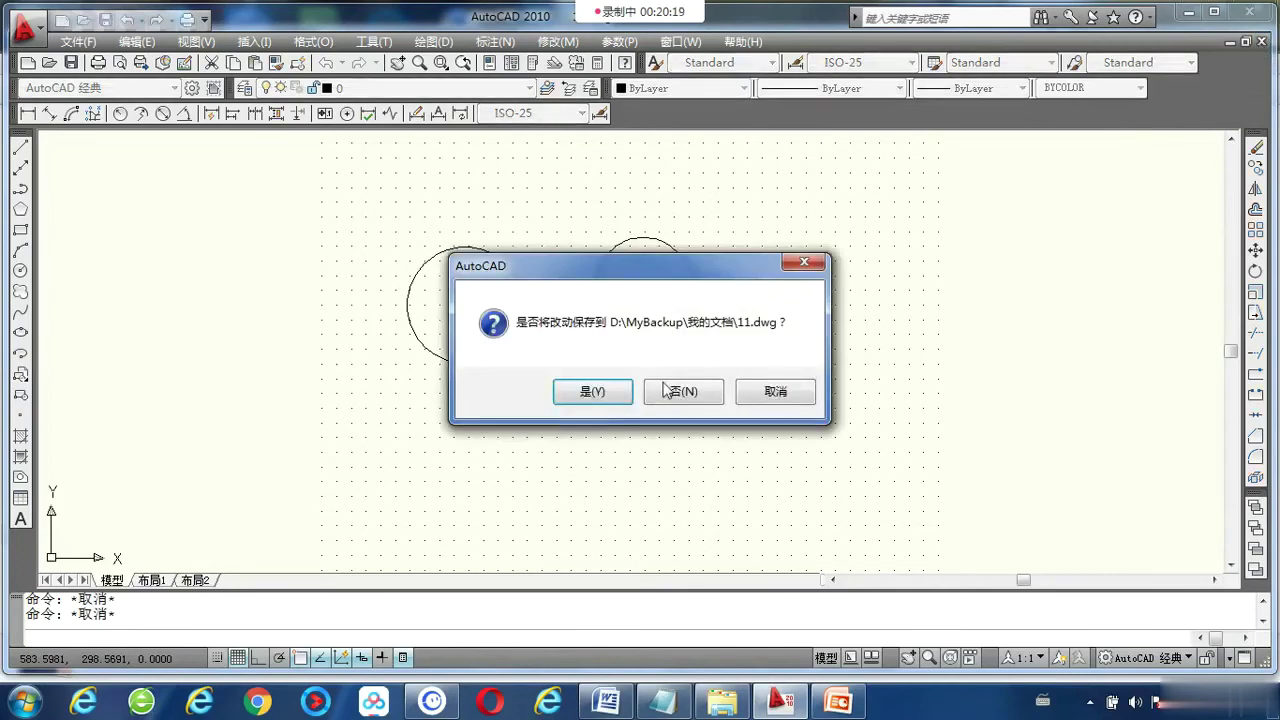
{"action": "left_click", "coordinate": [592, 393]}
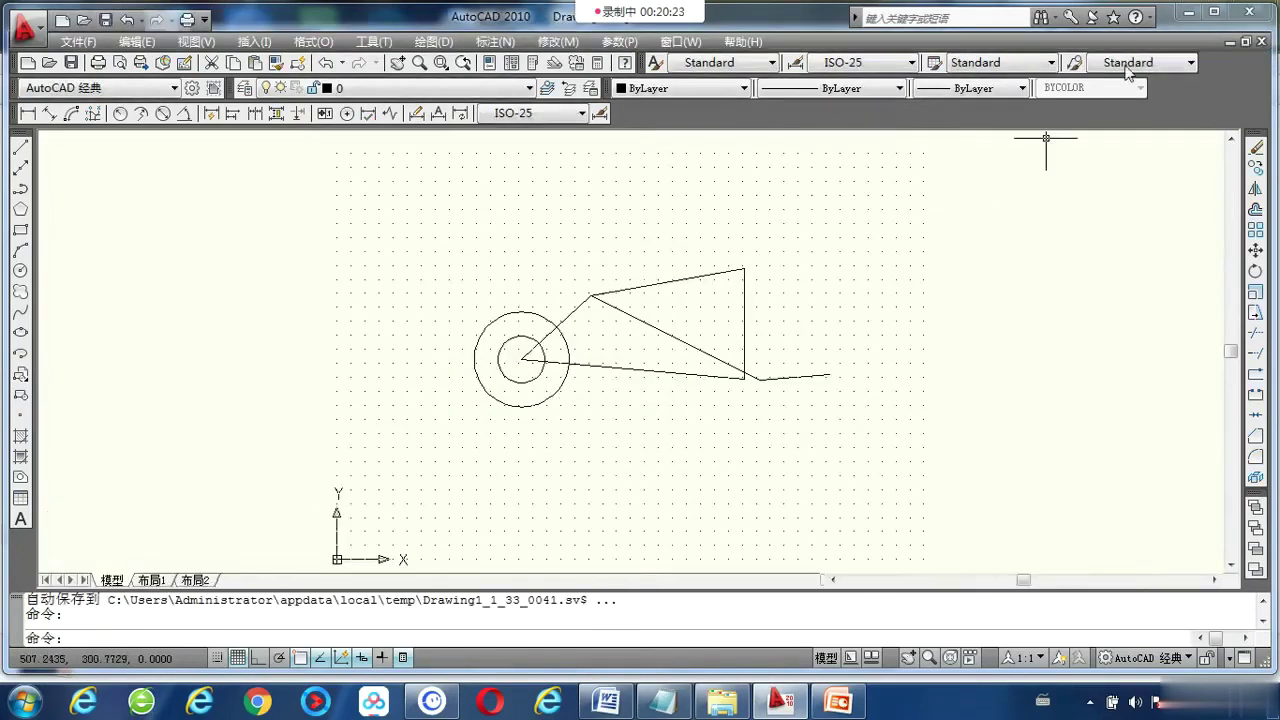
{"action": "left_click", "coordinate": [1261, 43]}
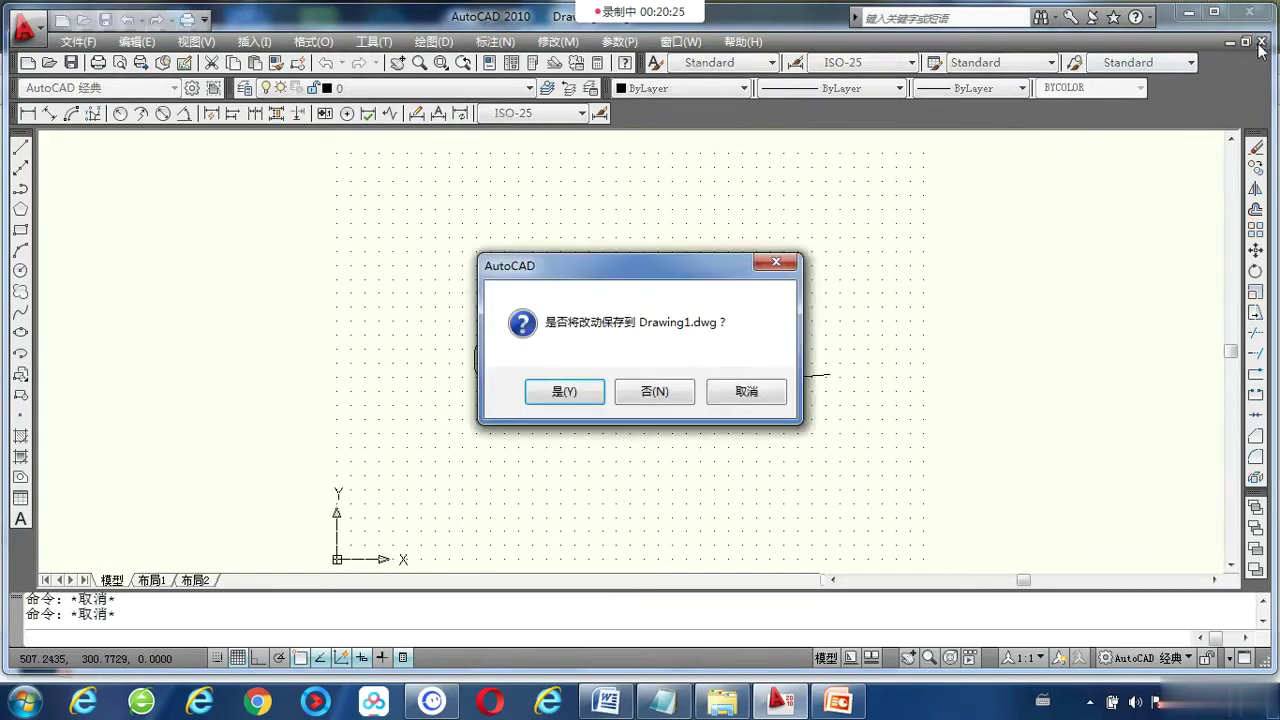
{"action": "left_click", "coordinate": [662, 396]}
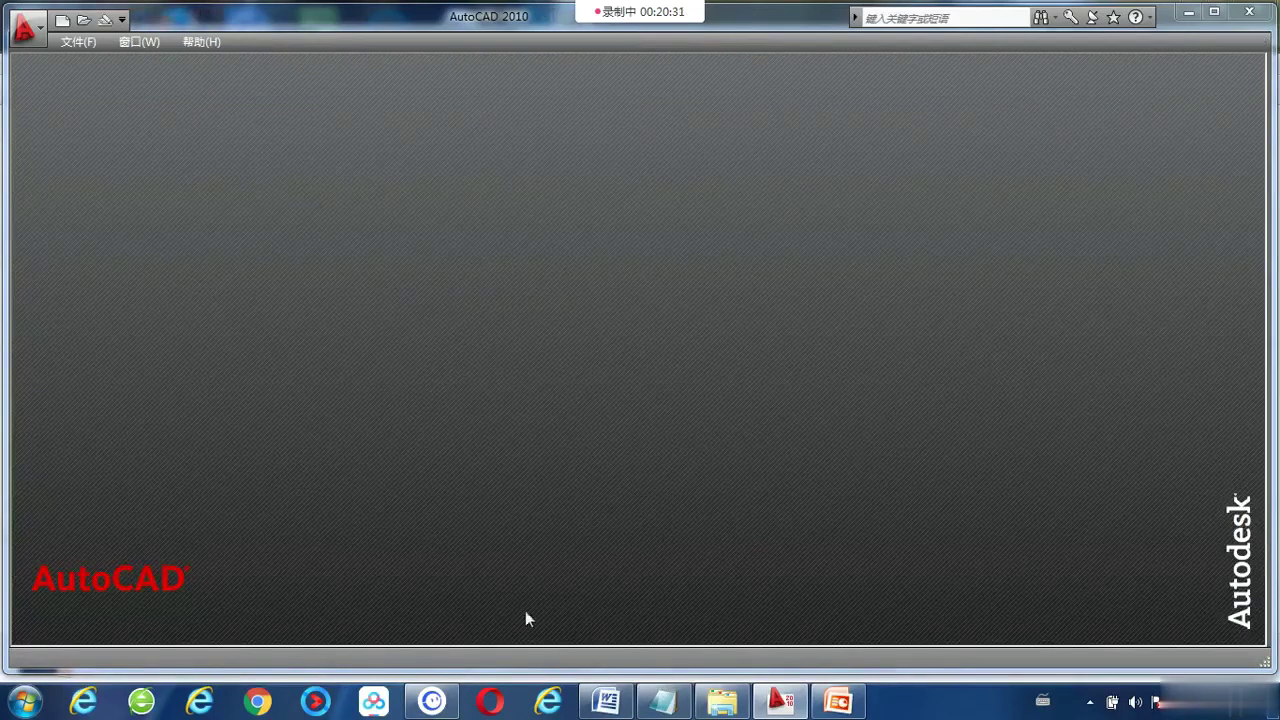
Bring AutoCAD forward from behind the live class window, then cancel a first Open dialog
{"action": "mouse_move", "coordinate": [432, 701]}
{"action": "left_click", "coordinate": [437, 712]}
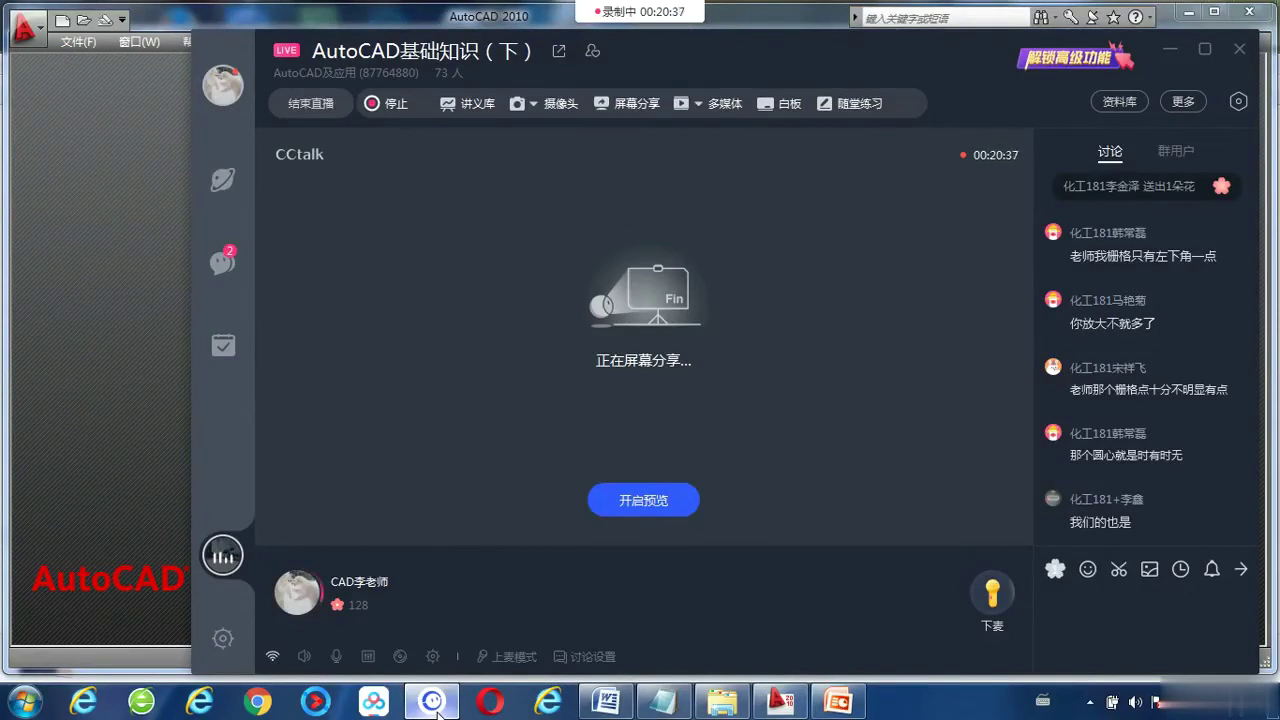
{"action": "left_click", "coordinate": [437, 712]}
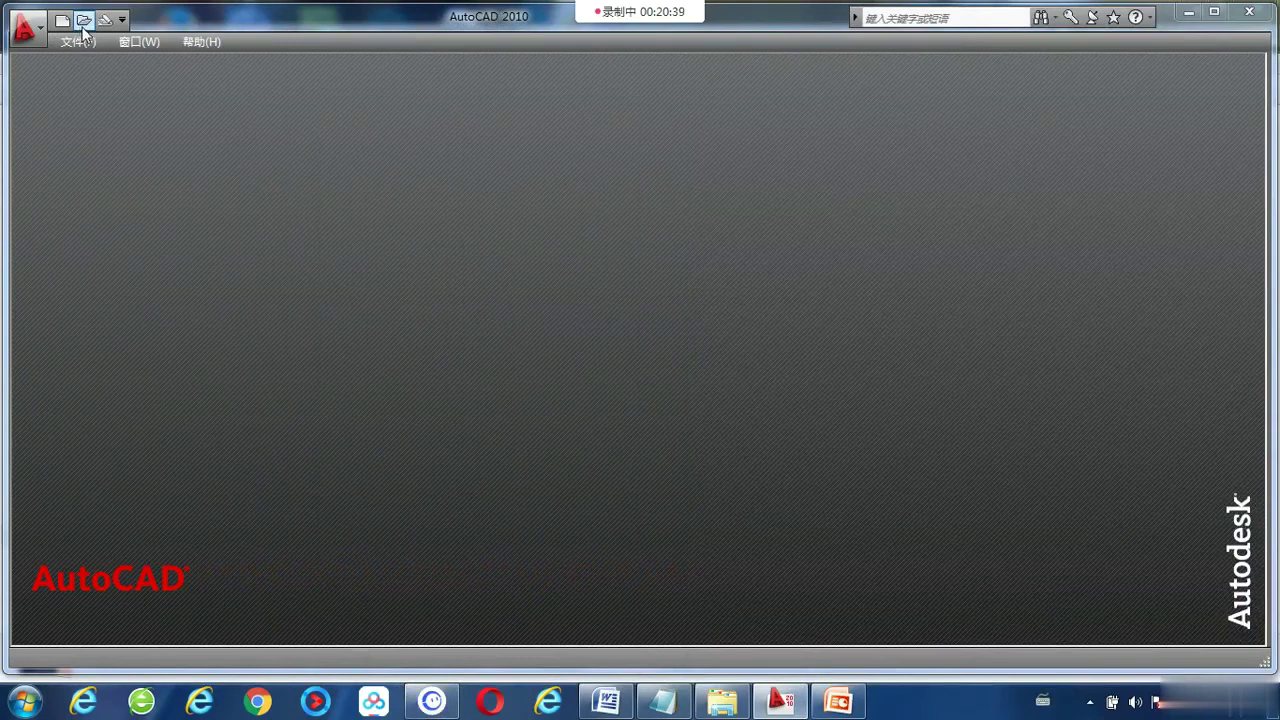
{"action": "left_click", "coordinate": [68, 44]}
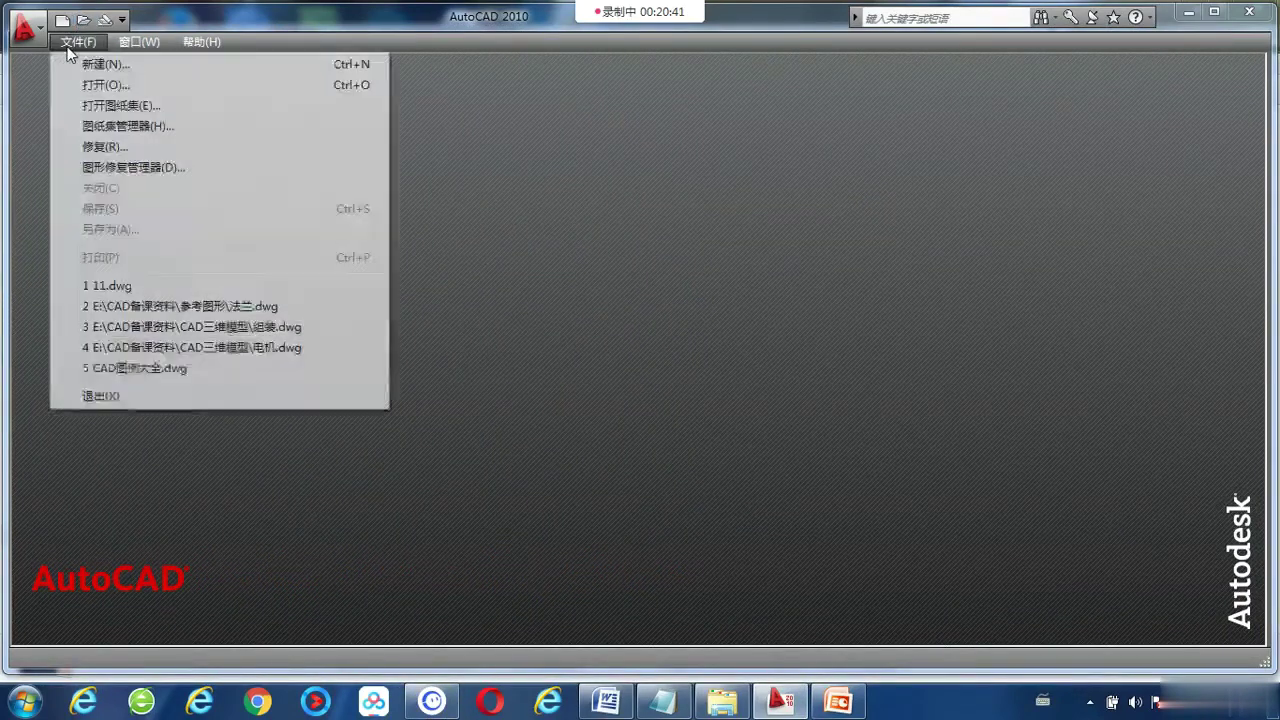
{"action": "left_click", "coordinate": [95, 85]}
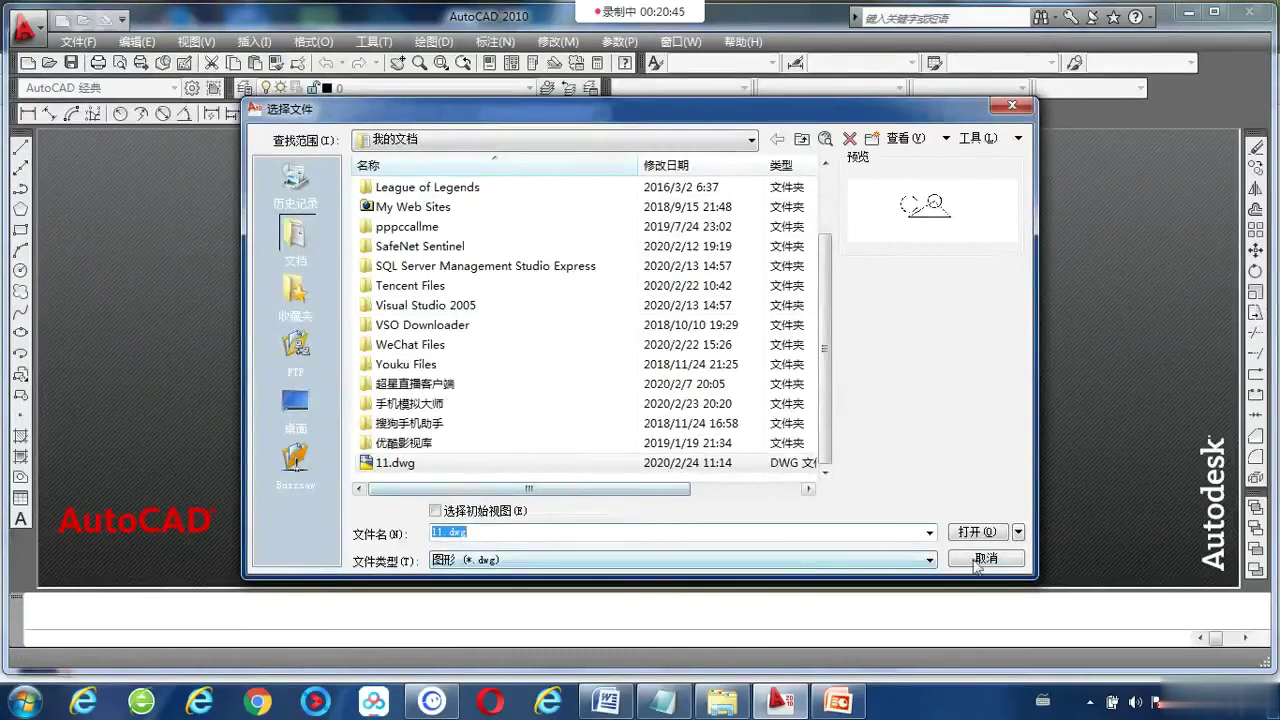
{"action": "left_click", "coordinate": [986, 558]}
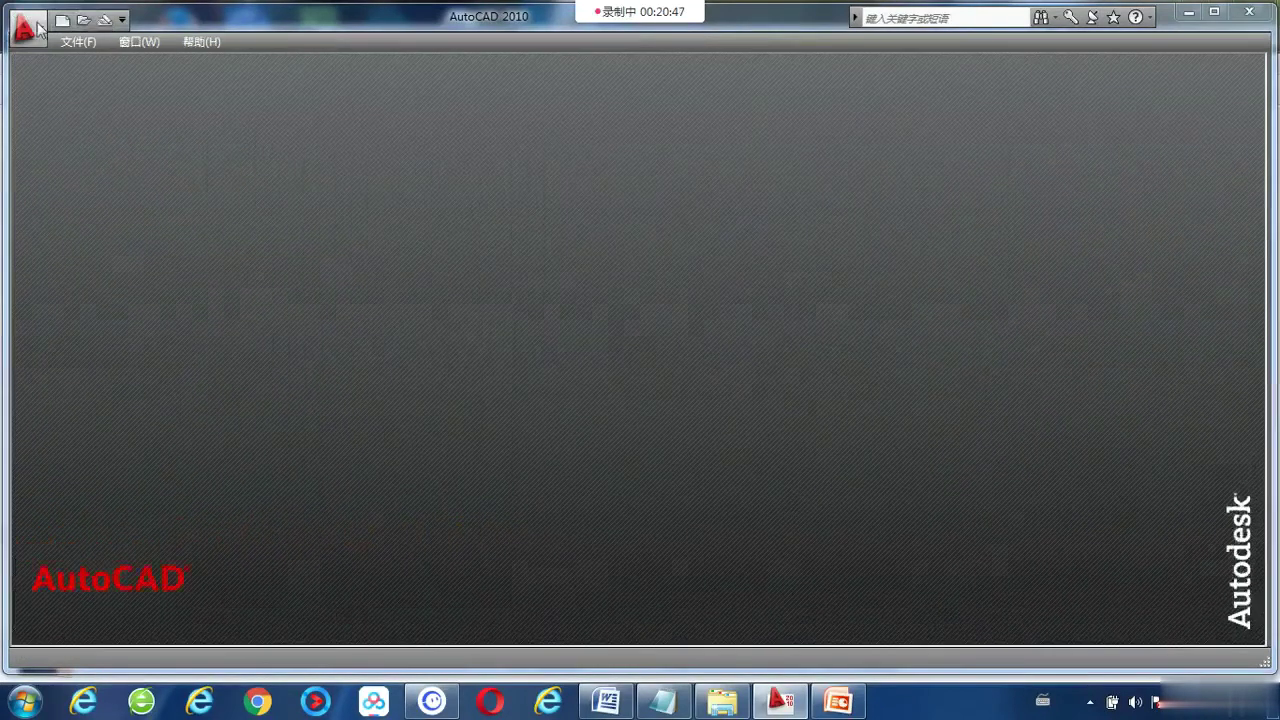
Open 11.dwg from the Documents folder through File > Open
{"action": "left_click", "coordinate": [78, 42]}
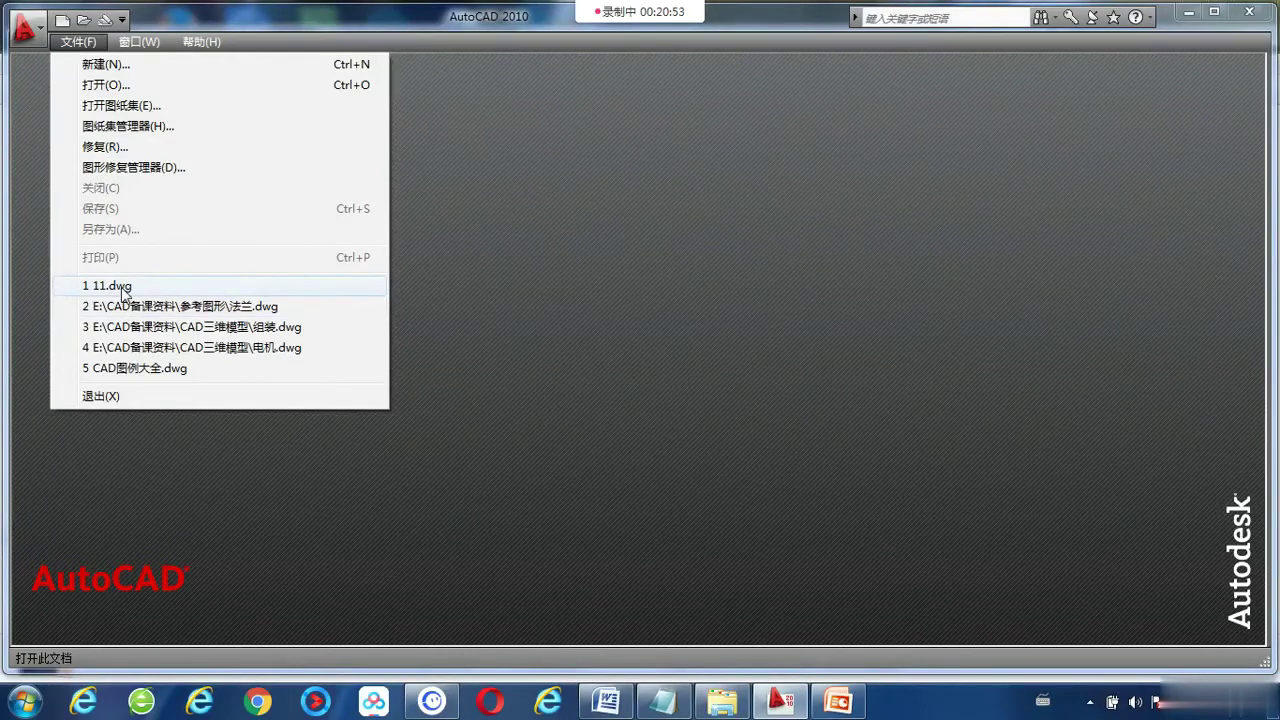
{"action": "left_click", "coordinate": [88, 86]}
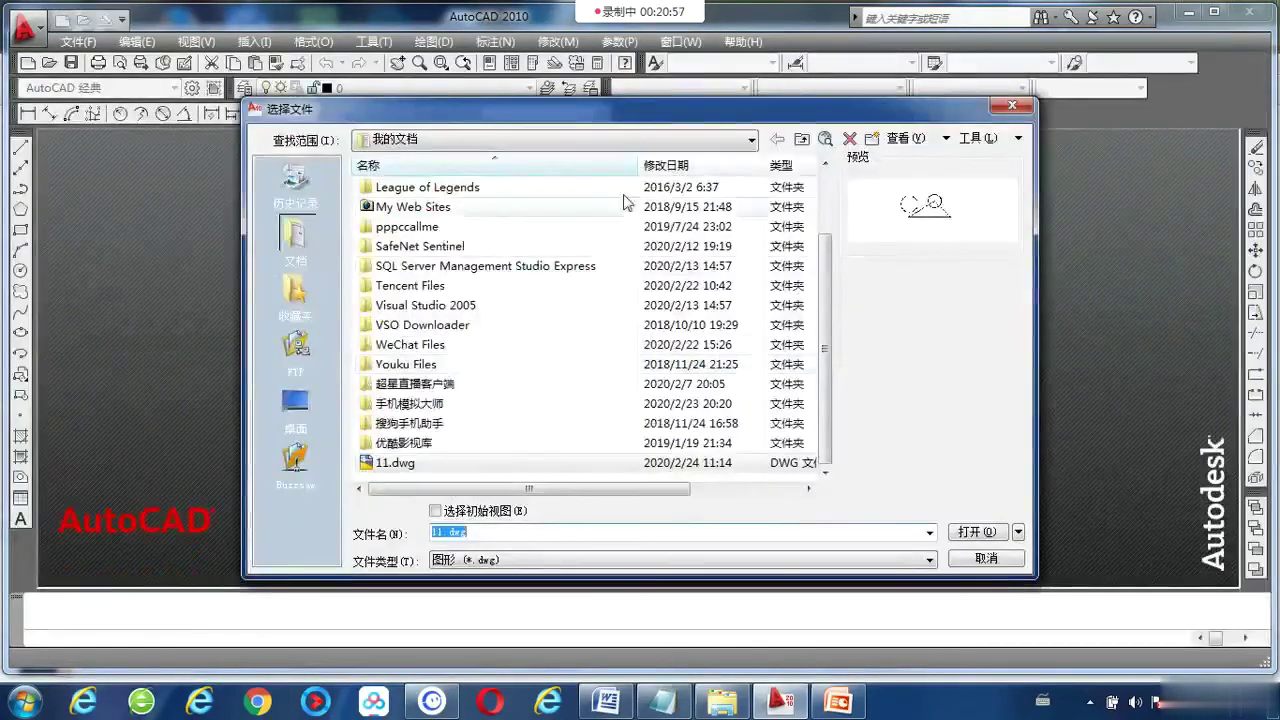
{"action": "left_click", "coordinate": [399, 464]}
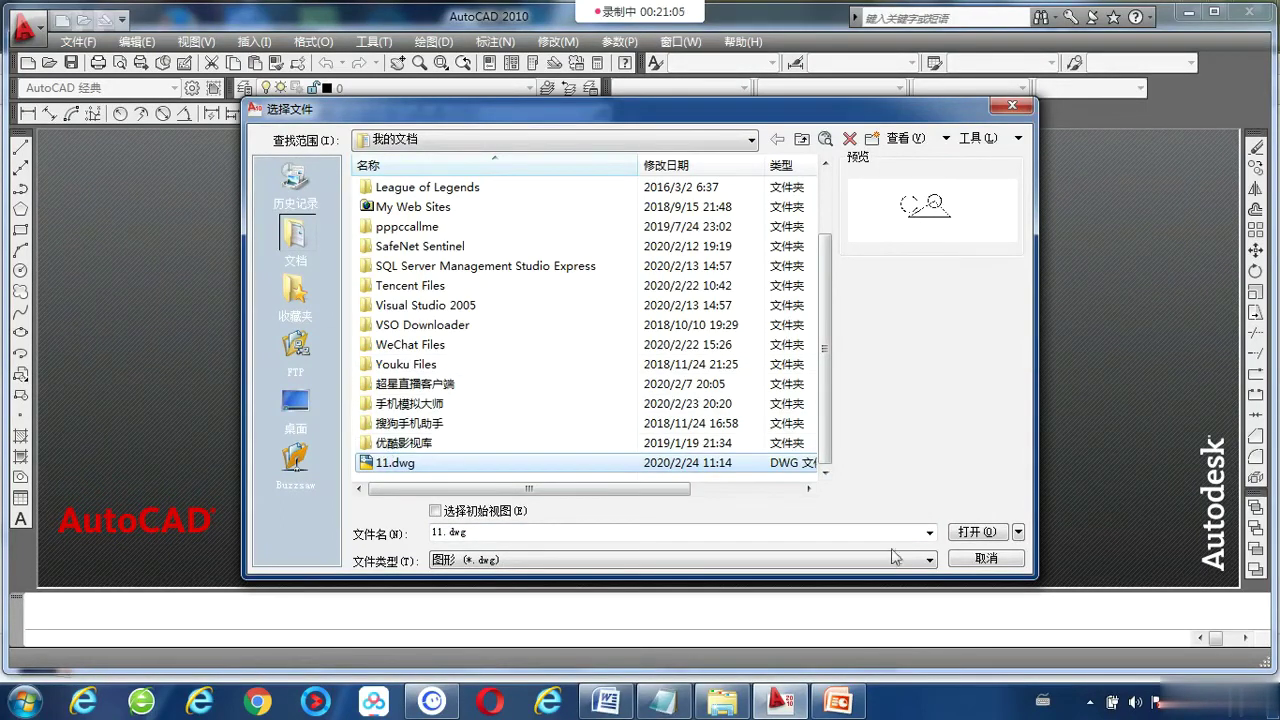
{"action": "left_click", "coordinate": [970, 532]}
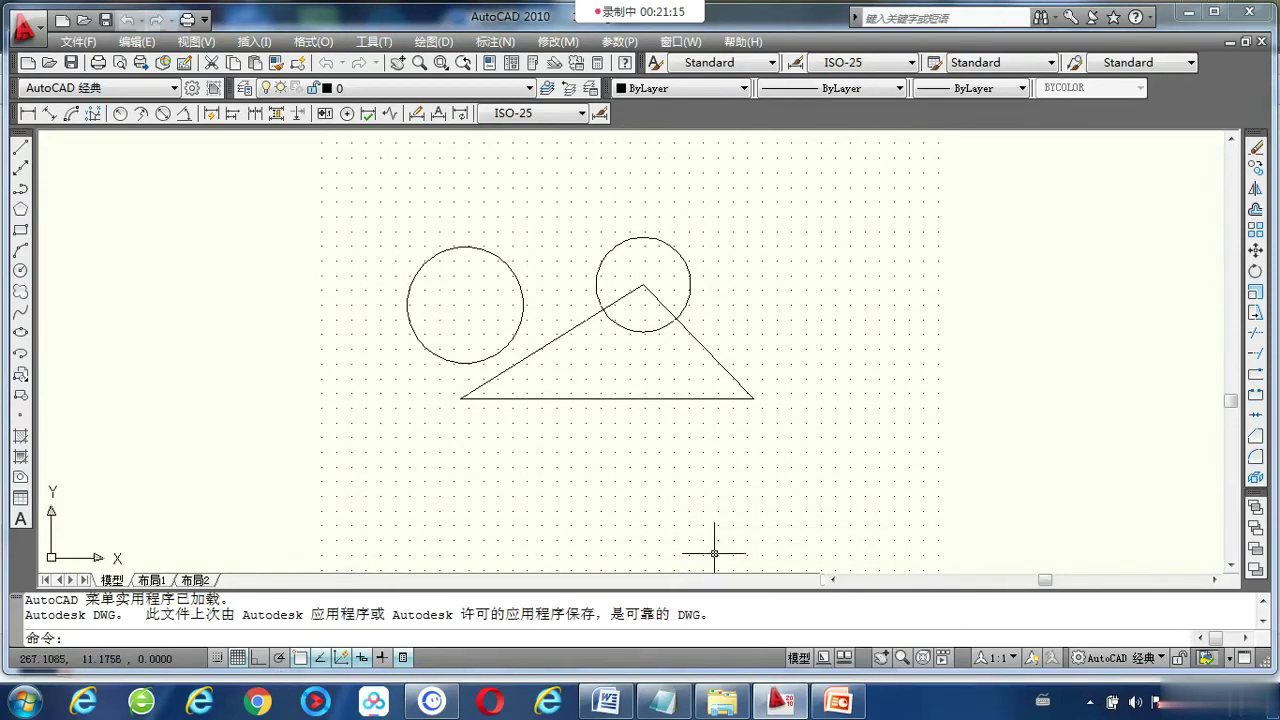
{"action": "mouse_move", "coordinate": [779, 702]}
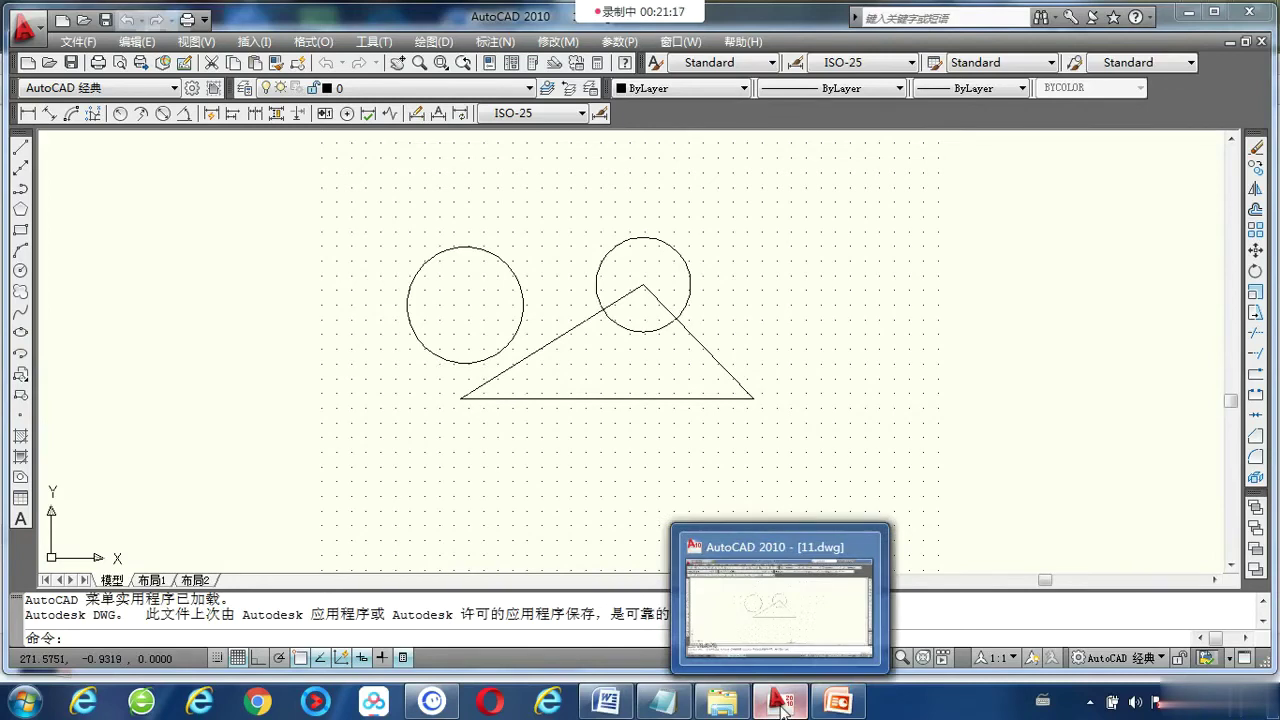
Switch back to the PowerPoint lecture and scroll from slide 27 to slide 31
{"action": "mouse_move", "coordinate": [838, 702]}
{"action": "left_click", "coordinate": [868, 636]}
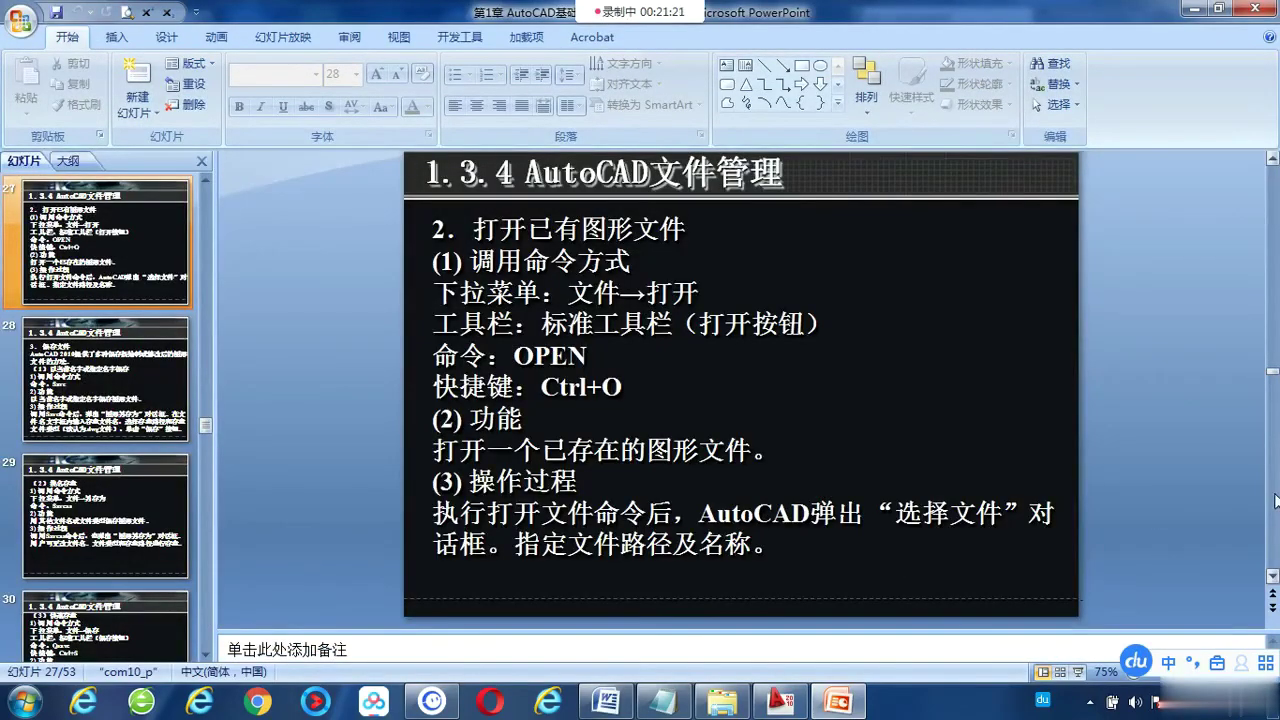
{"action": "scroll", "coordinate": [1273, 507], "scroll_direction": "down", "scroll_amount": 1}
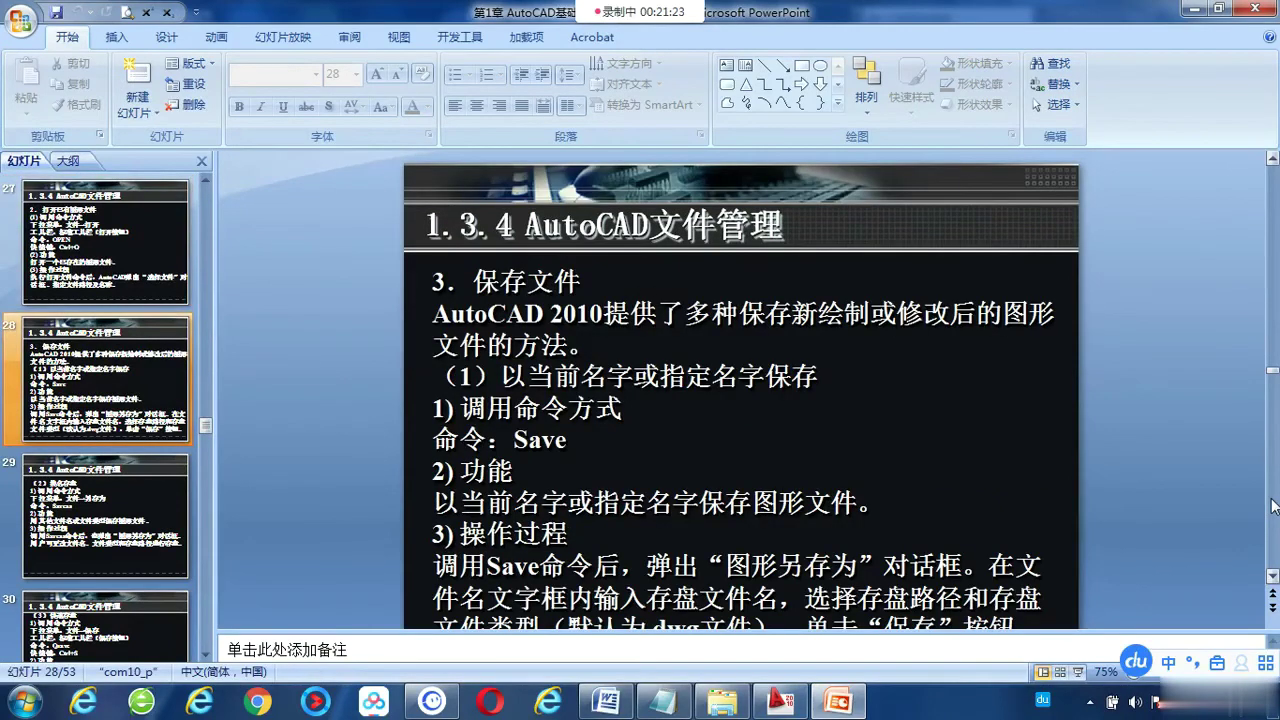
{"action": "scroll", "coordinate": [1273, 507], "scroll_direction": "down", "scroll_amount": 1}
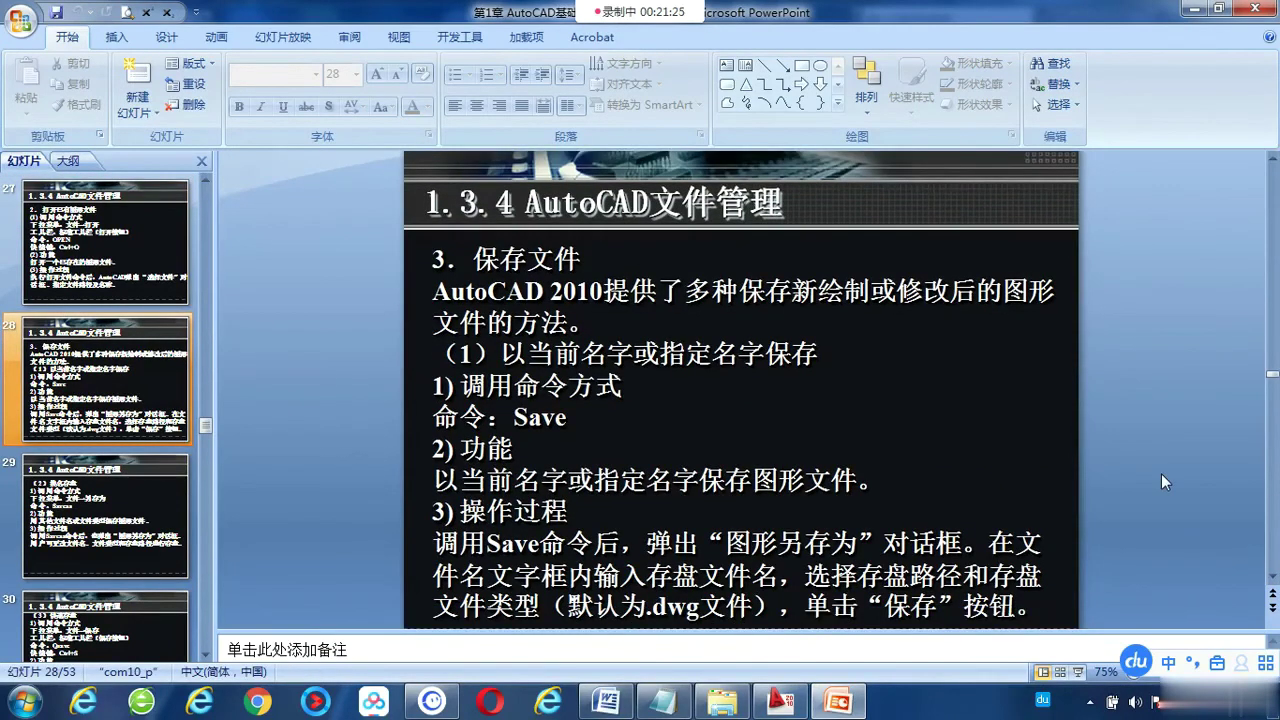
{"action": "scroll", "coordinate": [1161, 473], "scroll_direction": "down", "scroll_amount": 1}
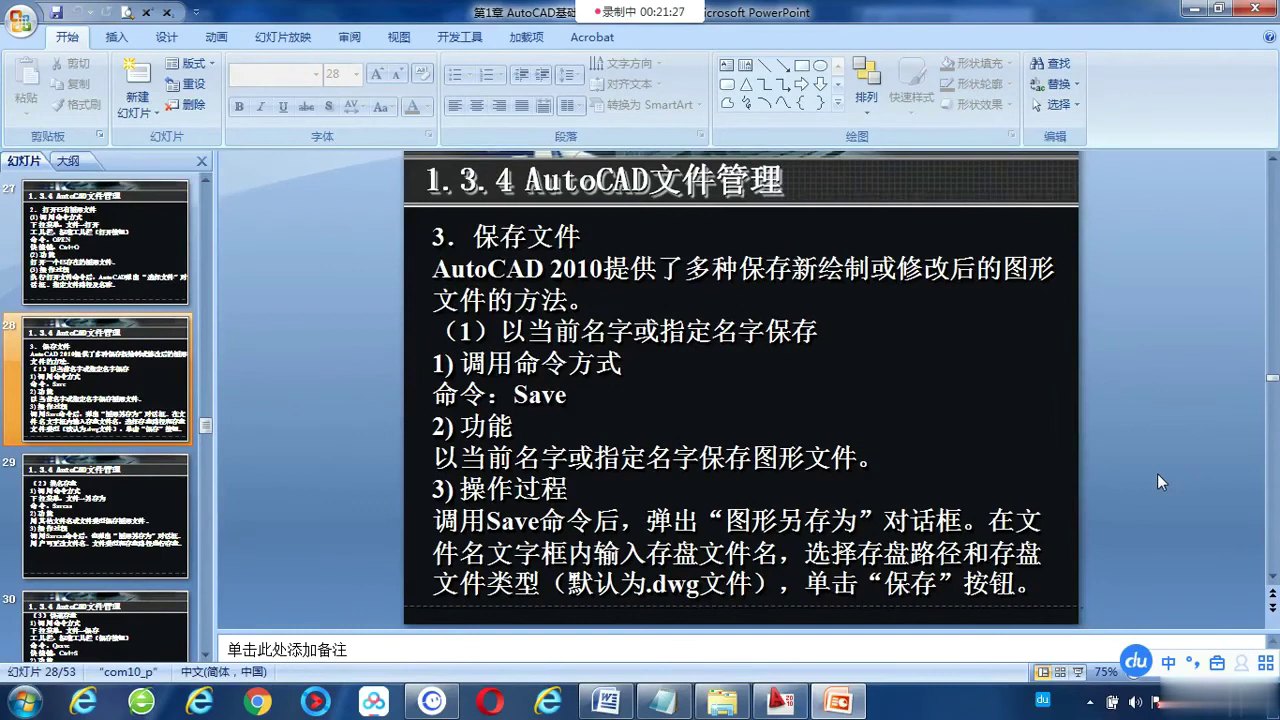
{"action": "scroll", "coordinate": [1169, 470], "scroll_direction": "down", "scroll_amount": 1}
{"action": "scroll", "coordinate": [1173, 469], "scroll_direction": "down", "scroll_amount": 1}
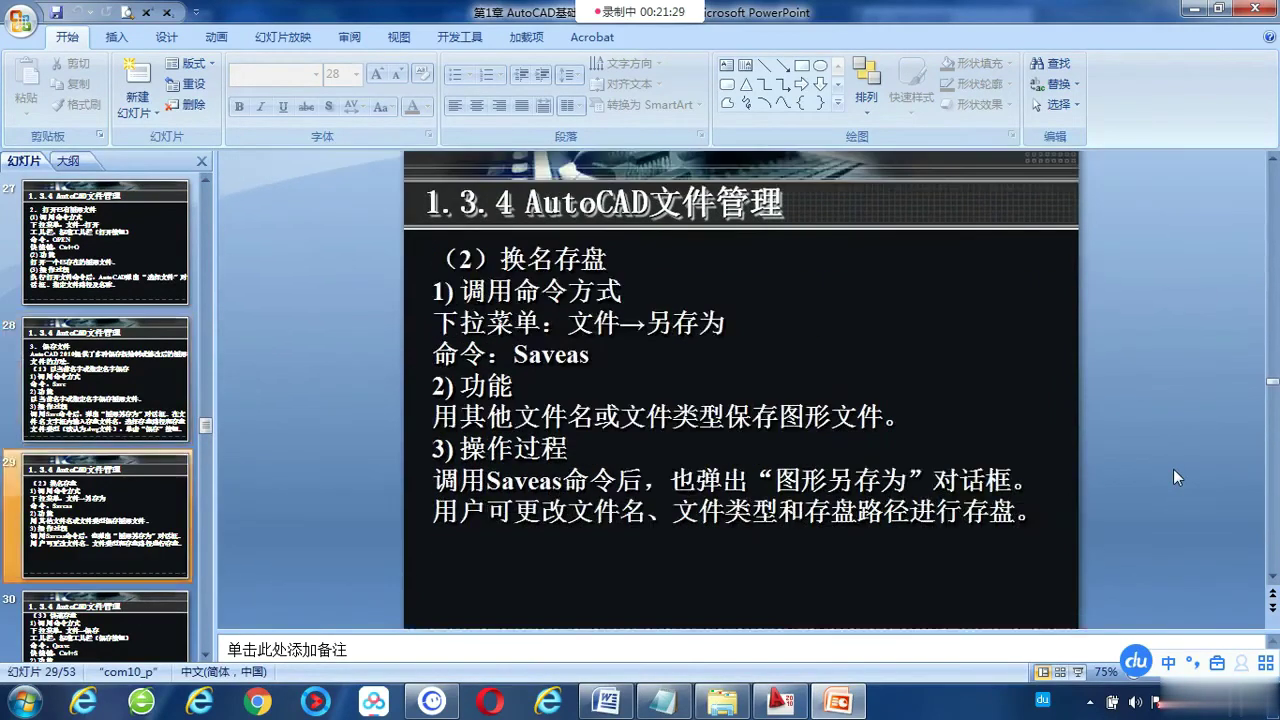
{"action": "scroll", "coordinate": [1170, 470], "scroll_direction": "down", "scroll_amount": 1}
{"action": "scroll", "coordinate": [1164, 472], "scroll_direction": "down", "scroll_amount": 1}
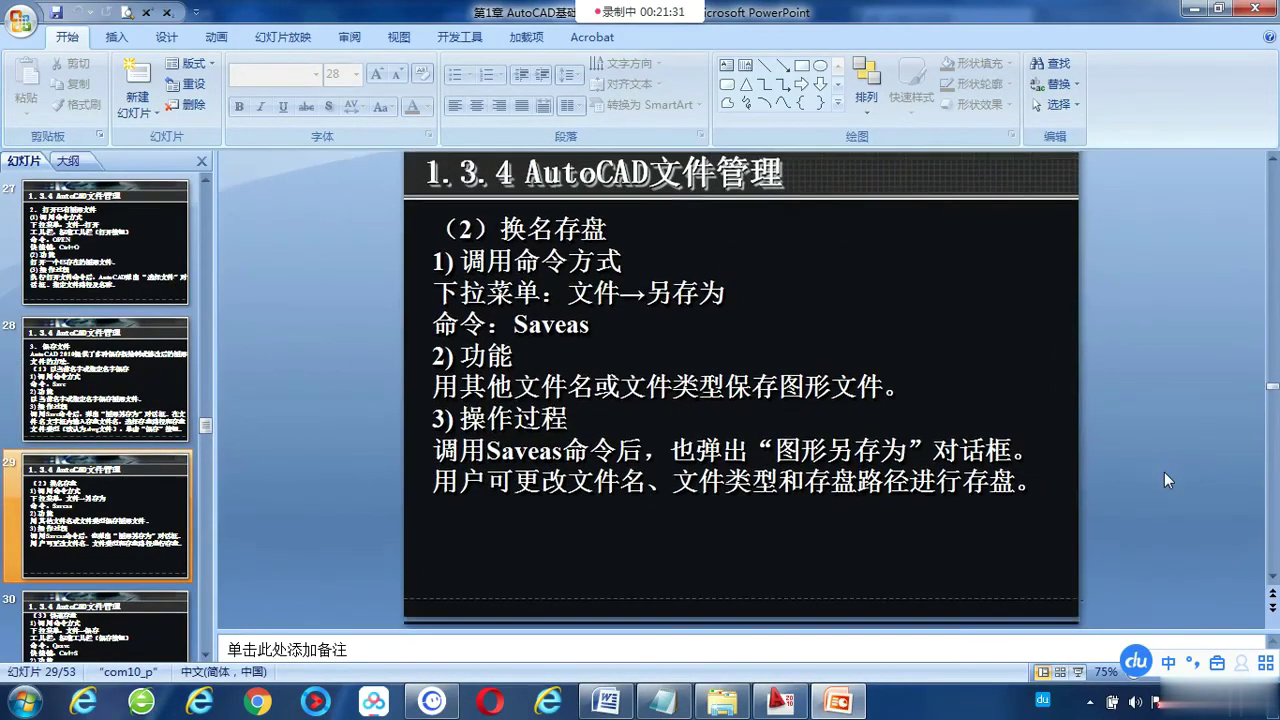
{"action": "scroll", "coordinate": [1164, 472], "scroll_direction": "down", "scroll_amount": 1}
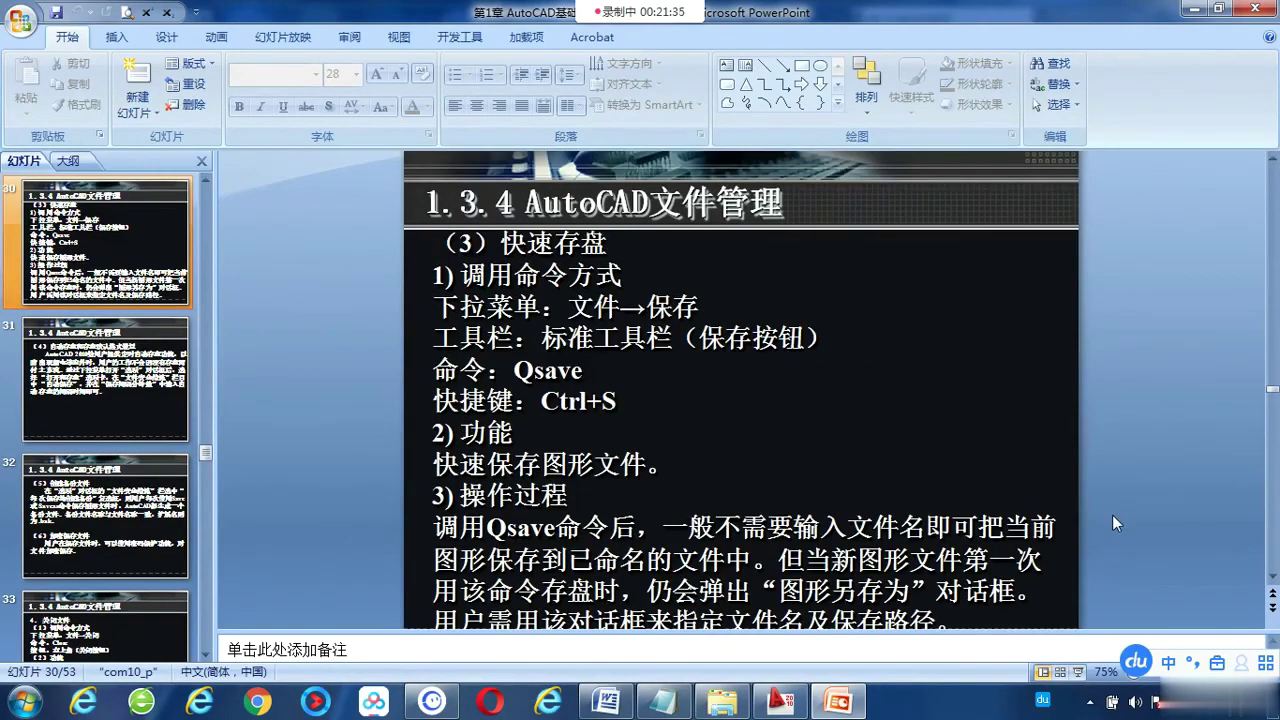
{"action": "scroll", "coordinate": [1112, 515], "scroll_direction": "down", "scroll_amount": 1}
{"action": "scroll", "coordinate": [1112, 514], "scroll_direction": "down", "scroll_amount": 1}
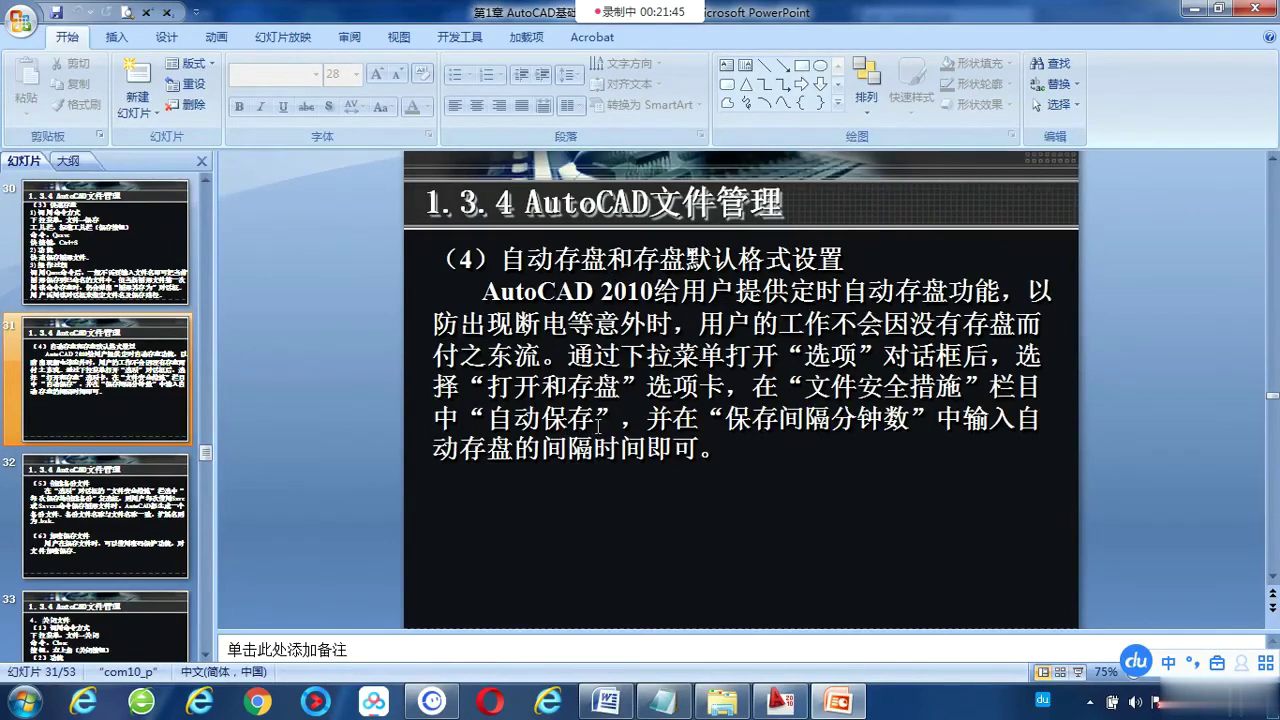
Highlight the auto-save wording, then the 备份, backup-file and .bak phrases on slide 32
{"action": "left_click_drag", "start_coordinate": [598, 425], "coordinate": [513, 420]}
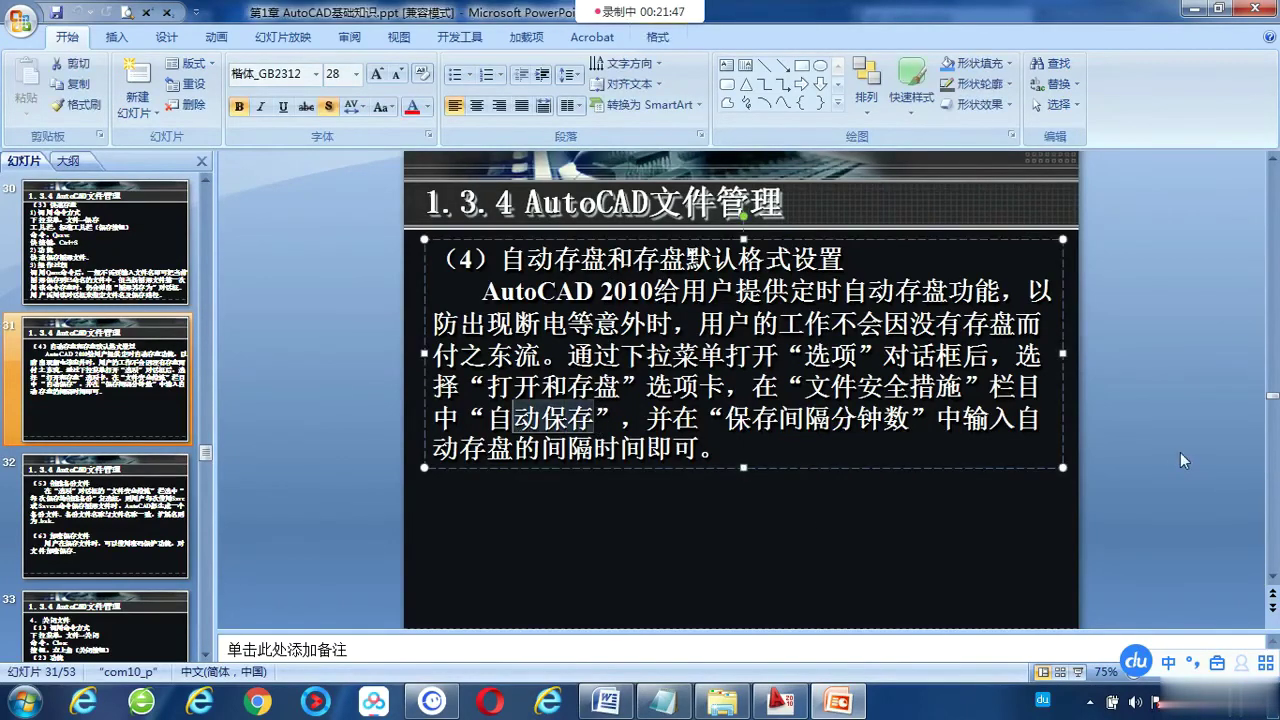
{"action": "scroll", "coordinate": [1174, 459], "scroll_direction": "down", "scroll_amount": 2}
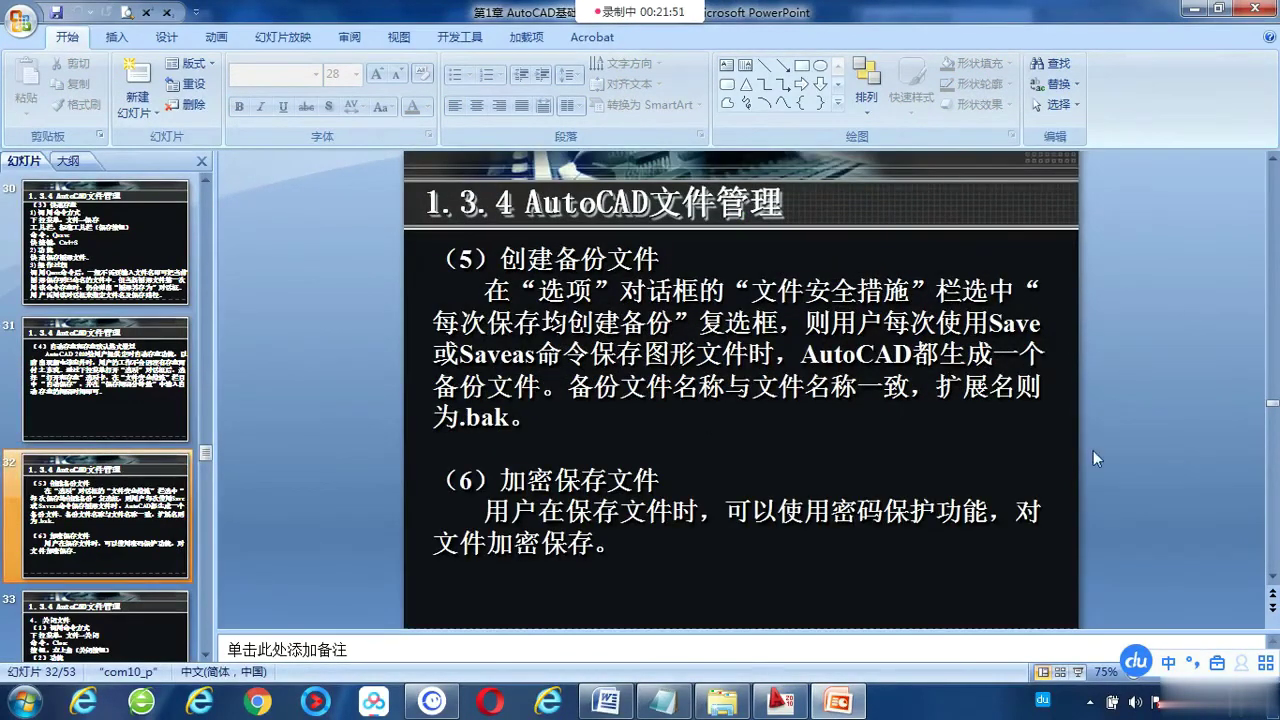
{"action": "left_click_drag", "start_coordinate": [555, 258], "coordinate": [604, 281]}
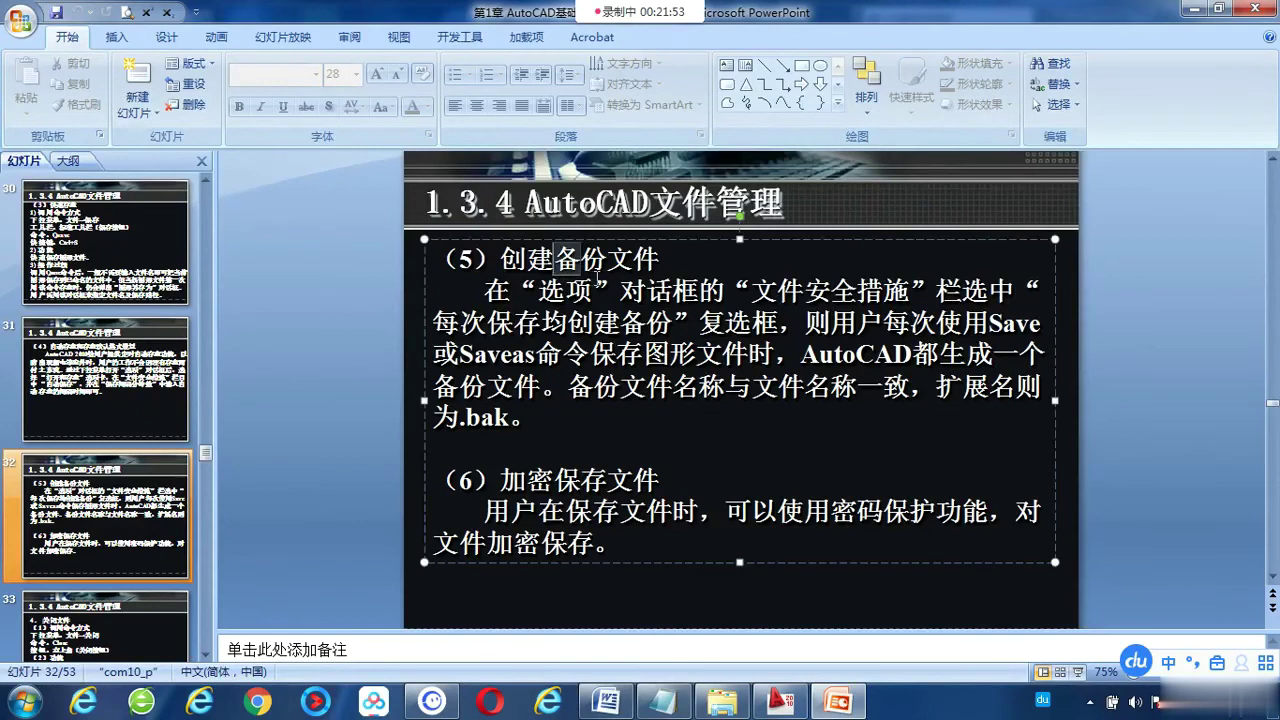
{"action": "left_click", "coordinate": [648, 385]}
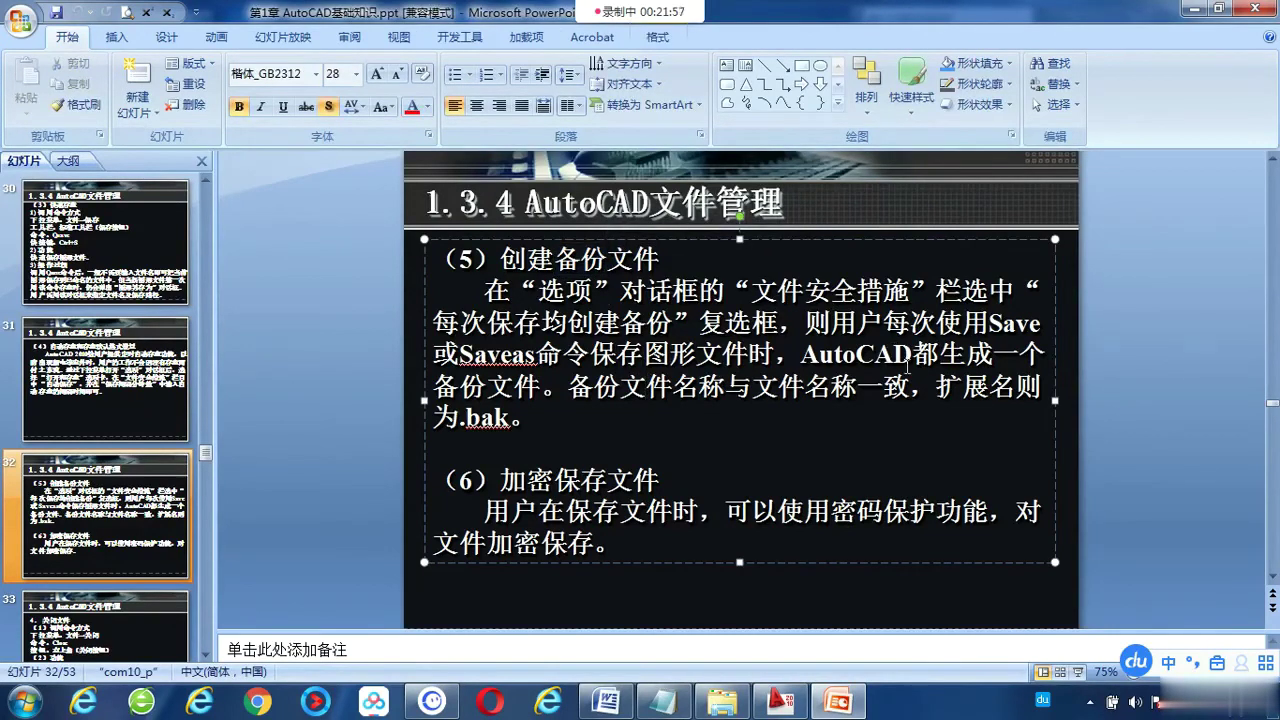
{"action": "left_click_drag", "start_coordinate": [908, 364], "coordinate": [533, 422]}
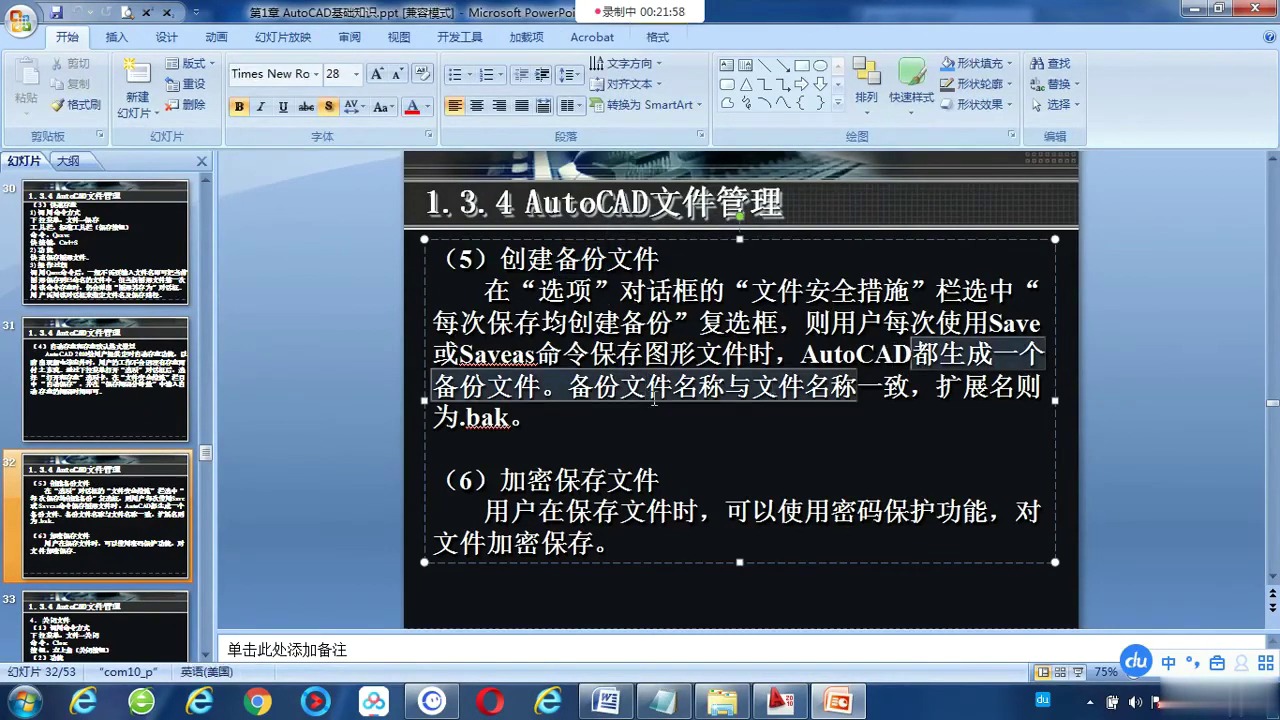
{"action": "left_click", "coordinate": [510, 418]}
{"action": "left_click_drag", "start_coordinate": [508, 418], "coordinate": [460, 418]}
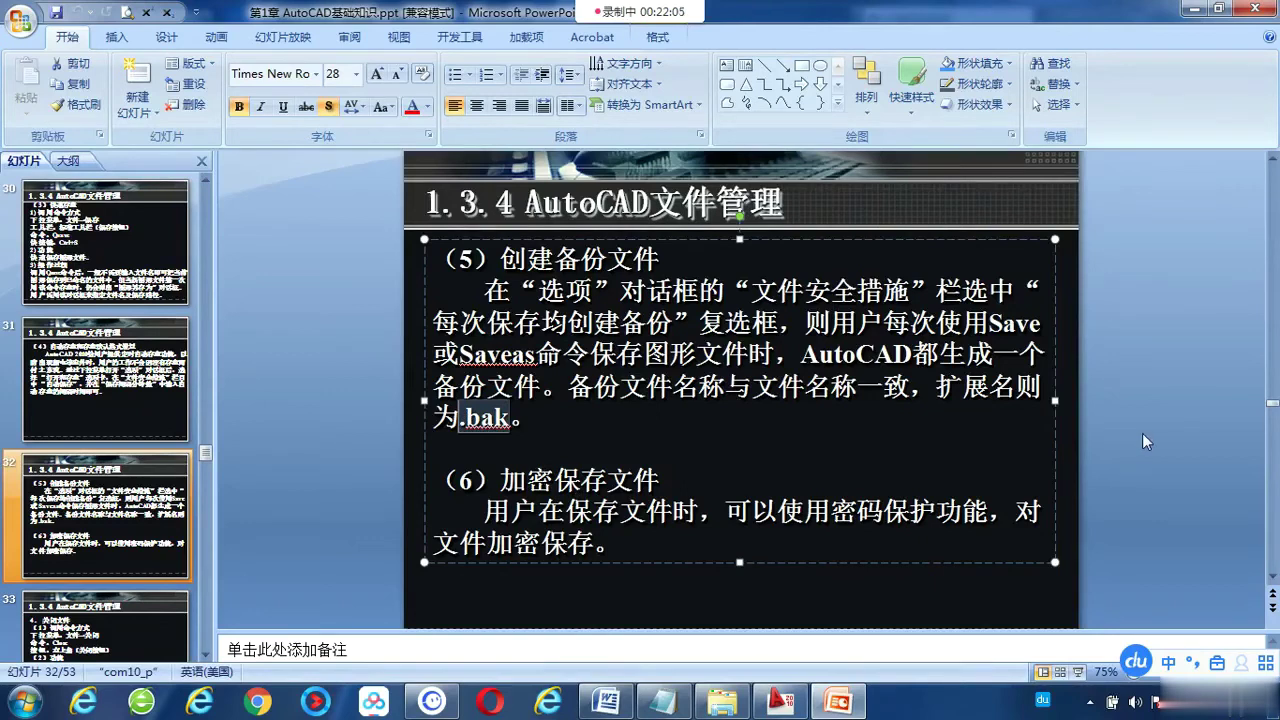
{"action": "left_click", "coordinate": [938, 392]}
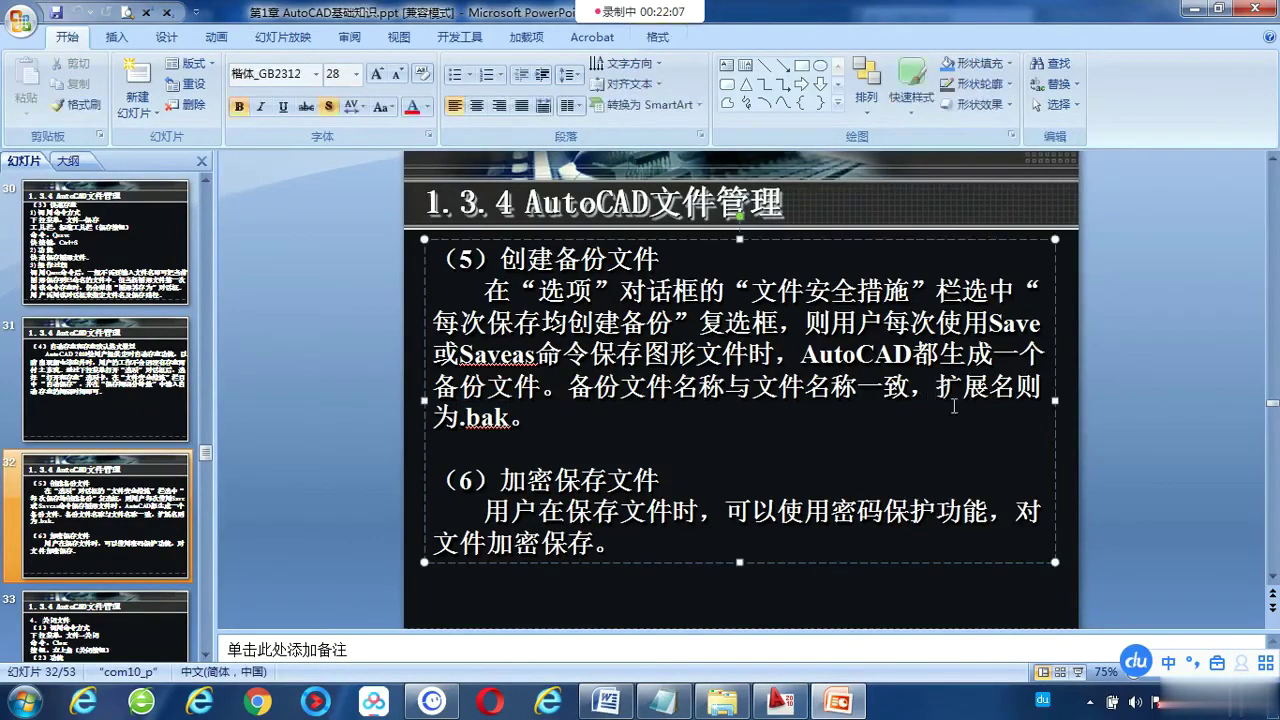
{"action": "left_click_drag", "start_coordinate": [945, 392], "coordinate": [962, 425]}
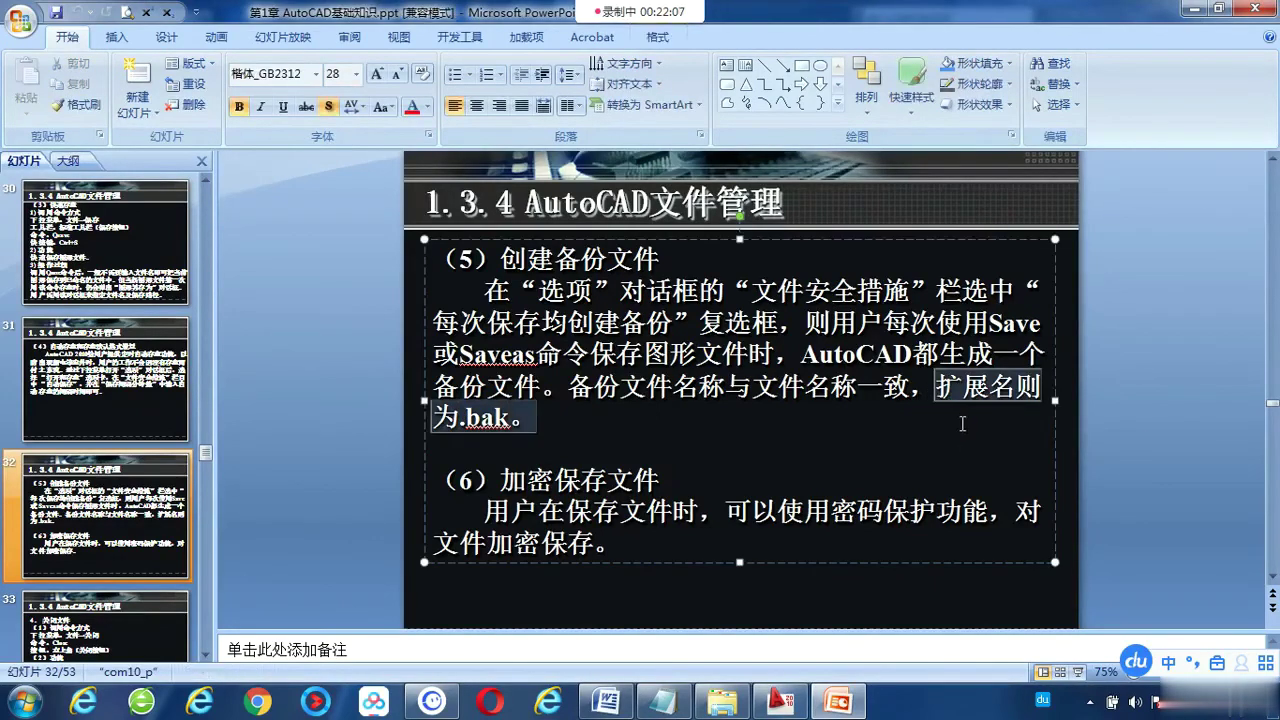
Open Windows Explorer from the Start button's right-click menu
{"action": "left_click", "coordinate": [1133, 469]}
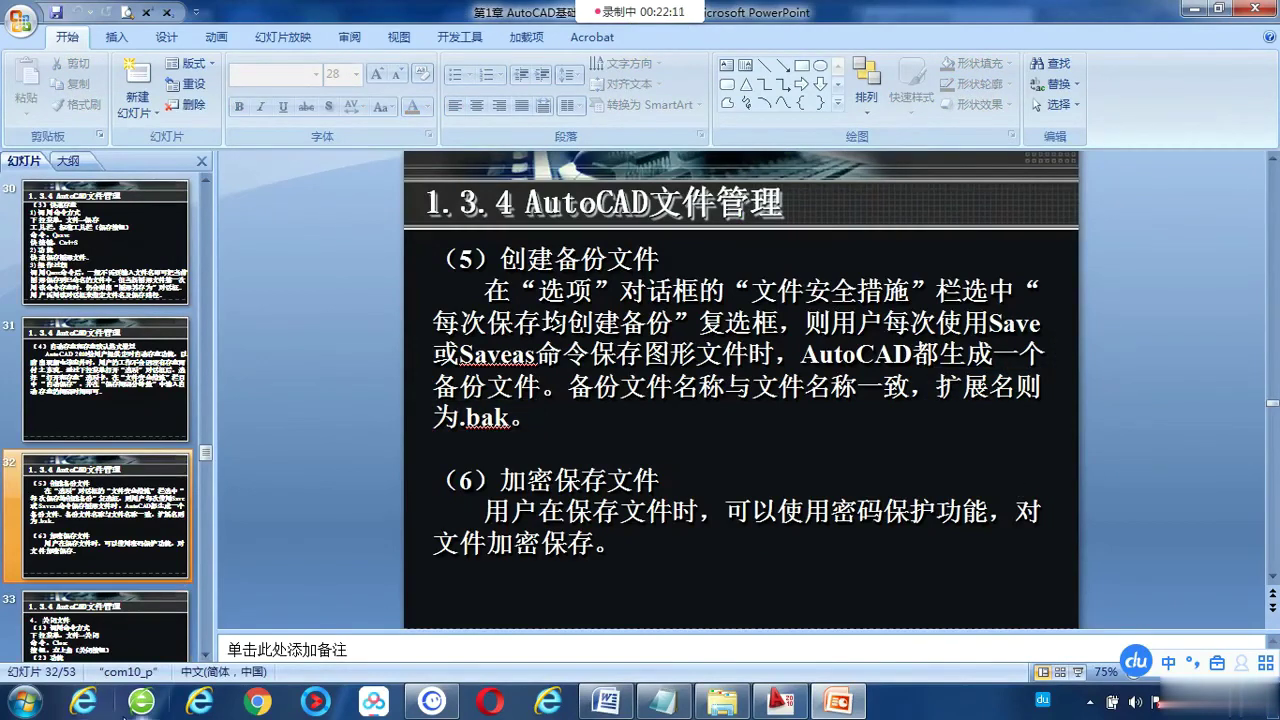
{"action": "right_click", "coordinate": [22, 708]}
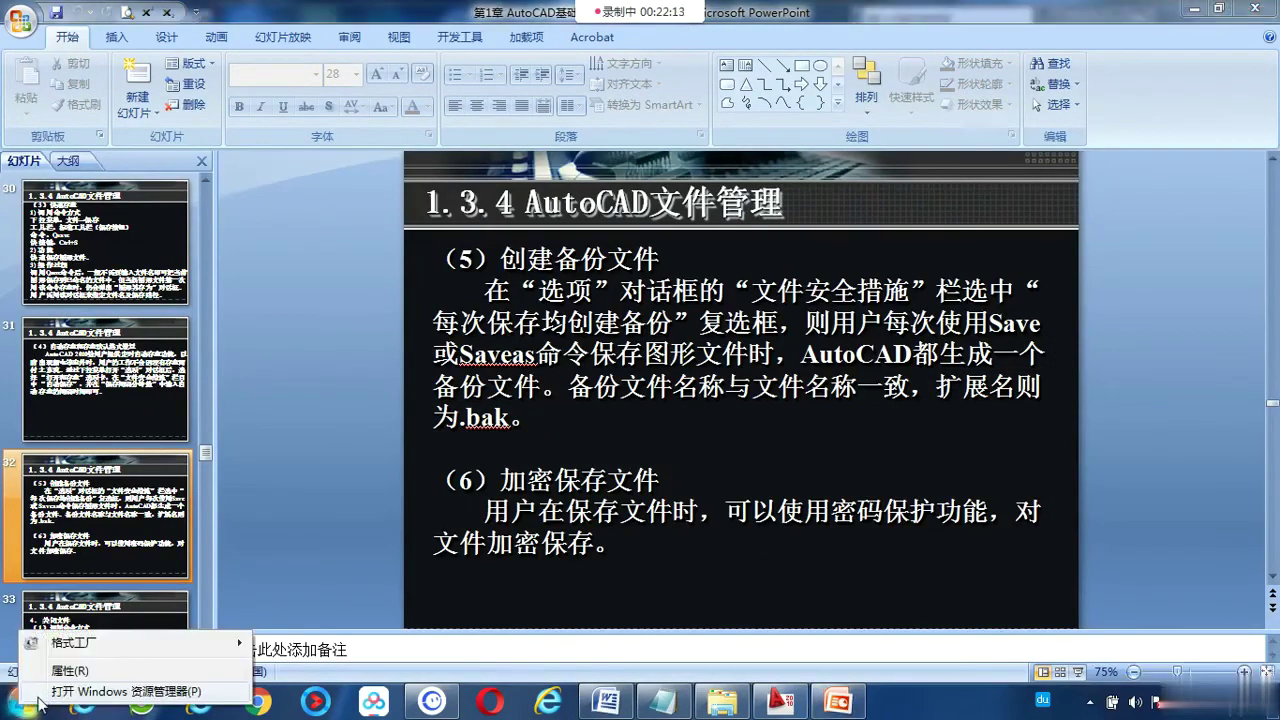
{"action": "left_click", "coordinate": [130, 517]}
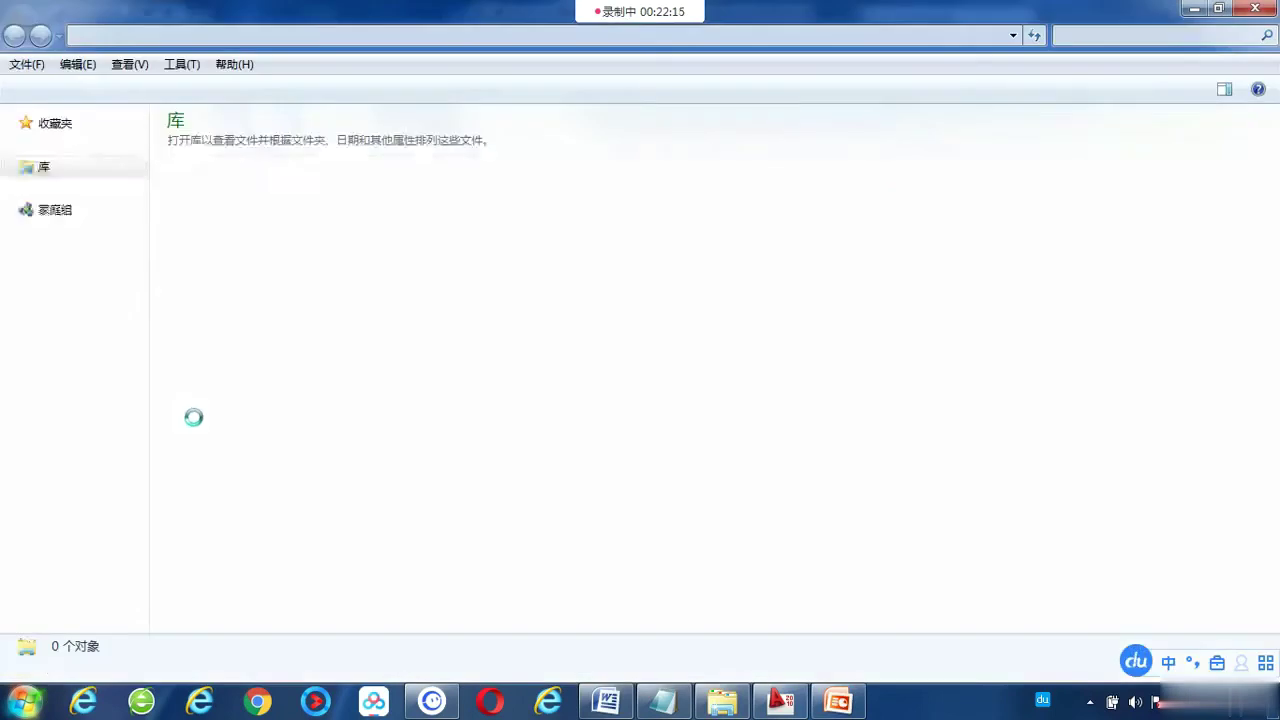
In the Documents library, compare the details of 11.dwg and its 11.bak backup
{"action": "left_click", "coordinate": [60, 340]}
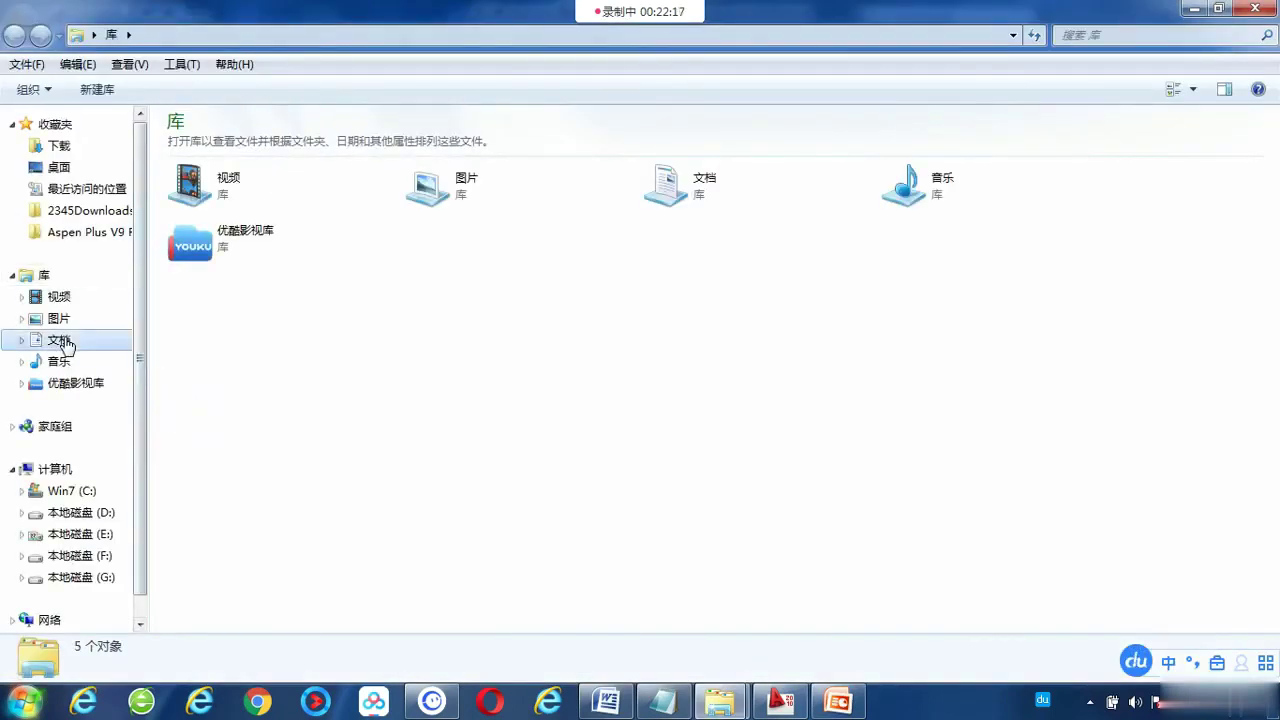
{"action": "scroll", "coordinate": [335, 468], "scroll_direction": "down", "scroll_amount": 3}
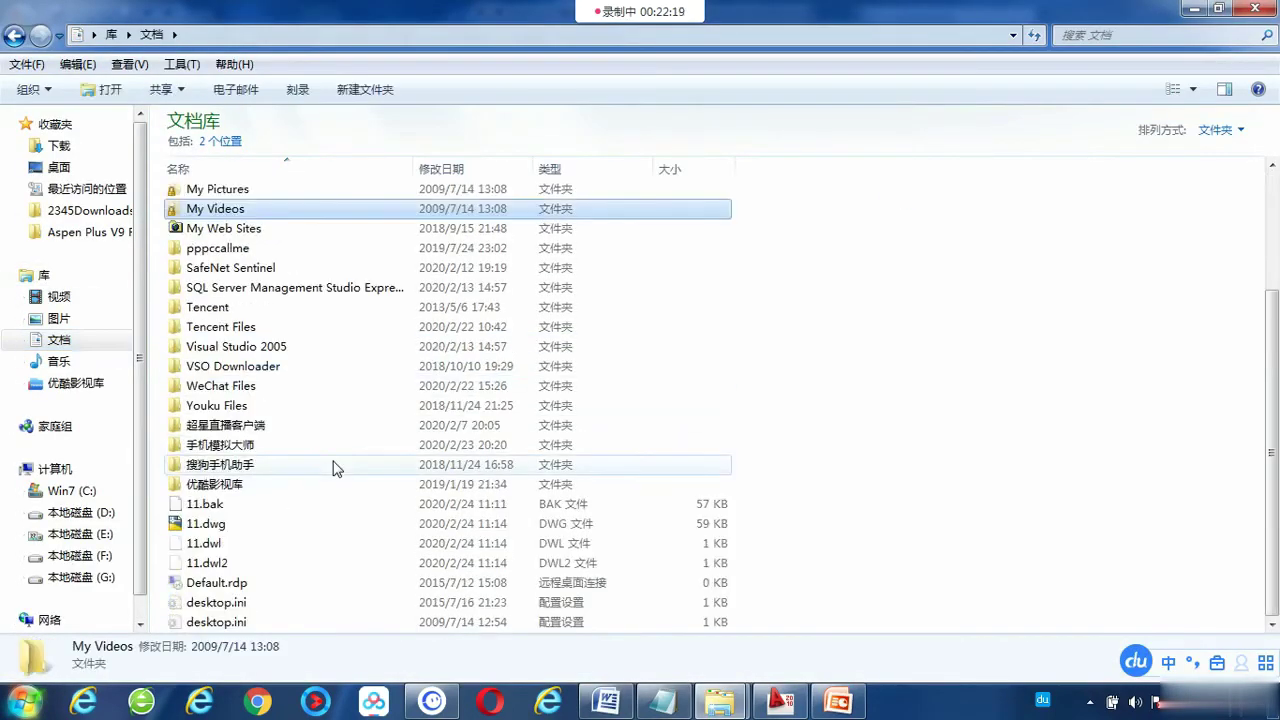
{"action": "left_click", "coordinate": [210, 522]}
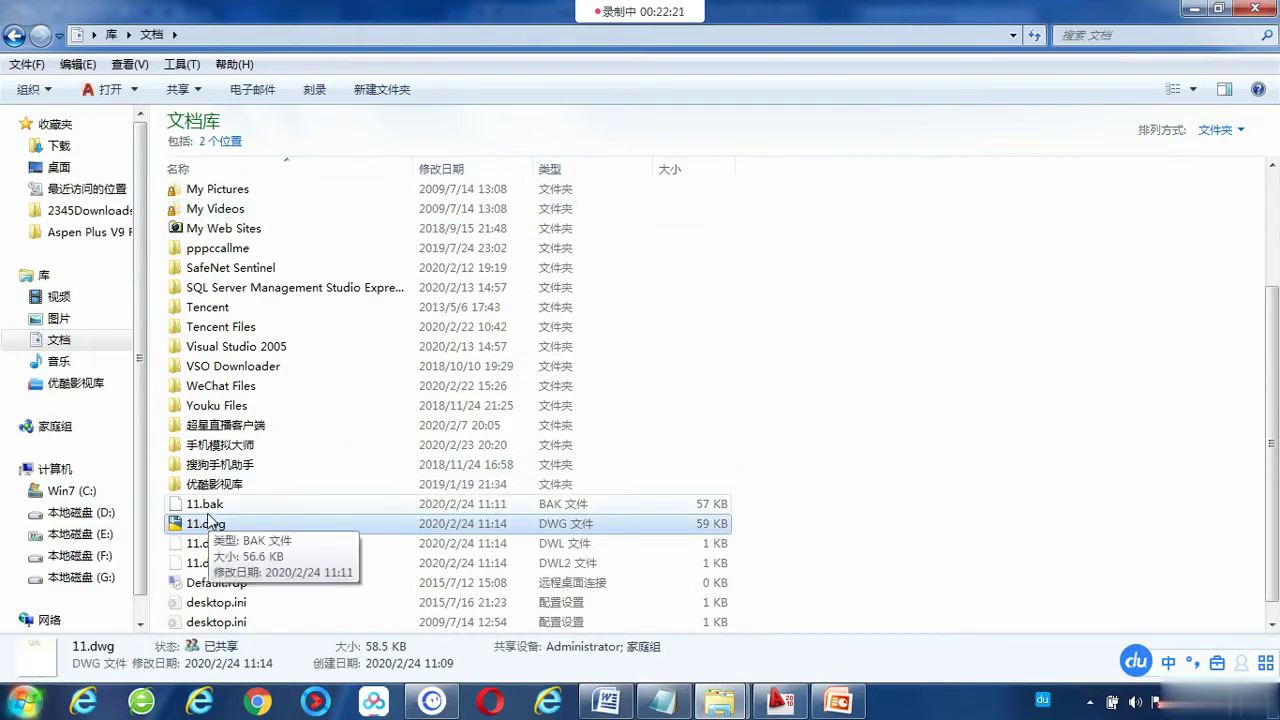
{"action": "left_click", "coordinate": [208, 511]}
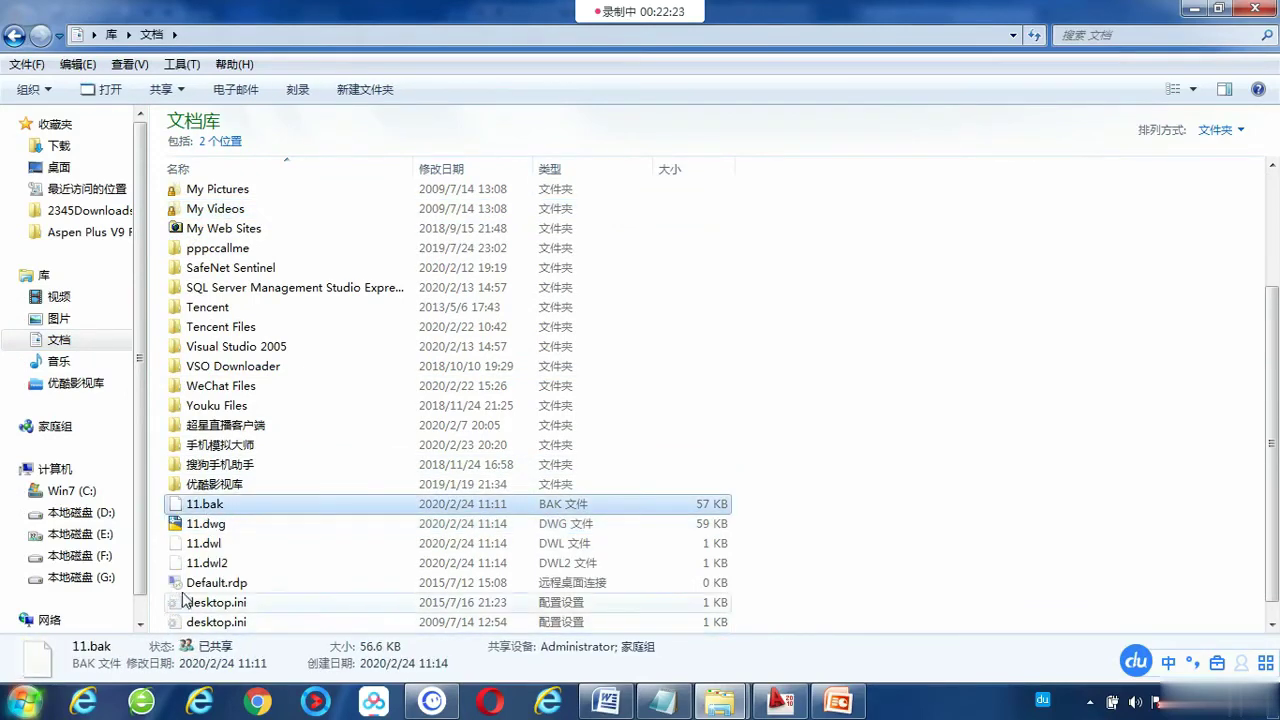
{"action": "left_click", "coordinate": [192, 528]}
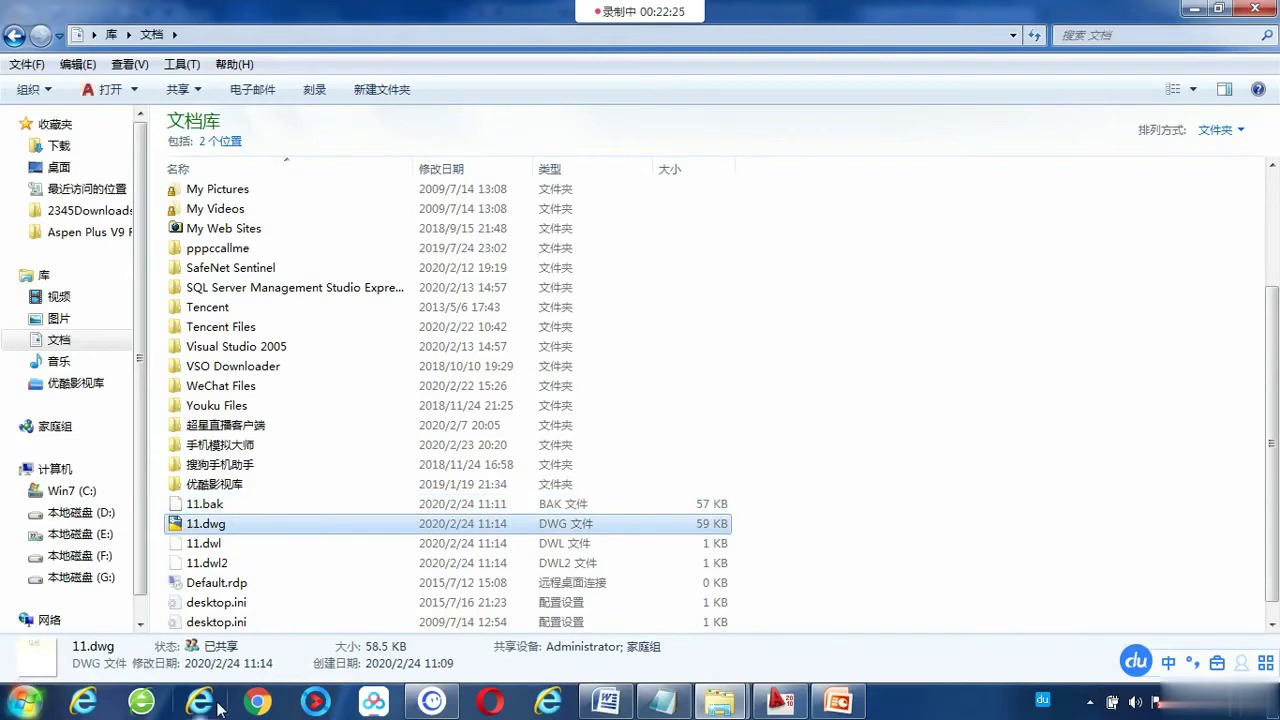
{"action": "left_click", "coordinate": [201, 507]}
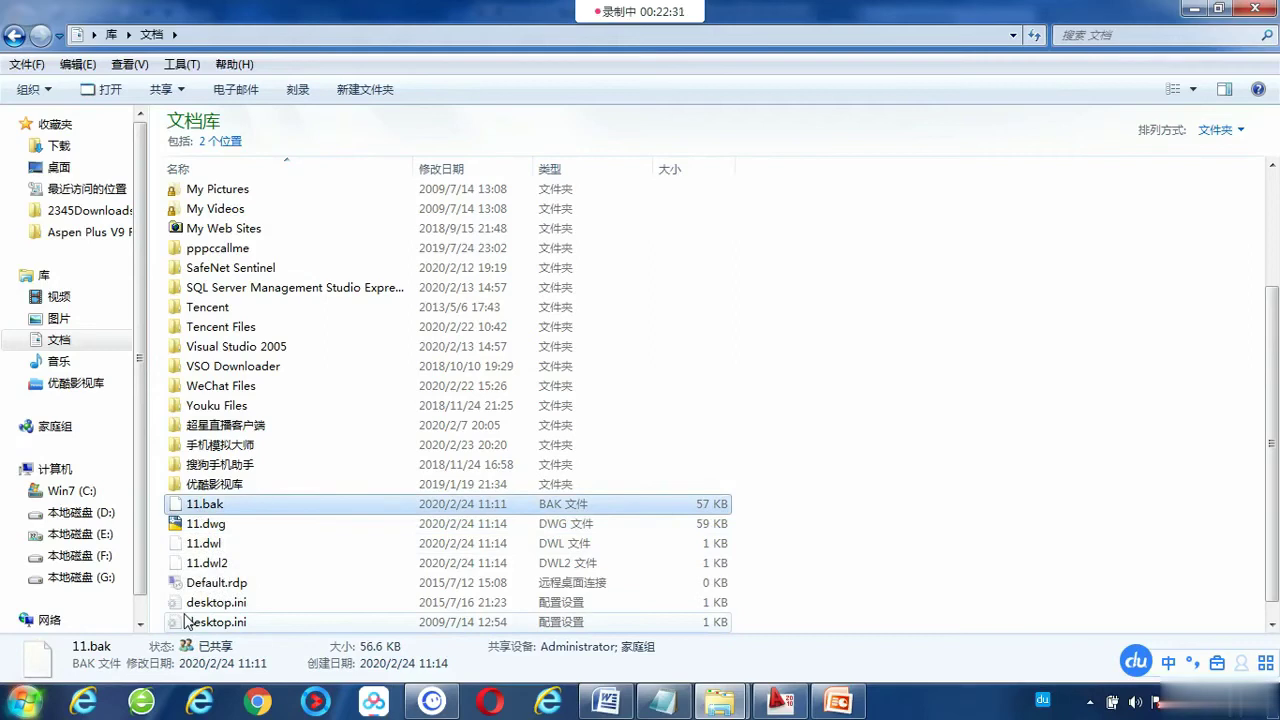
{"action": "left_click", "coordinate": [176, 527]}
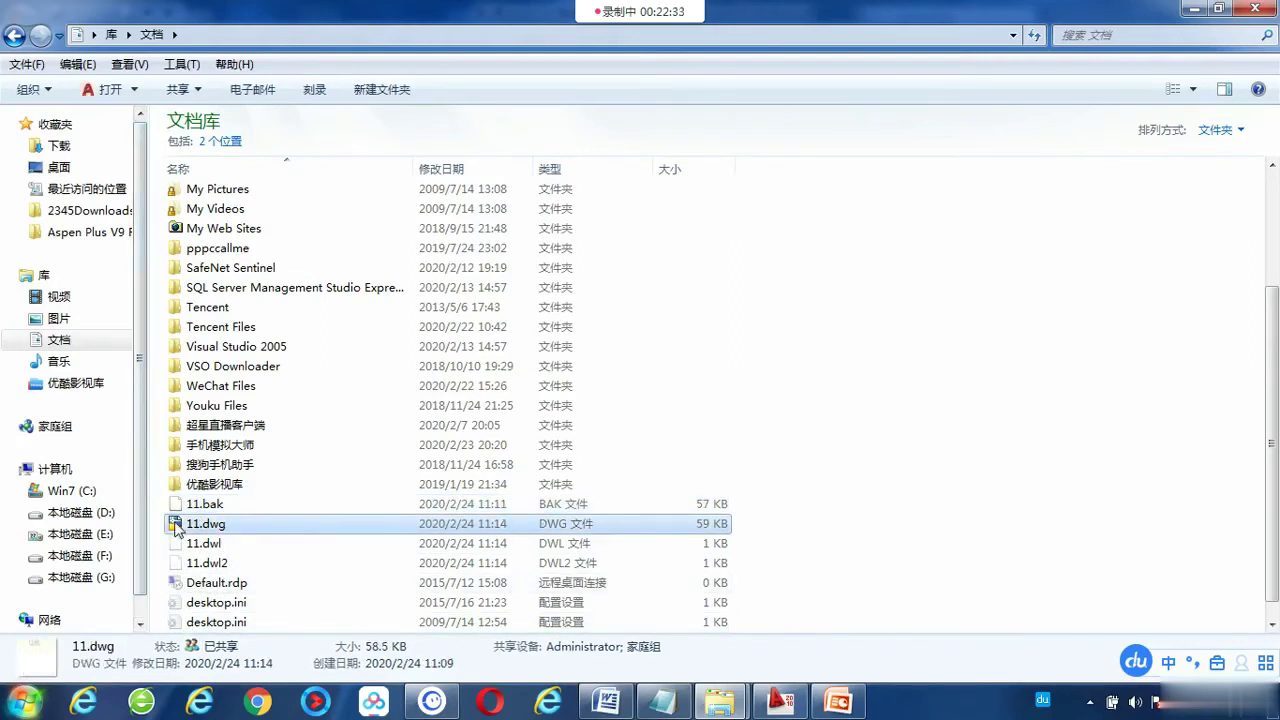
Compare the 11.dwl and 11.dwl2 lock files, then reselect 11.dwg and return to AutoCAD
{"action": "left_click", "coordinate": [193, 549]}
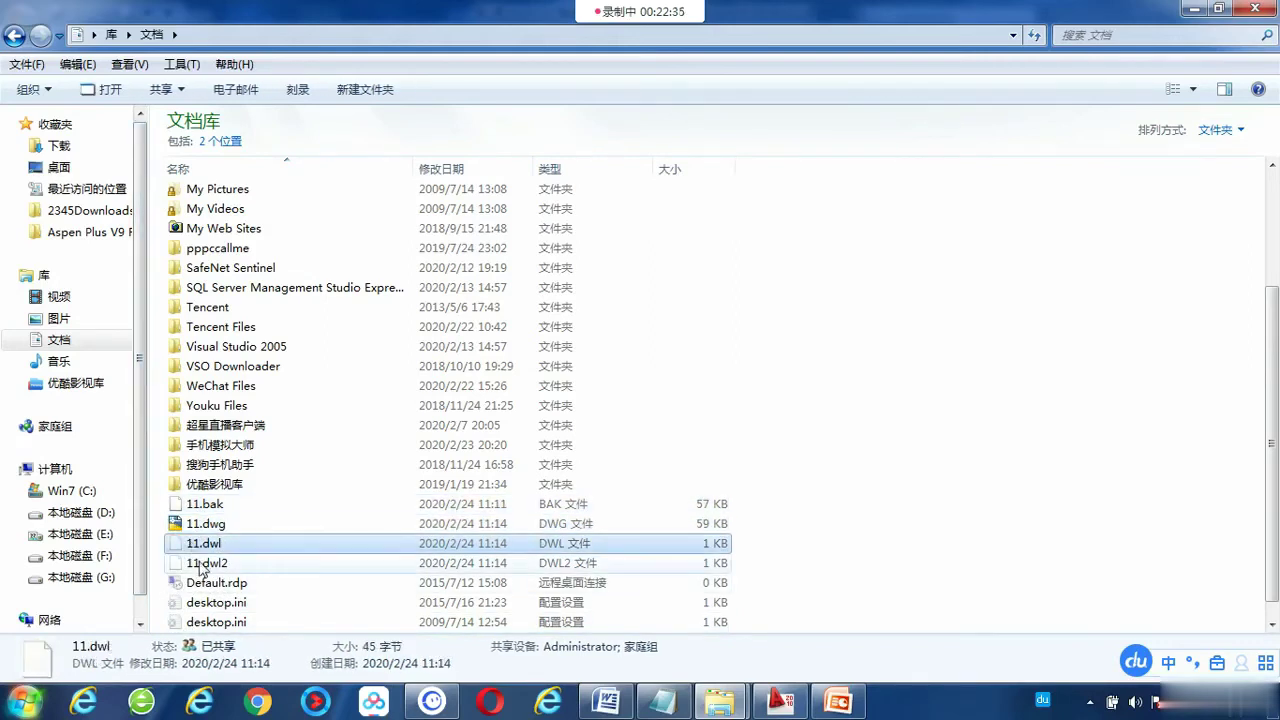
{"action": "left_click", "coordinate": [199, 566]}
{"action": "left_click", "coordinate": [203, 548]}
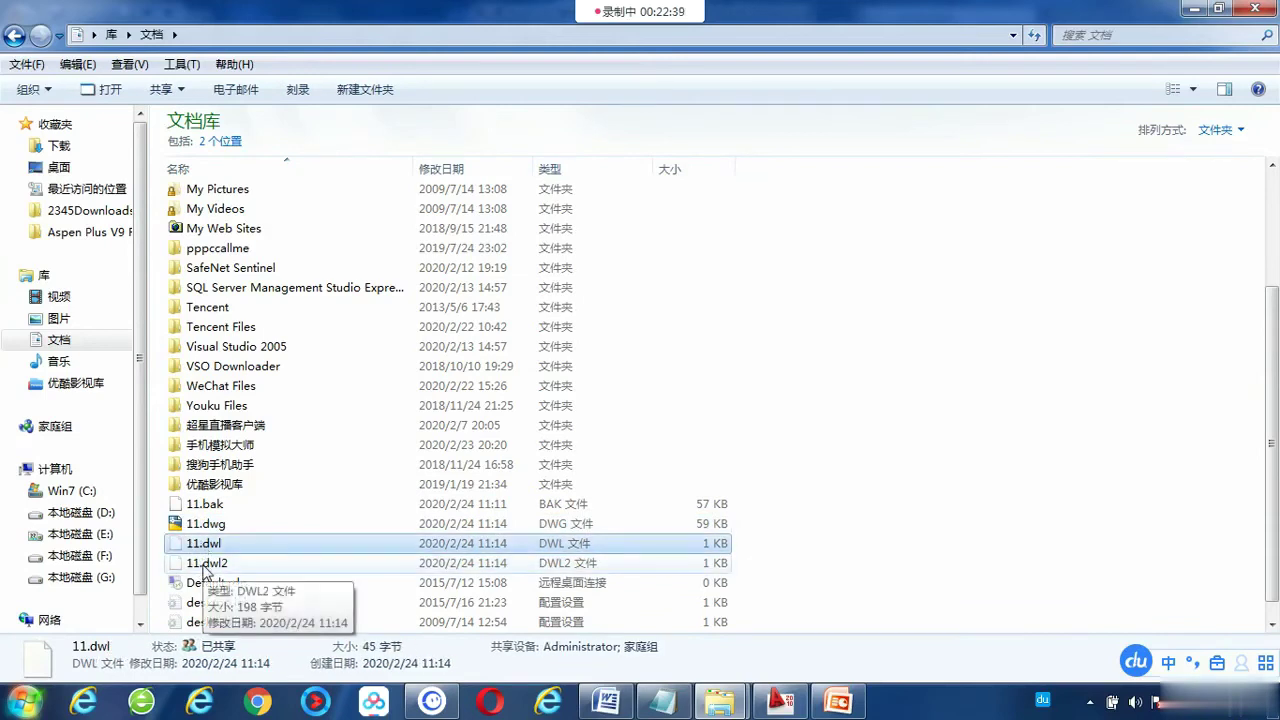
{"action": "left_click", "coordinate": [203, 566]}
{"action": "left_click", "coordinate": [203, 548]}
{"action": "left_click", "coordinate": [203, 566]}
{"action": "left_click", "coordinate": [205, 548]}
{"action": "left_click", "coordinate": [205, 527]}
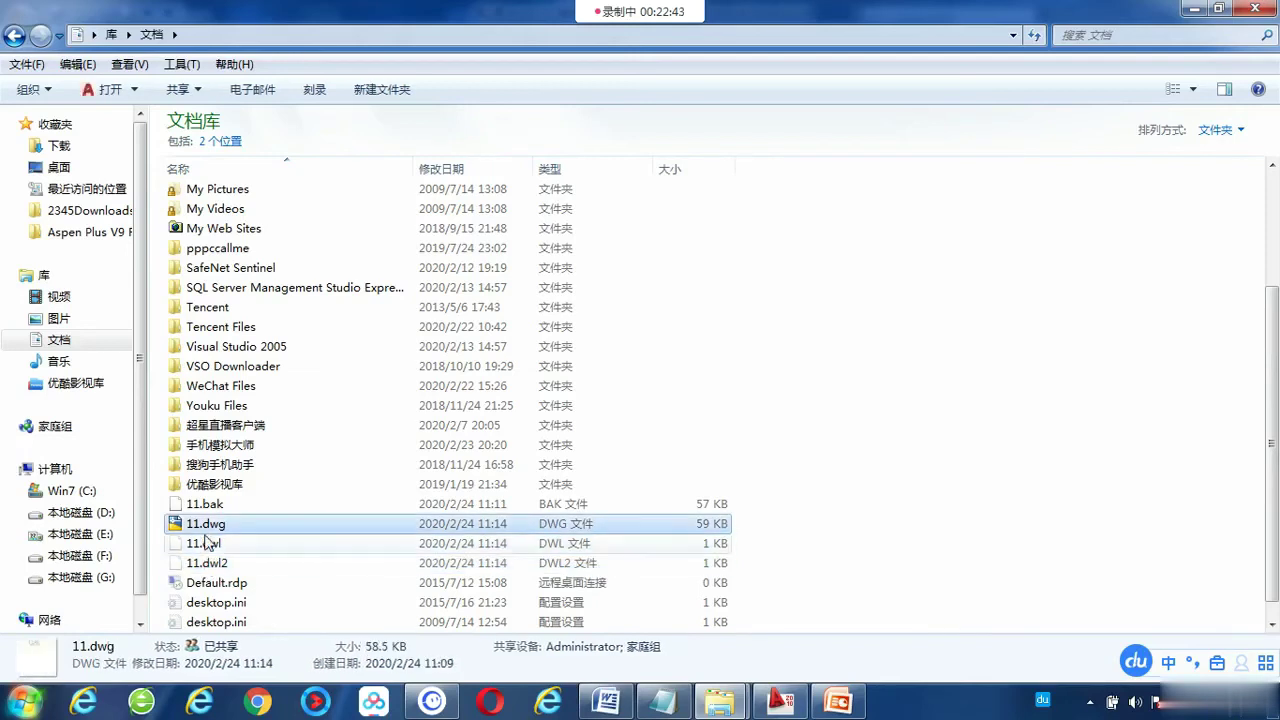
{"action": "left_click", "coordinate": [781, 703]}
{"action": "left_click", "coordinate": [781, 703]}
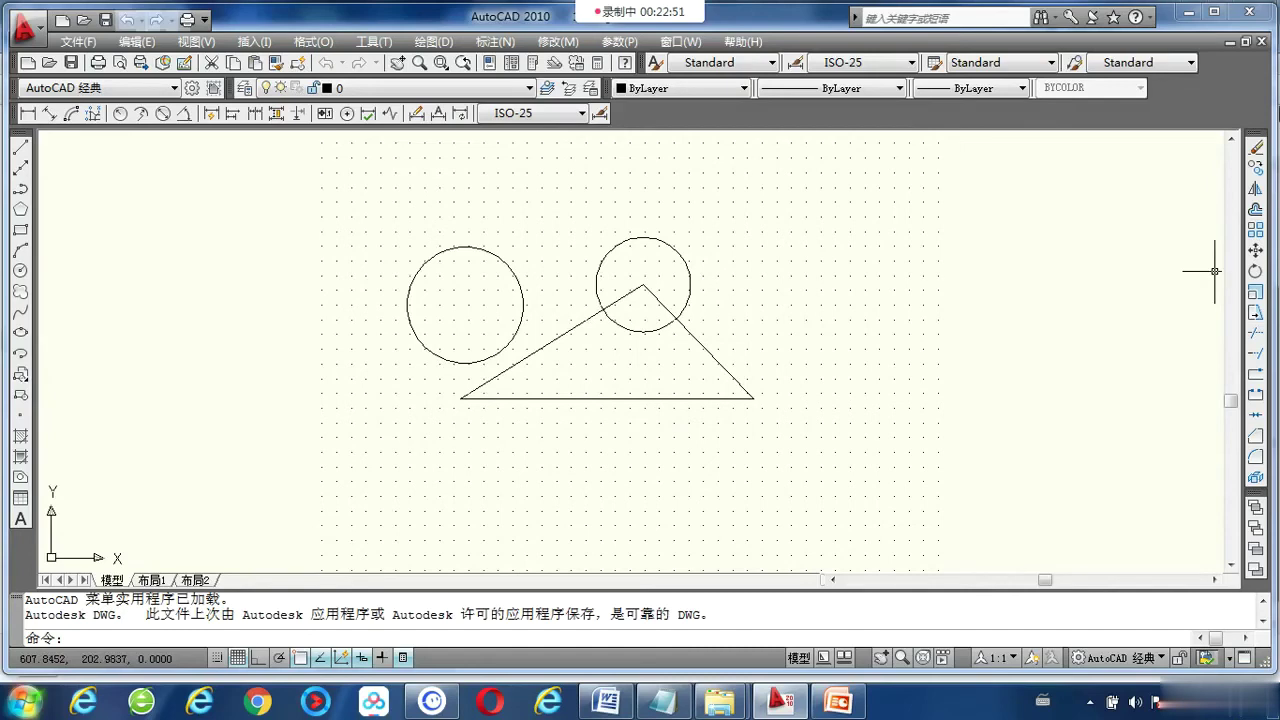
Close the 11.dwg drawing and minimize AutoCAD
{"action": "left_click", "coordinate": [1261, 42]}
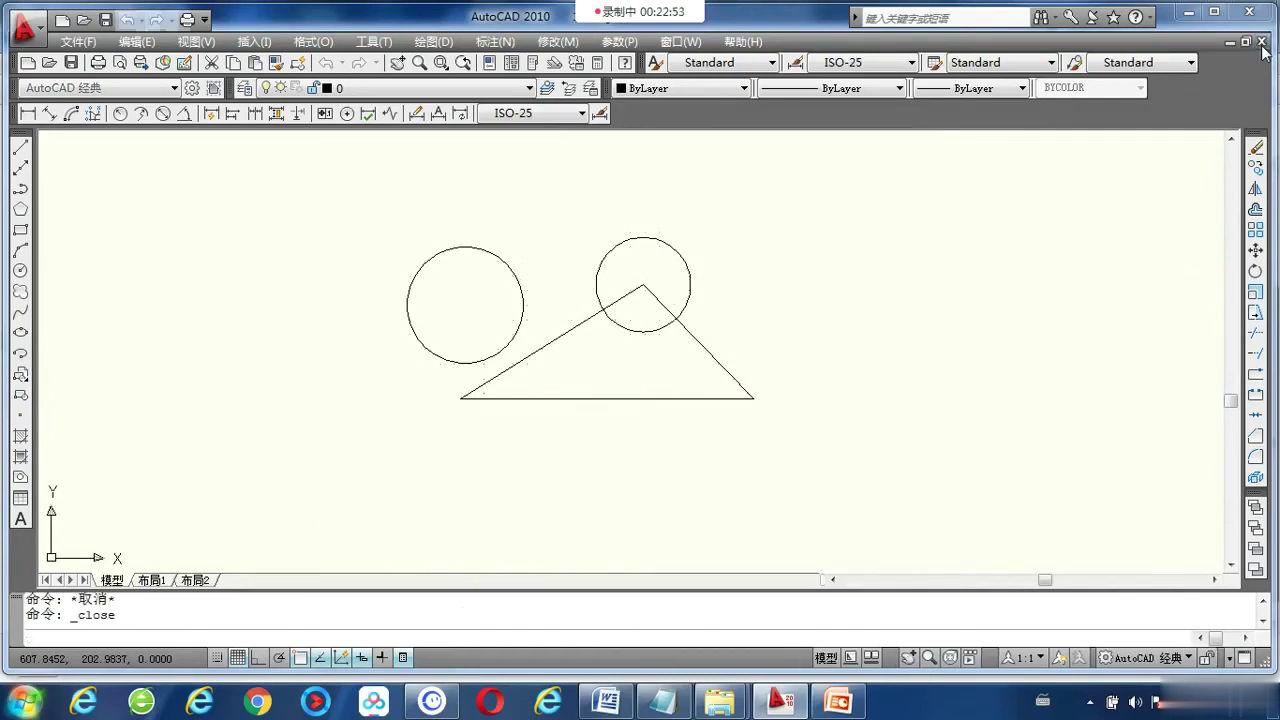
{"action": "left_click", "coordinate": [1188, 12]}
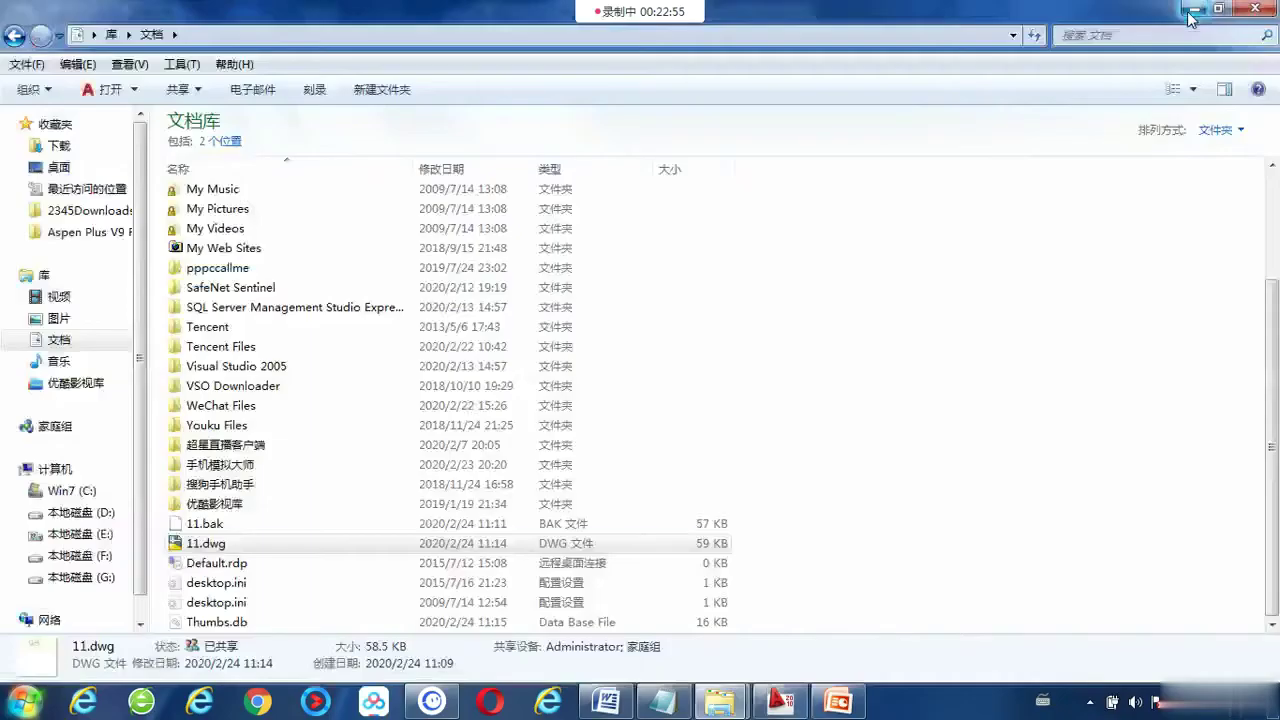
Compare 11.bak and 11.dwg, now without lock files, then bring the CCtalk class back
{"action": "left_click", "coordinate": [219, 528]}
{"action": "left_click", "coordinate": [214, 547]}
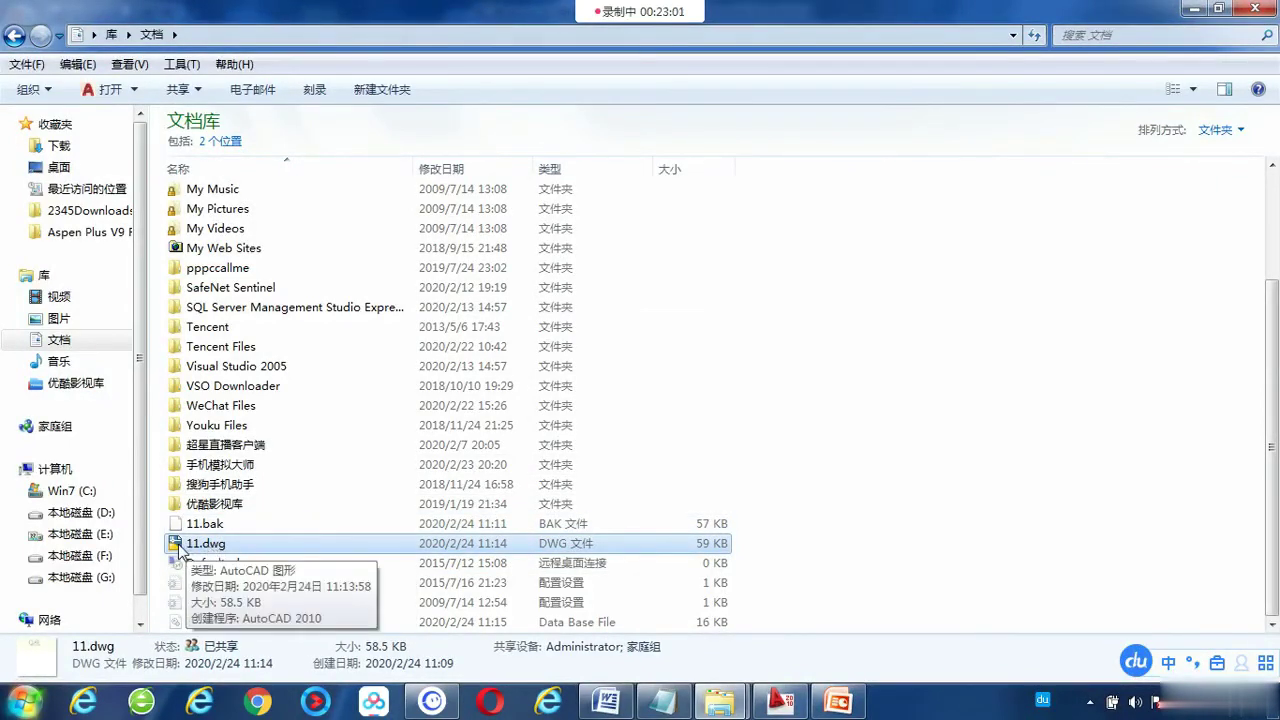
{"action": "left_click", "coordinate": [215, 526]}
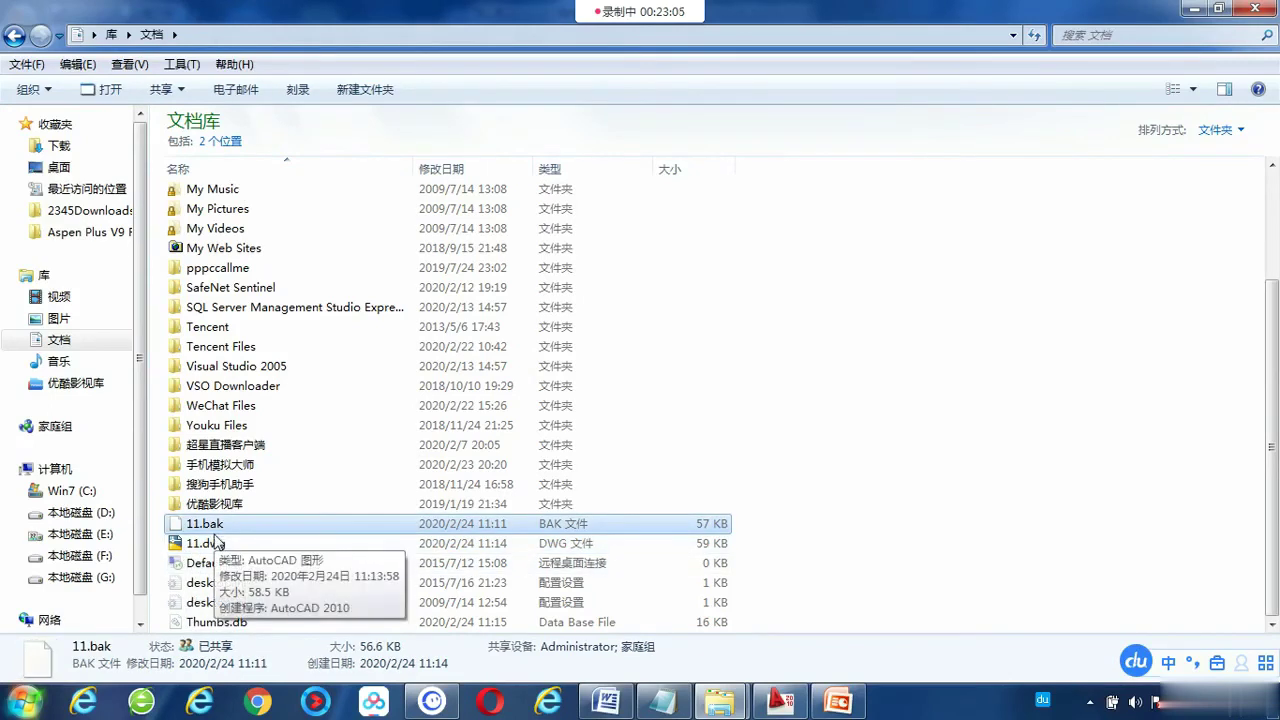
{"action": "left_click", "coordinate": [215, 549]}
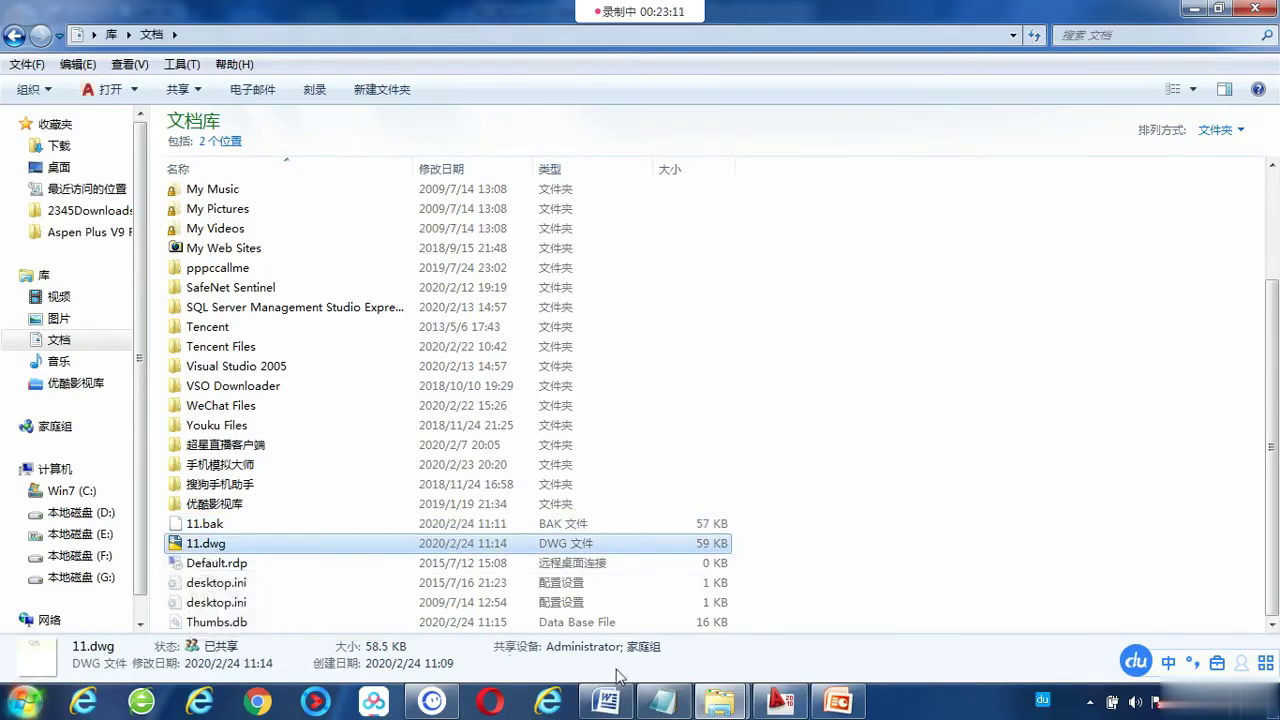
{"action": "left_click", "coordinate": [437, 706]}
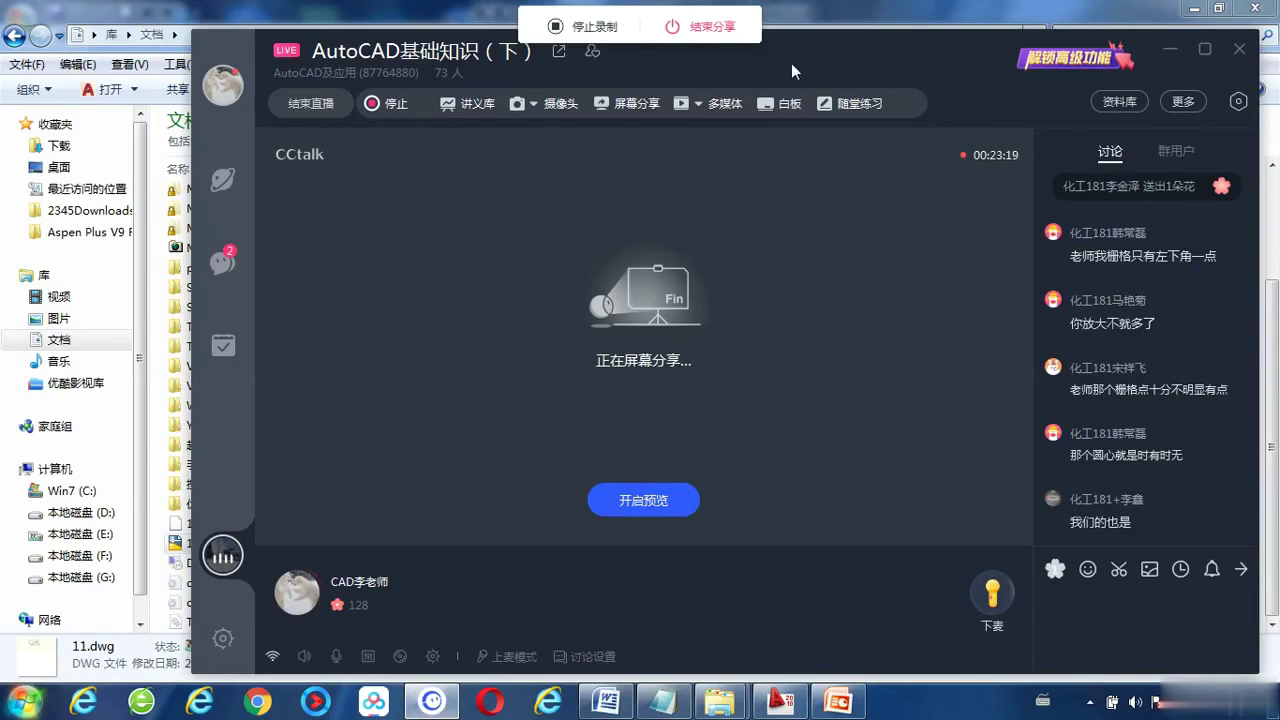
Move the CCtalk class window up and to the right, then bring AutoCAD 2010 back to the front
{"action": "left_click_drag", "start_coordinate": [791, 63], "coordinate": [841, 37]}
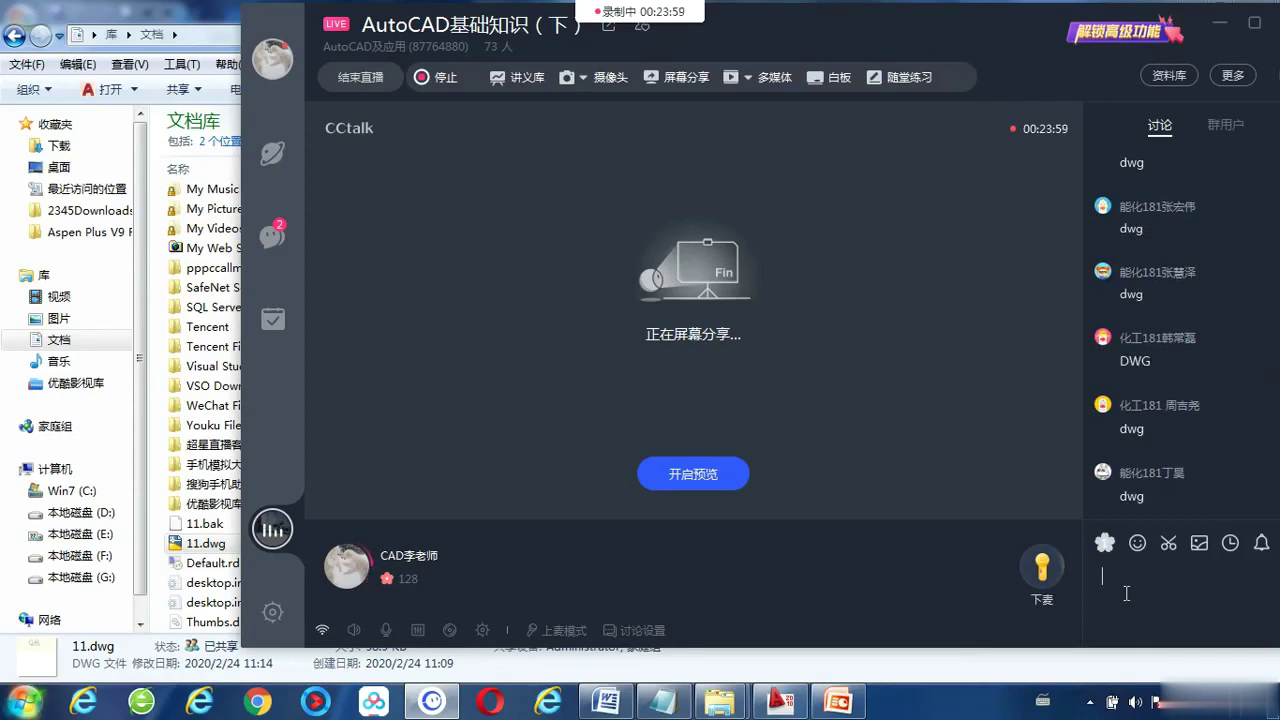
{"action": "left_click", "coordinate": [790, 702]}
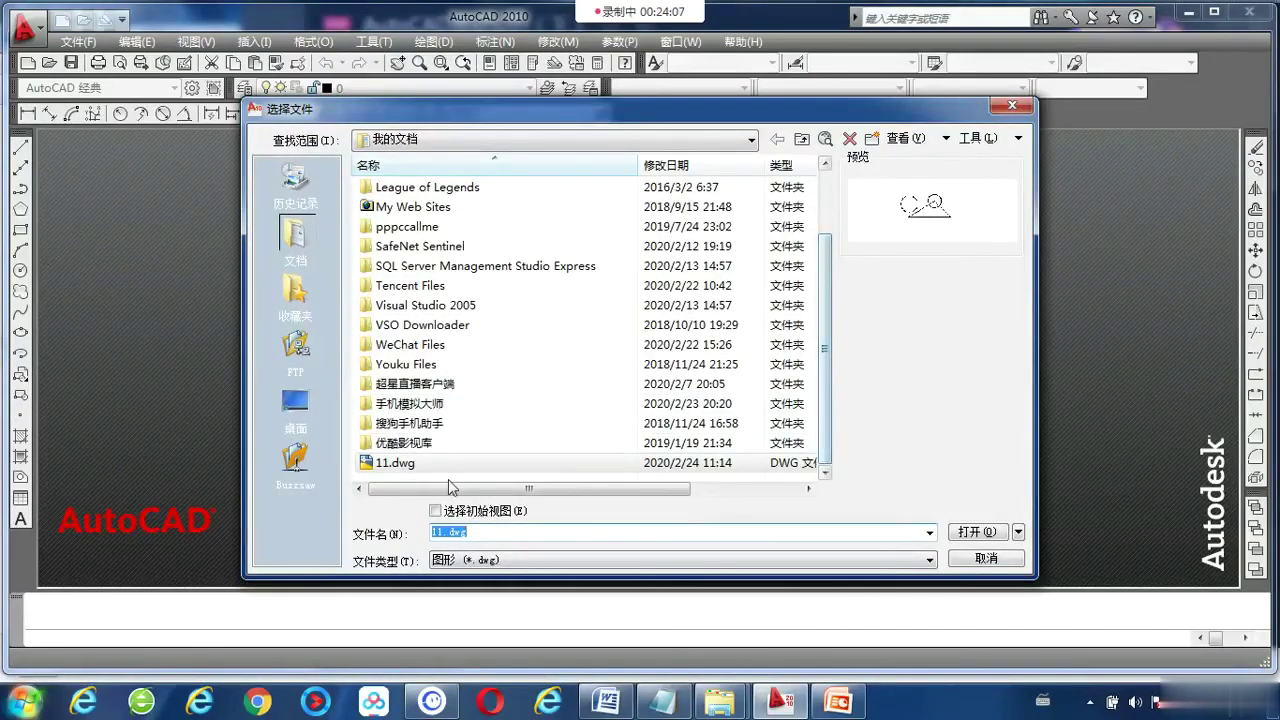
Reopen 11.dwg, re-save it as 11.dwg, then minimize AutoCAD for the PowerPoint slides
{"action": "left_click", "coordinate": [398, 463]}
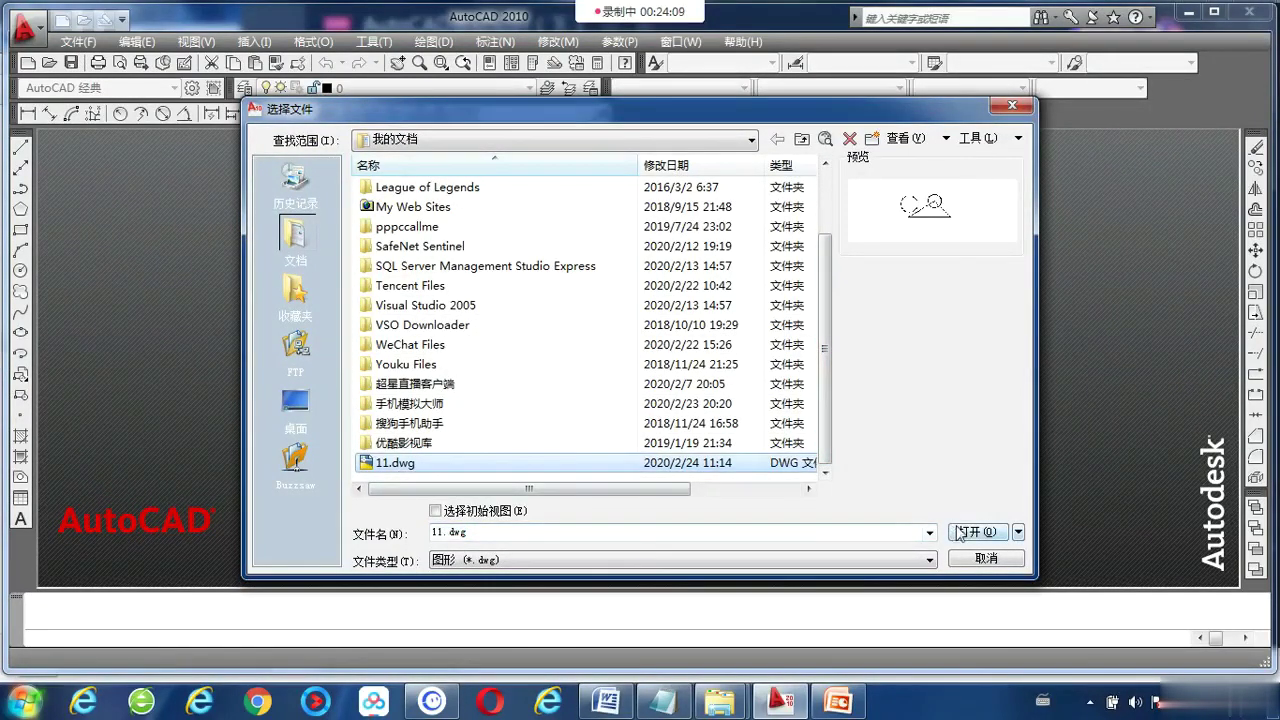
{"action": "left_click", "coordinate": [958, 531]}
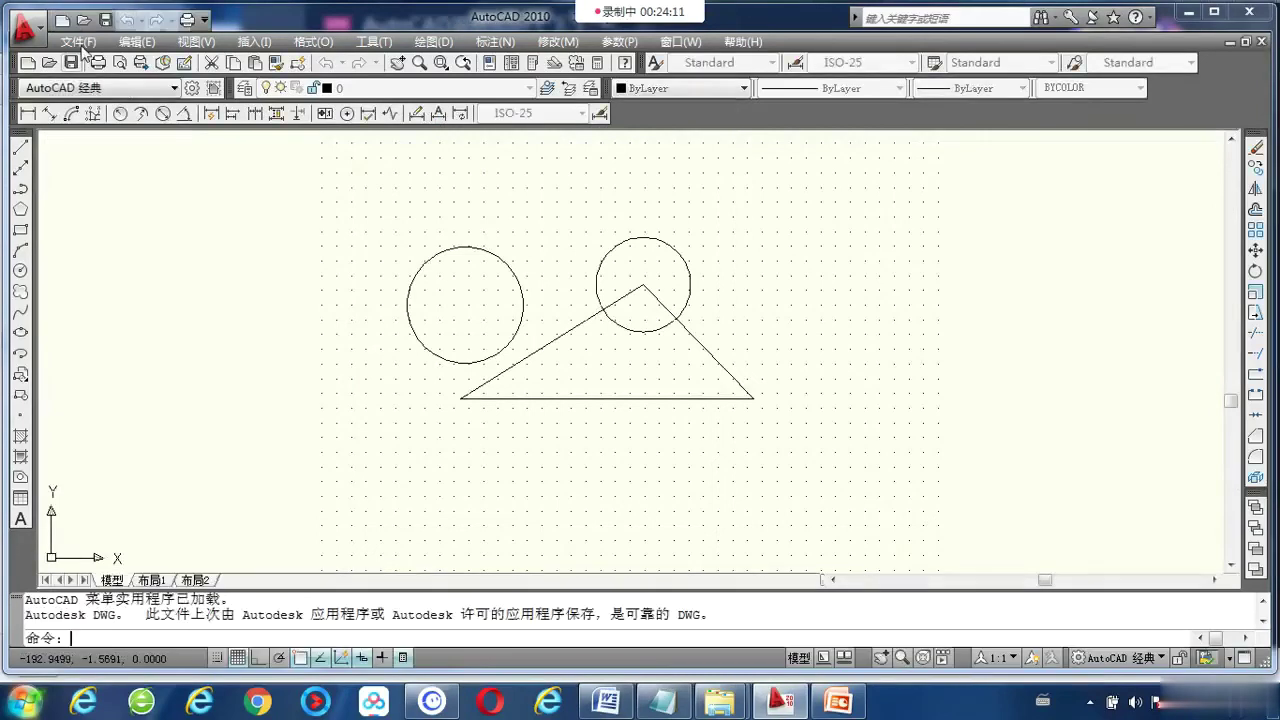
{"action": "left_click", "coordinate": [80, 42]}
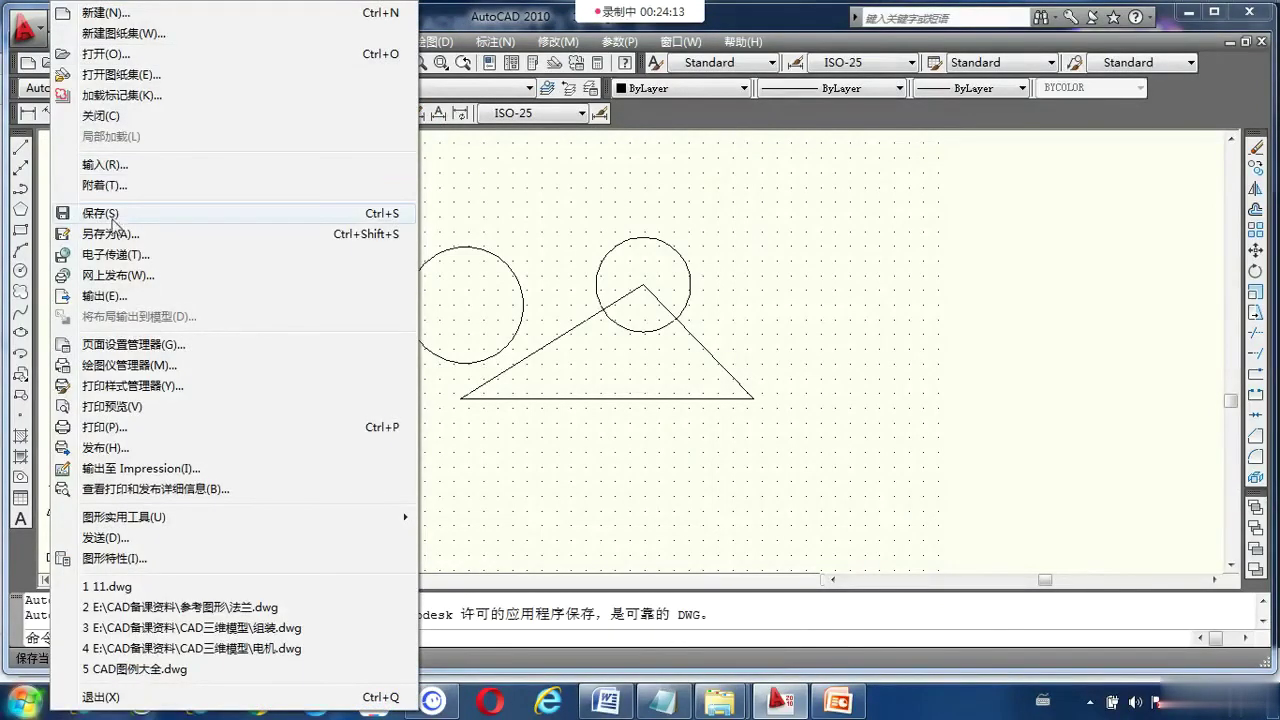
{"action": "left_click", "coordinate": [110, 234]}
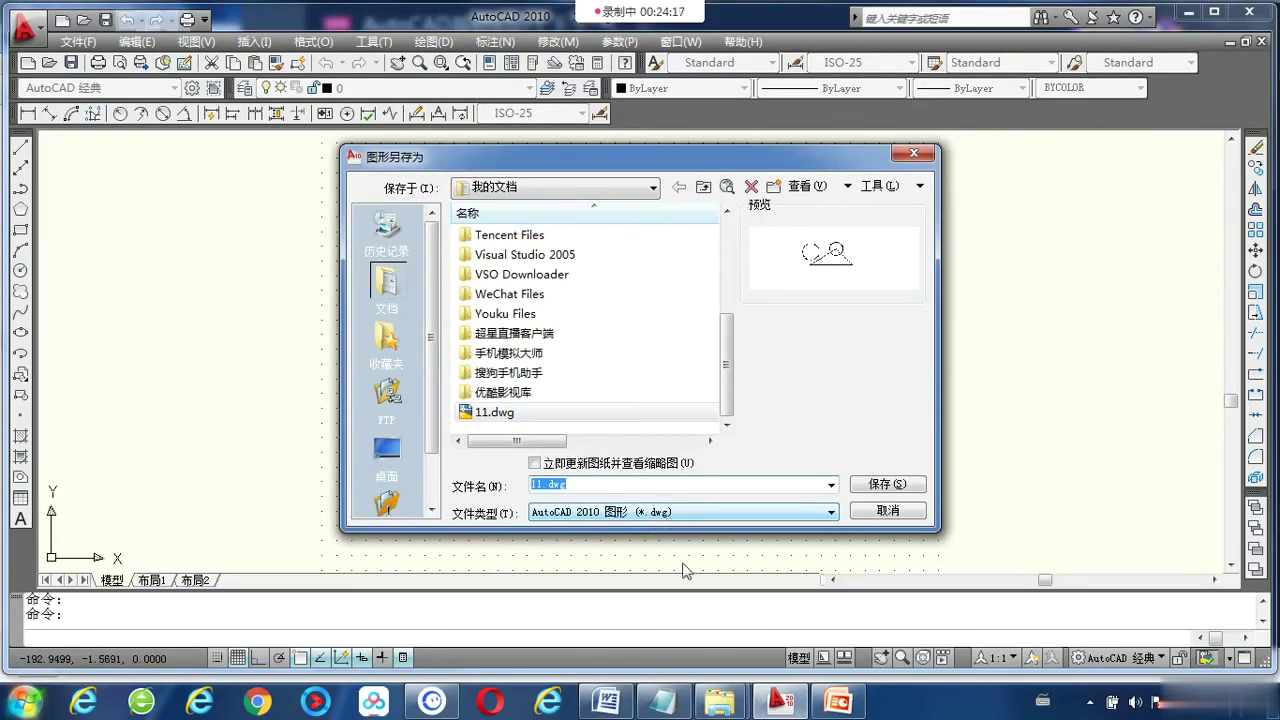
{"action": "left_click", "coordinate": [660, 489]}
{"action": "left_click", "coordinate": [898, 510]}
{"action": "mouse_move", "coordinate": [779, 701]}
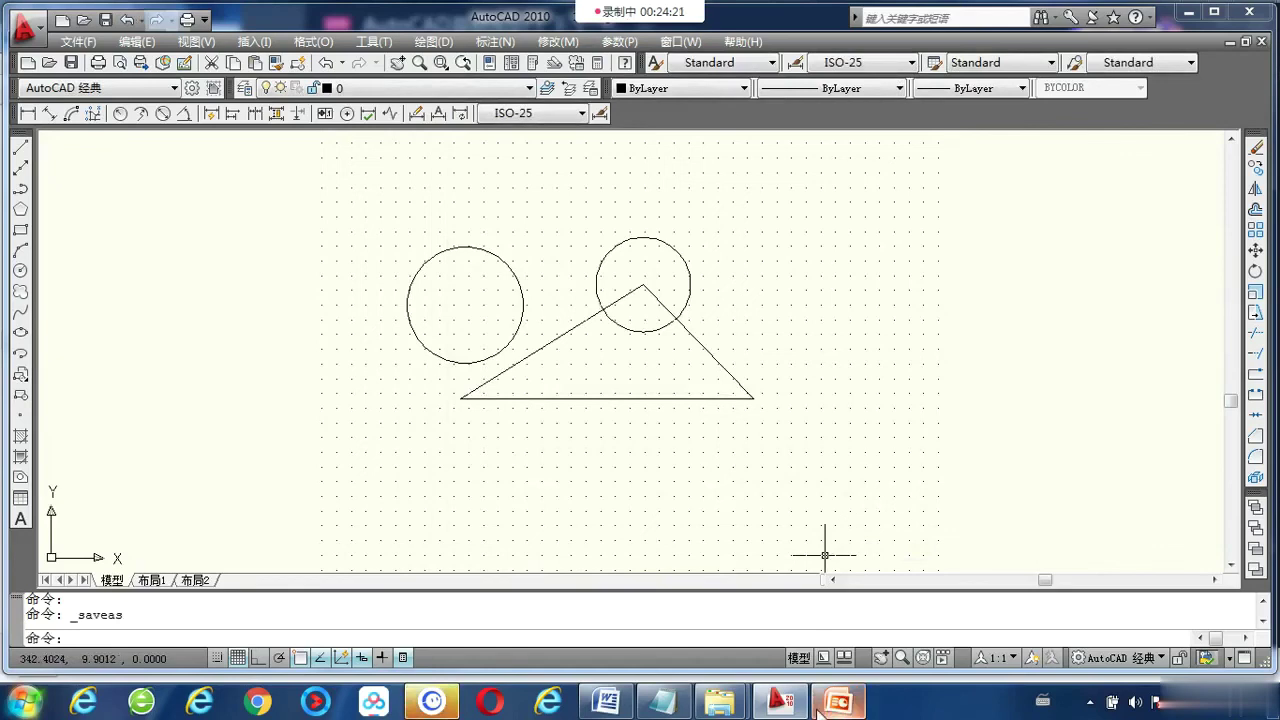
{"action": "left_click", "coordinate": [795, 708]}
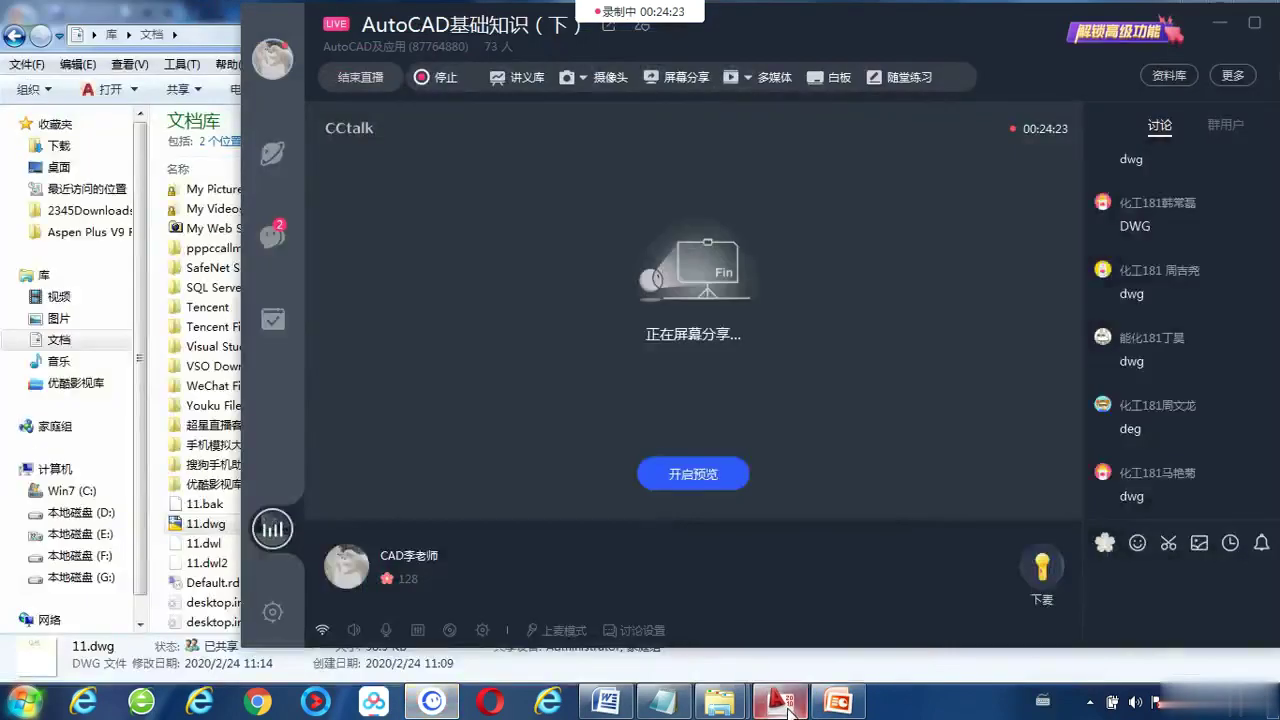
{"action": "left_click", "coordinate": [837, 706]}
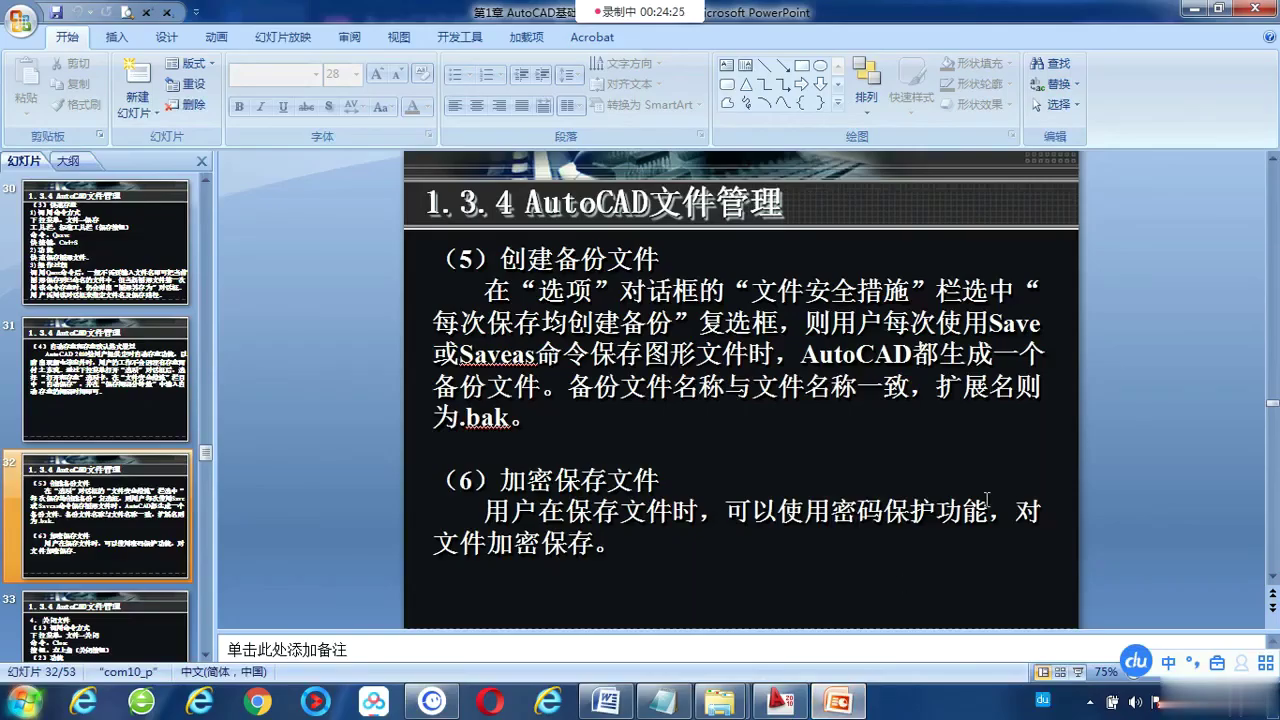
Advance the lecture deck from slide 32 to slide 35, '1.4 AutoCAD坐标系'
{"action": "scroll", "coordinate": [1102, 516], "scroll_direction": "down", "scroll_amount": 3}
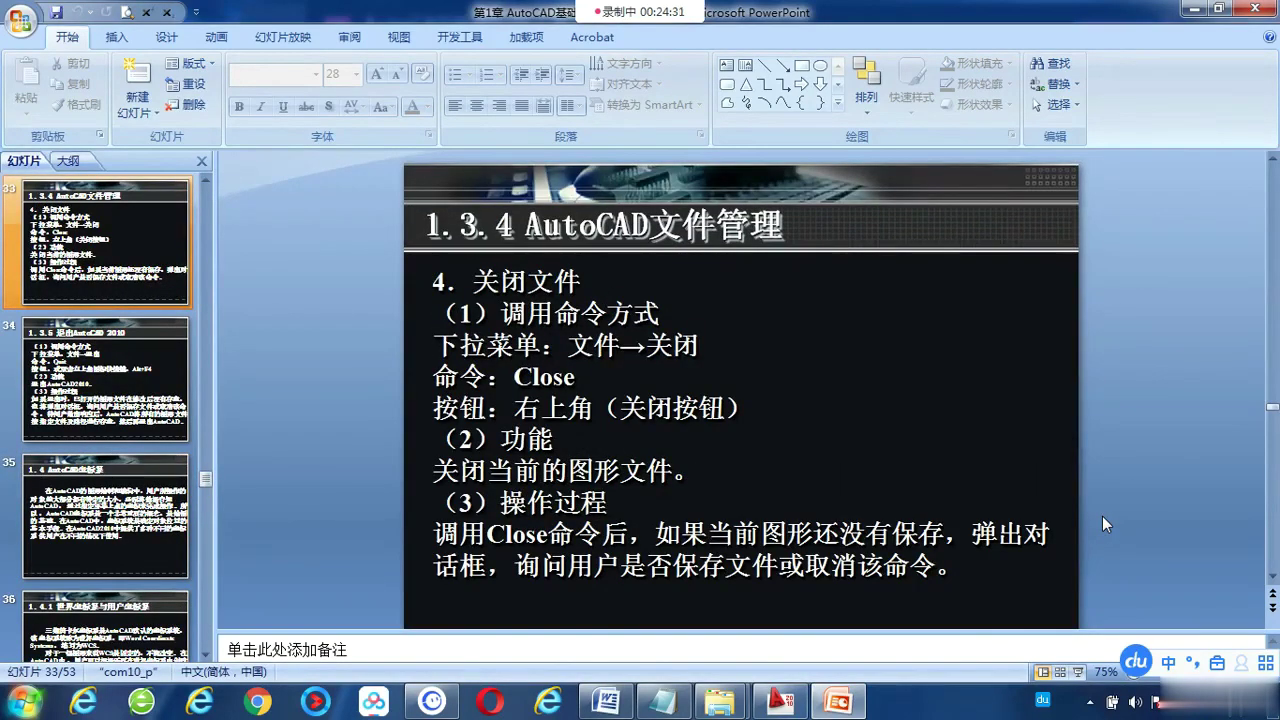
{"action": "scroll", "coordinate": [1102, 516], "scroll_direction": "down", "scroll_amount": 1}
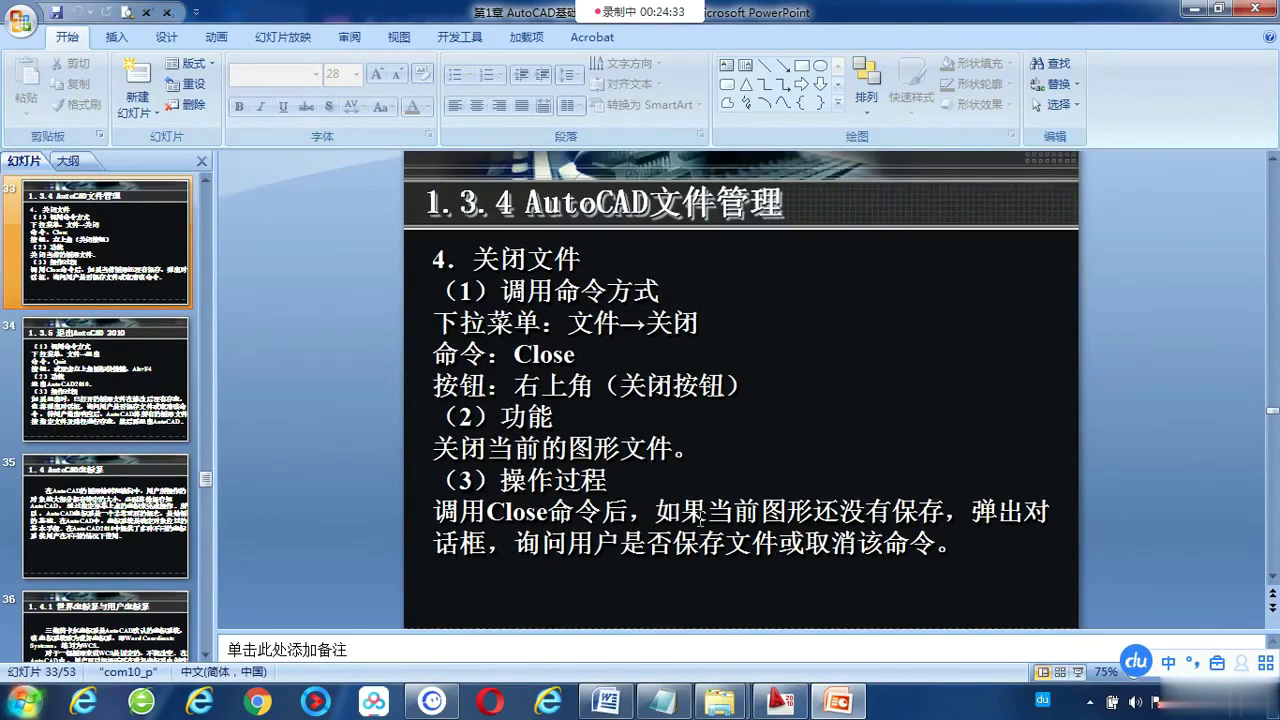
{"action": "scroll", "coordinate": [1190, 557], "scroll_direction": "down", "scroll_amount": 1}
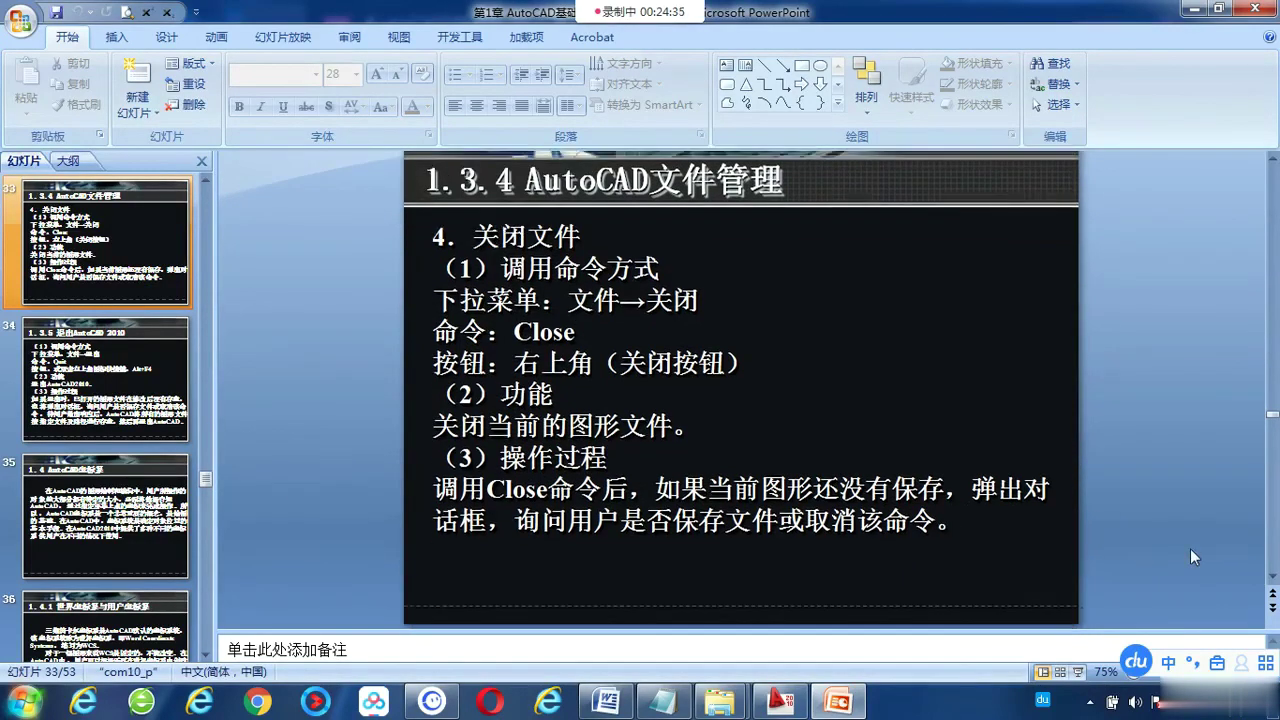
{"action": "scroll", "coordinate": [1190, 549], "scroll_direction": "down", "scroll_amount": 1}
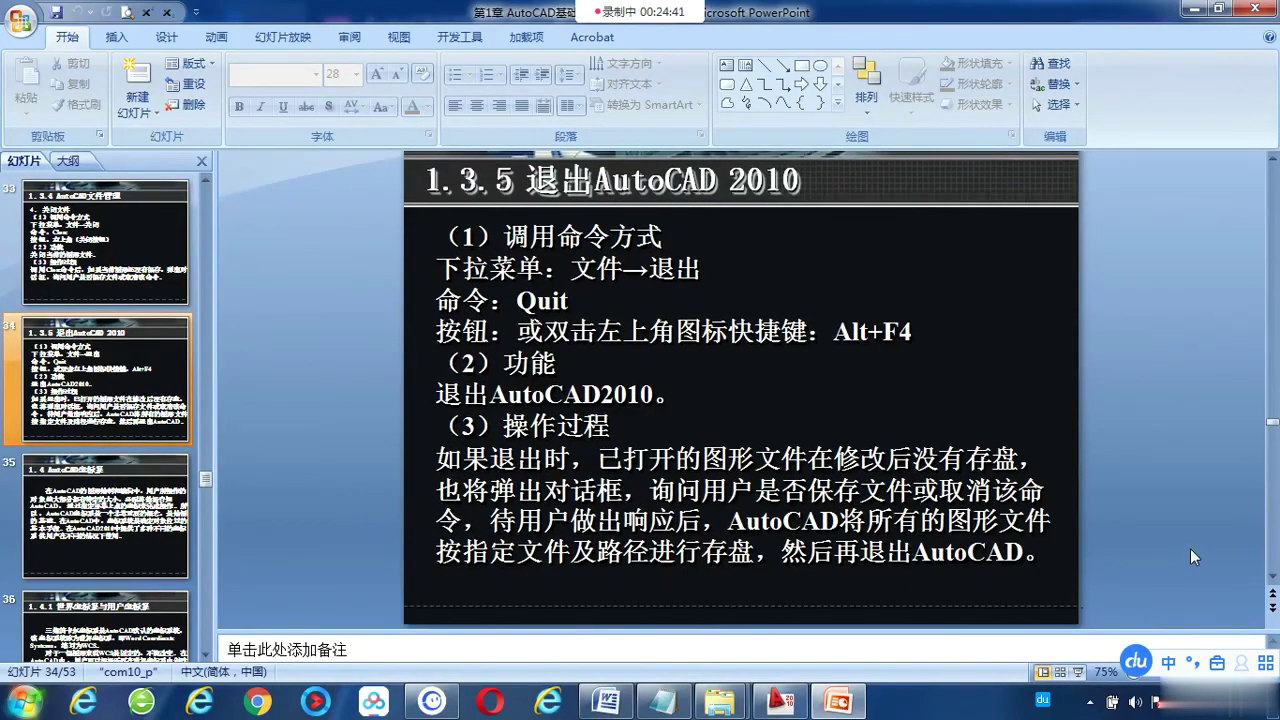
{"action": "scroll", "coordinate": [1190, 549], "scroll_direction": "down", "scroll_amount": 1}
{"action": "scroll", "coordinate": [1190, 549], "scroll_direction": "down", "scroll_amount": 1}
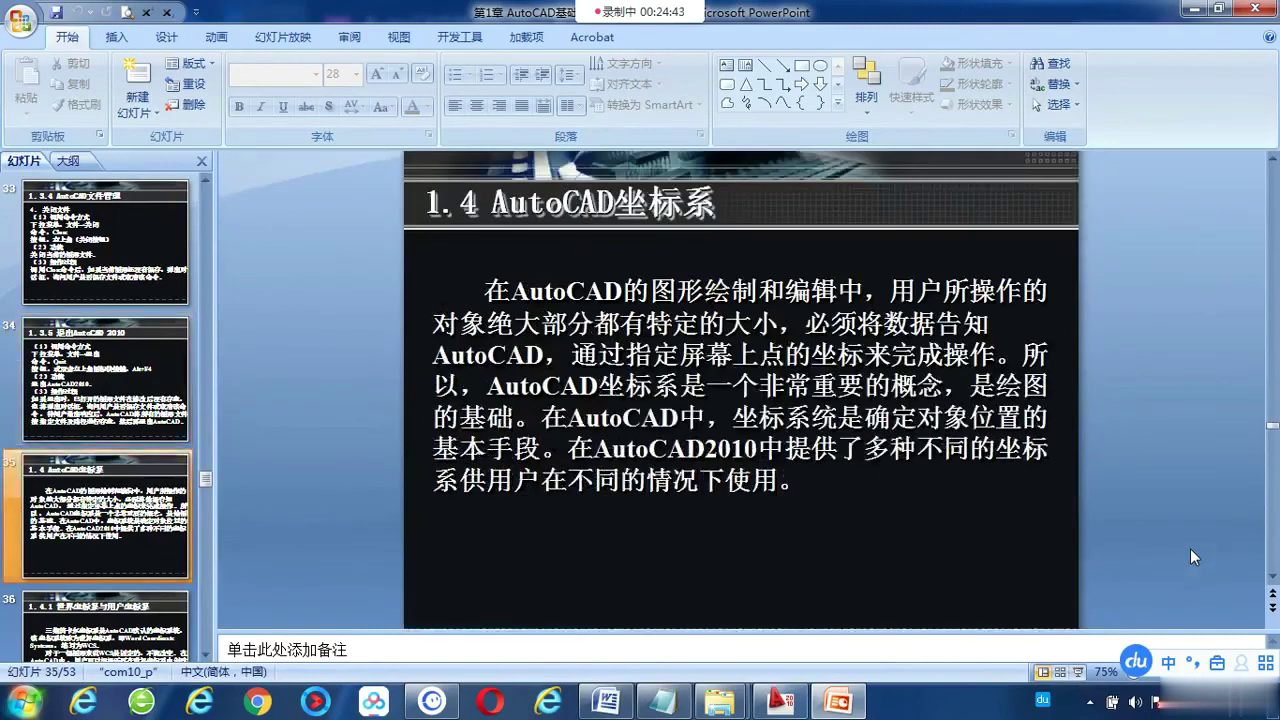